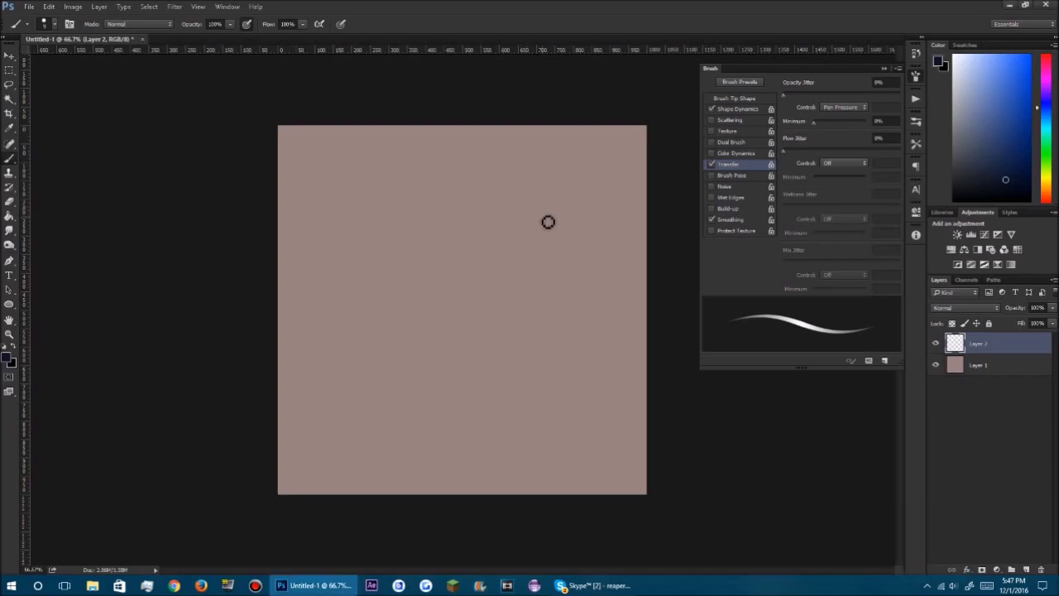
Step: Sketch a tall oval eye in the canvas's upper right area and an arched eye to its left, each with iris and pupil
mouse_move(518, 189)
left_mouse_down()
mouse_move(524, 281)
mouse_move(545, 237)
left_mouse_up()
left_click_drag(531, 273, 511, 241)
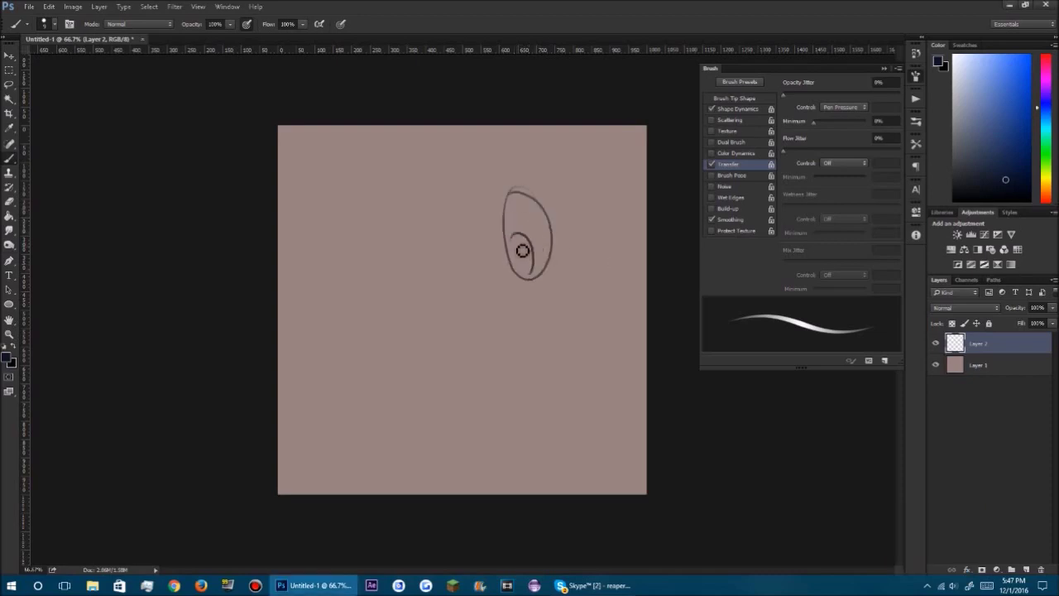
left_click(520, 254)
mouse_move(463, 283)
left_mouse_down()
mouse_move(452, 260)
mouse_move(394, 253)
mouse_move(384, 282)
mouse_move(405, 278)
left_mouse_up()
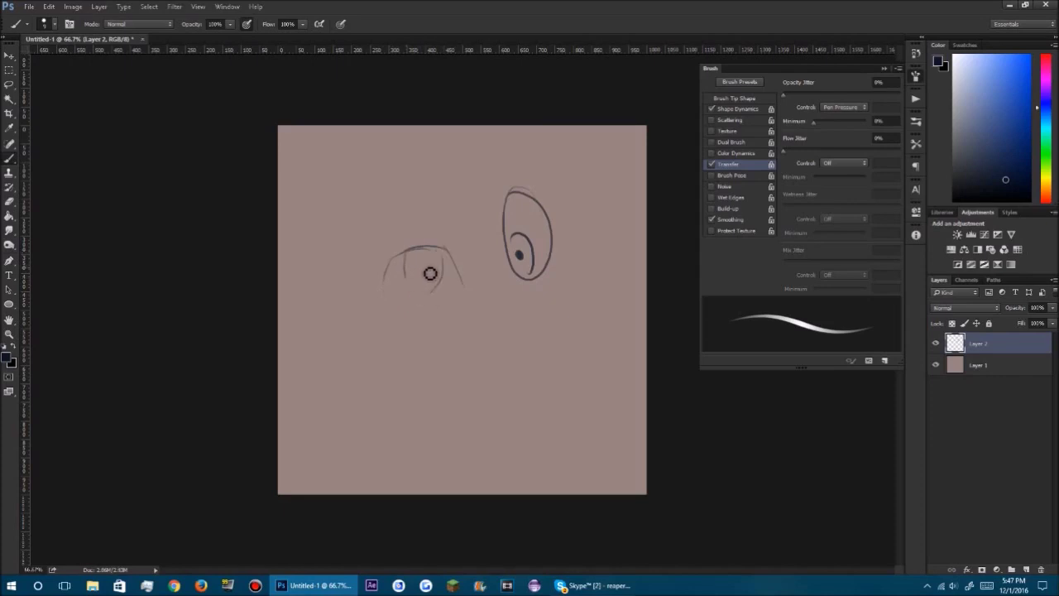
mouse_move(430, 272)
left_mouse_down()
mouse_move(463, 302)
mouse_move(402, 286)
left_mouse_up()
Step: Sketch a slanted almond-shaped eye with iris and inner corner below the oval eye, and touch up the arched eye's lower edge
mouse_move(530, 330)
left_mouse_down()
mouse_move(506, 374)
mouse_move(546, 328)
left_mouse_up()
mouse_move(533, 335)
left_mouse_down()
mouse_move(585, 338)
mouse_move(579, 353)
mouse_move(591, 341)
mouse_move(577, 370)
mouse_move(593, 335)
mouse_move(561, 380)
mouse_move(581, 366)
mouse_move(548, 377)
mouse_move(555, 367)
mouse_move(531, 352)
mouse_move(539, 376)
left_mouse_up()
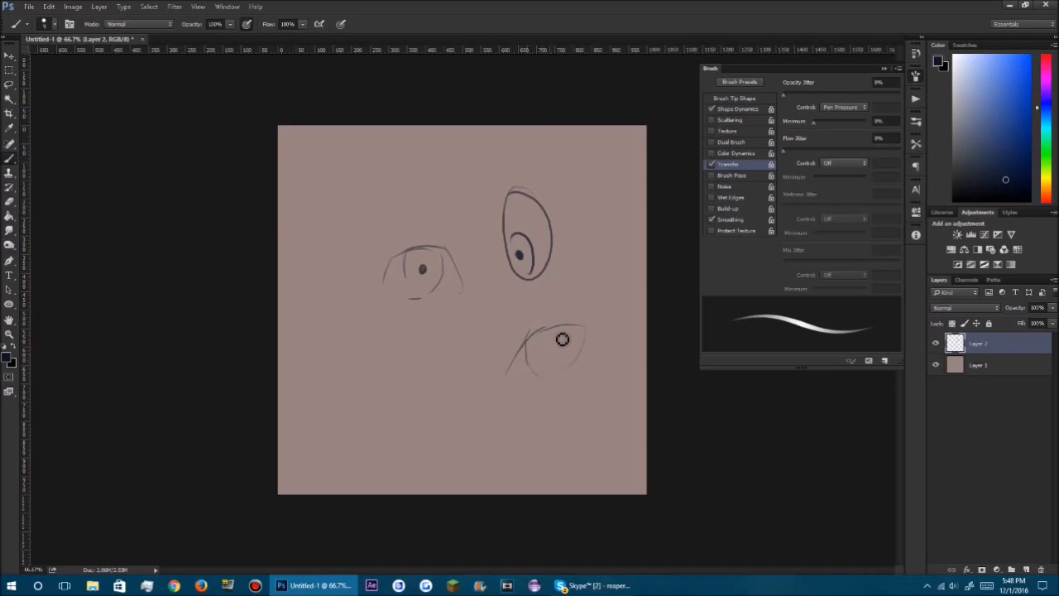
left_click_drag(568, 331, 569, 349)
left_click_drag(508, 372, 520, 380)
left_click_drag(439, 295, 448, 289)
Step: Sketch a narrow, slanted eye with a partly covered iris below the arched eye
left_click_drag(436, 373, 461, 348)
left_click_drag(369, 386, 379, 359)
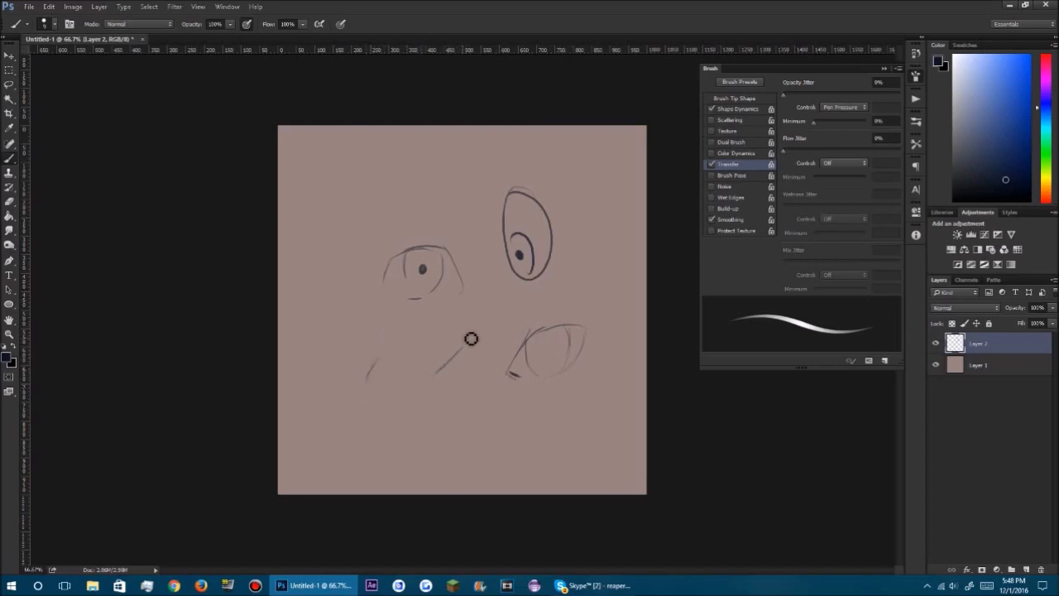
left_click_drag(461, 347, 385, 371)
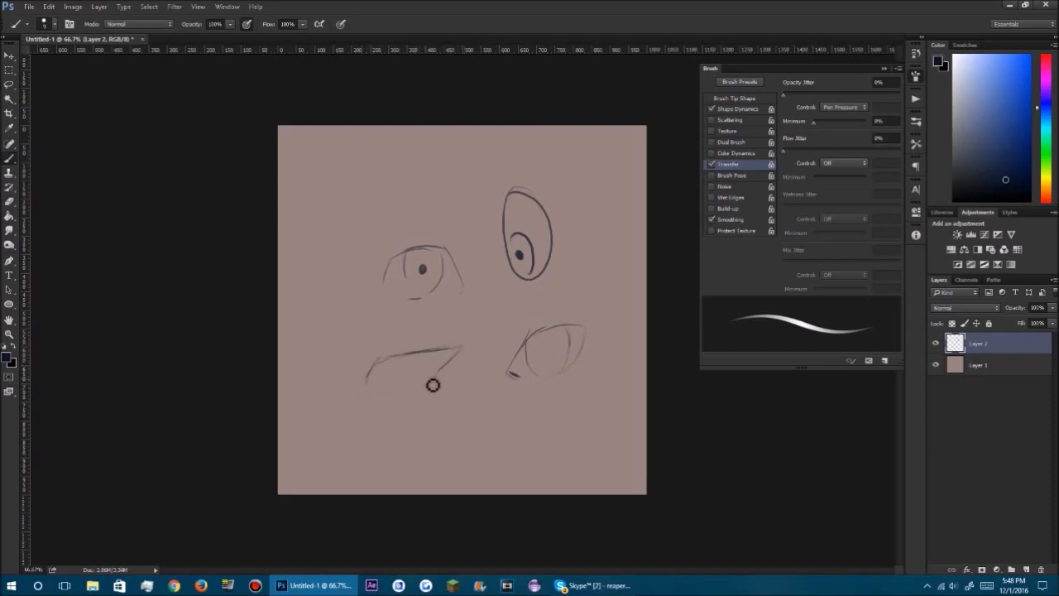
mouse_move(377, 387)
left_mouse_down()
mouse_move(440, 349)
mouse_move(392, 374)
left_mouse_up()
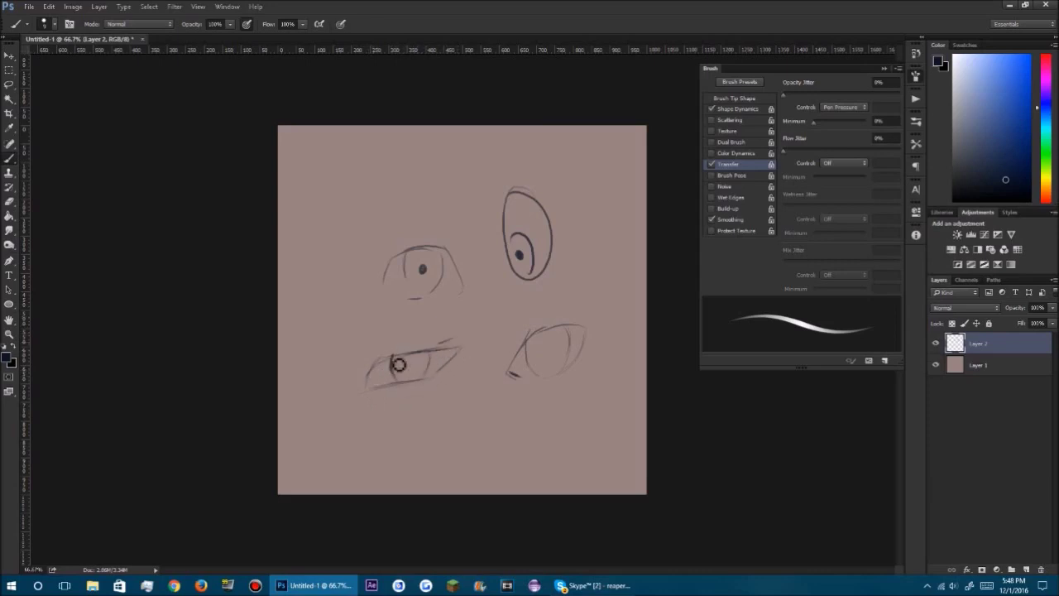
left_click_drag(398, 366, 464, 342)
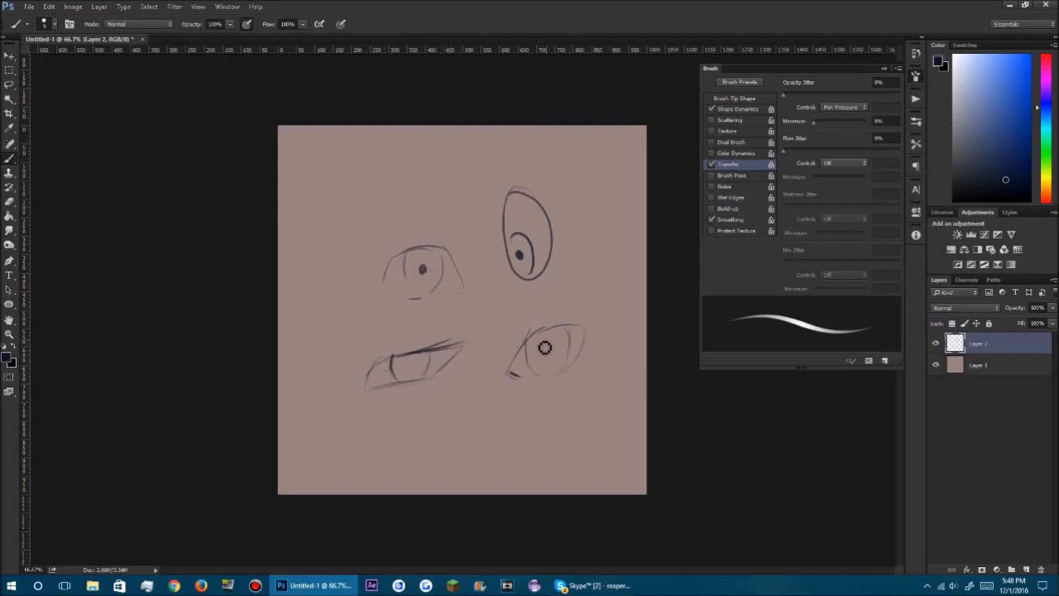
Step: Add upper lashes to the almond-shaped eye and thicken the lid lines of the narrow and oval eyes
mouse_move(550, 329)
left_mouse_down()
mouse_move(582, 309)
mouse_move(597, 326)
left_mouse_up()
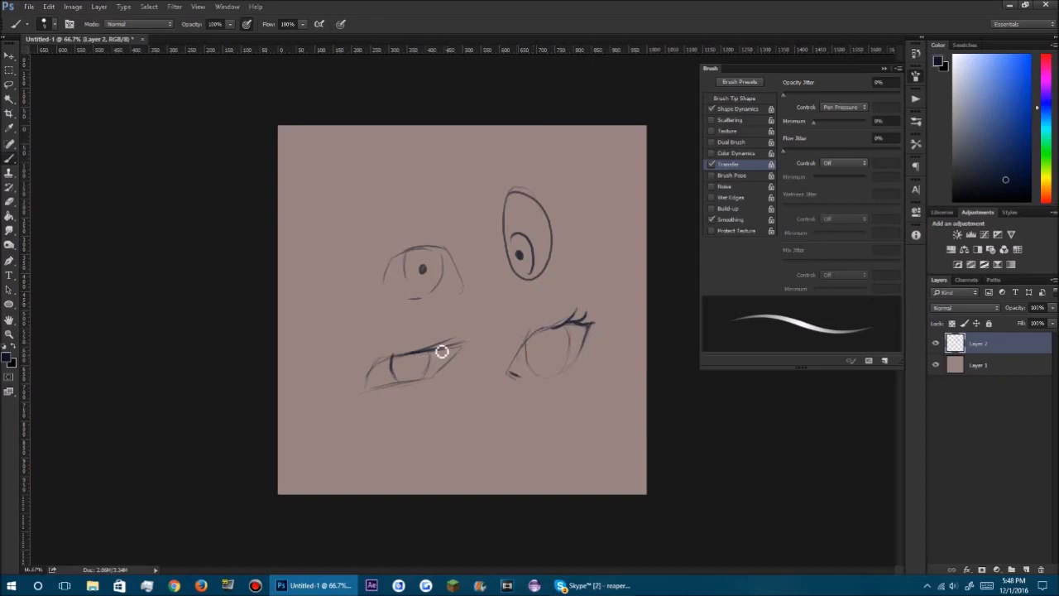
left_click_drag(395, 352, 470, 340)
mouse_move(471, 341)
left_mouse_down()
mouse_move(437, 384)
mouse_move(373, 372)
mouse_move(383, 367)
mouse_move(377, 381)
mouse_move(396, 372)
left_mouse_up()
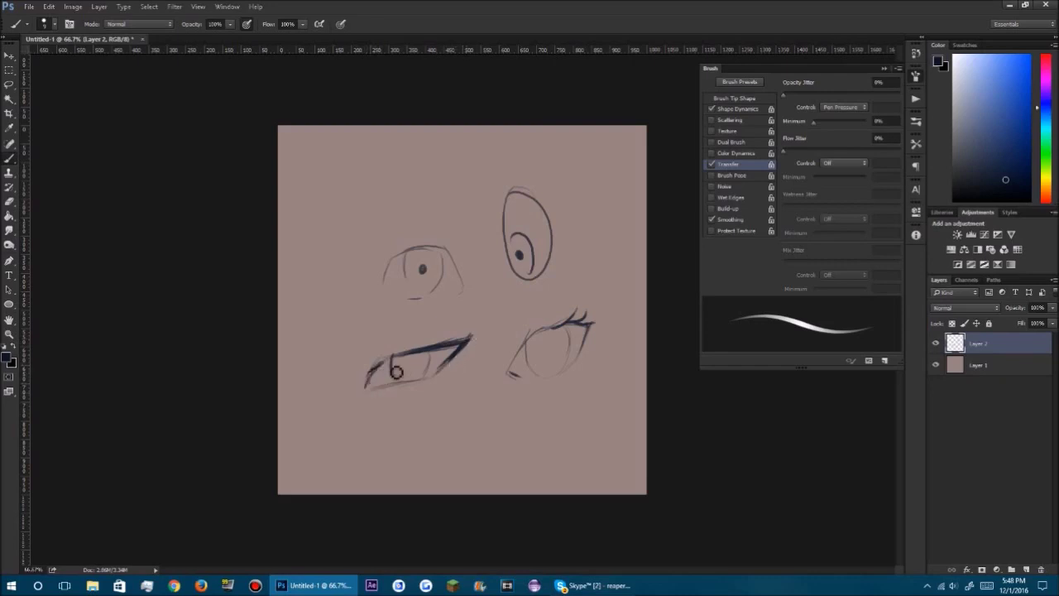
mouse_move(533, 195)
left_mouse_down()
mouse_move(551, 218)
mouse_move(534, 199)
mouse_move(520, 217)
mouse_move(511, 207)
mouse_move(539, 203)
mouse_move(518, 206)
mouse_move(512, 223)
left_mouse_up()
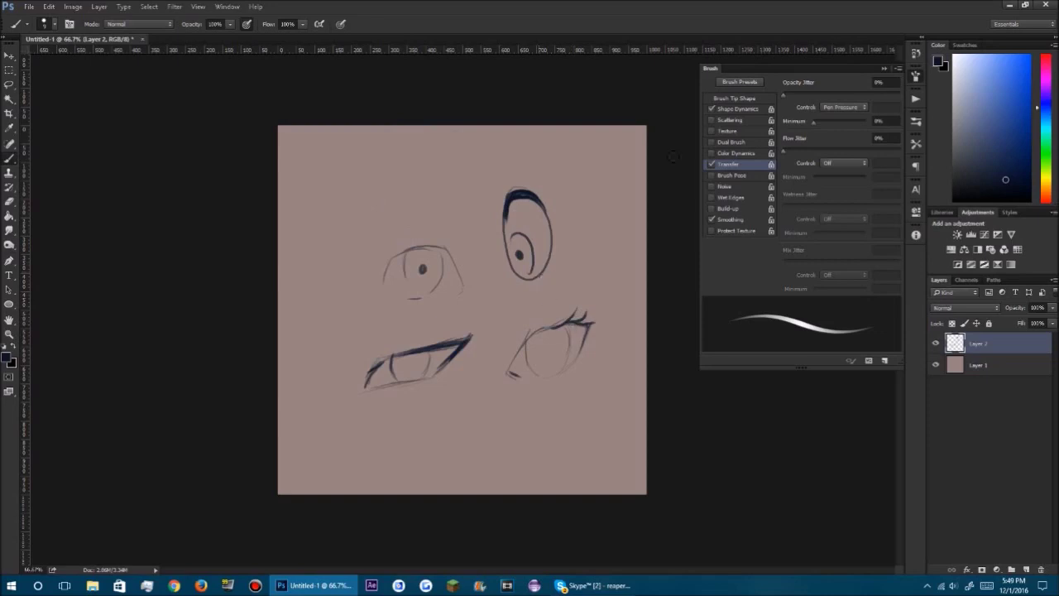
Step: Erase all four practice eyes from the sketch layer
key("e")
mouse_move(538, 207)
left_mouse_down()
mouse_move(583, 269)
mouse_move(553, 240)
mouse_move(565, 284)
mouse_move(517, 237)
mouse_move(500, 259)
mouse_move(506, 268)
mouse_move(476, 209)
mouse_move(501, 232)
mouse_move(553, 398)
mouse_move(526, 377)
mouse_move(507, 296)
mouse_move(475, 306)
mouse_move(447, 391)
mouse_move(402, 280)
mouse_move(379, 255)
mouse_move(363, 338)
mouse_move(369, 389)
left_mouse_up()
key("b")
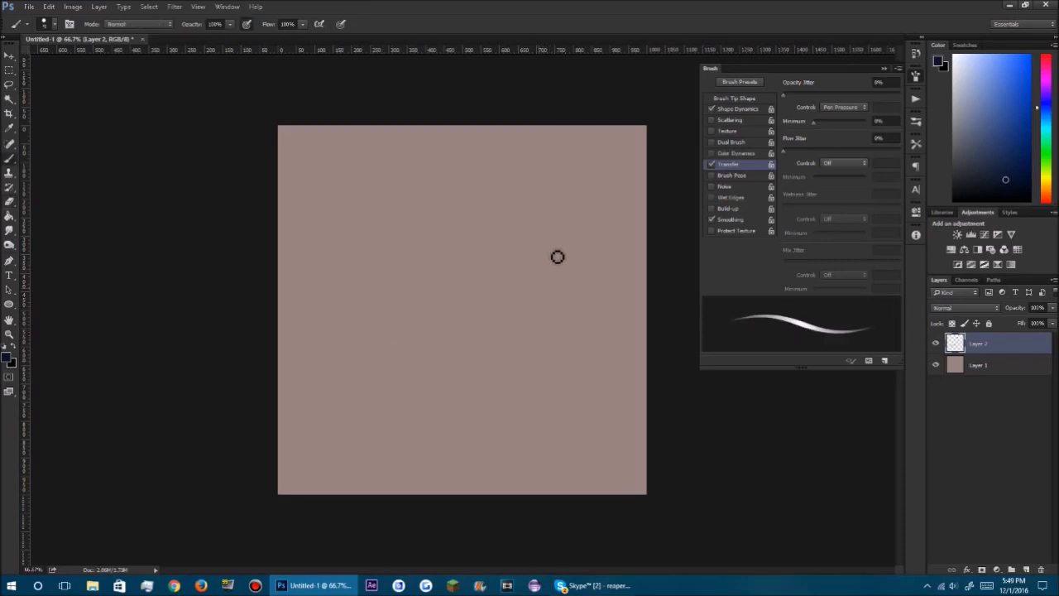
Step: Sketch a tall oval eye with iris, filled pupil and upper lashes, undoing the last lash stroke
mouse_move(541, 287)
left_mouse_down()
mouse_move(561, 217)
mouse_move(564, 234)
mouse_move(536, 214)
mouse_move(535, 278)
left_mouse_up()
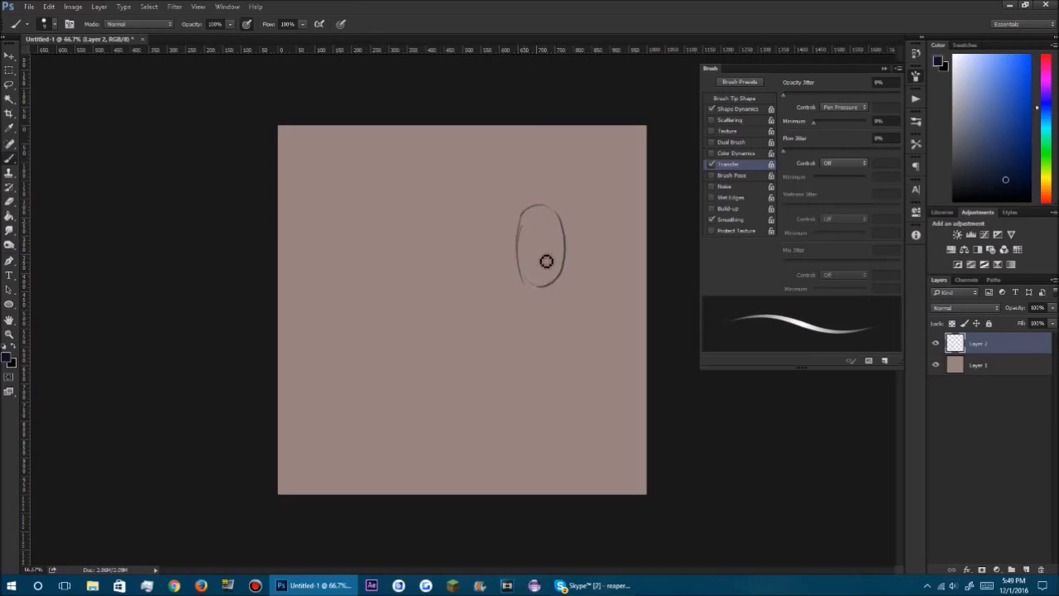
mouse_move(560, 265)
left_mouse_down()
mouse_move(541, 283)
mouse_move(562, 232)
mouse_move(553, 261)
left_mouse_up()
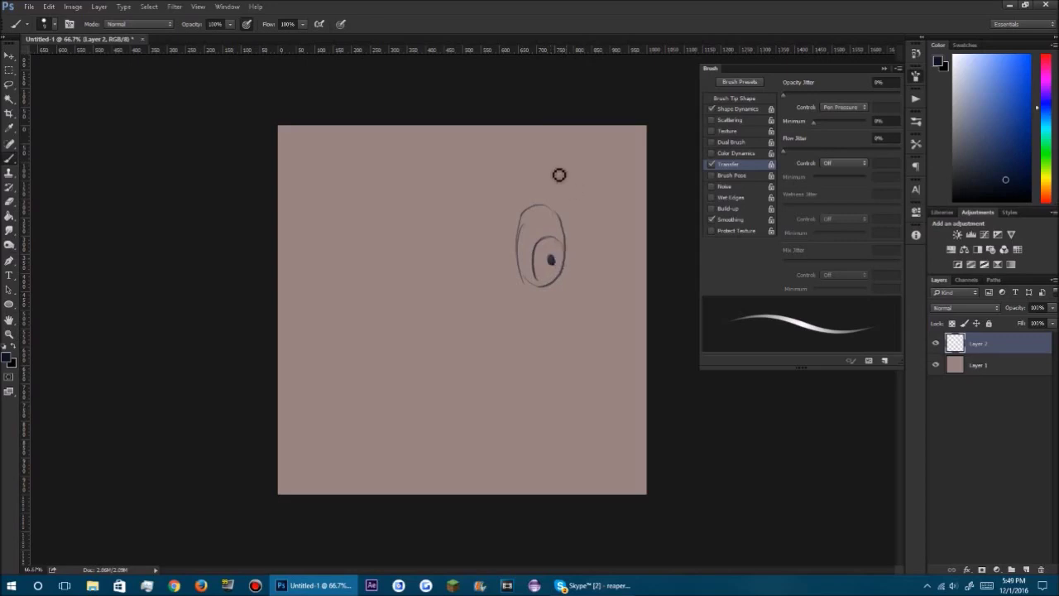
mouse_move(548, 194)
left_mouse_down()
mouse_move(550, 204)
mouse_move(532, 195)
mouse_move(513, 210)
left_mouse_up()
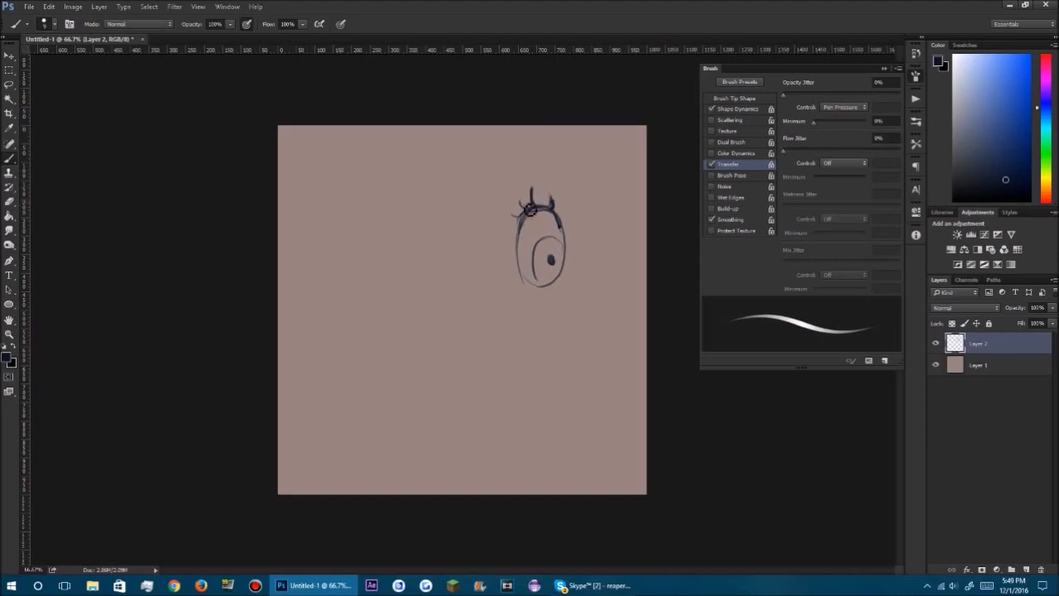
left_click_drag(511, 216, 520, 221)
key("ctrl+z")
Step: Erase the whole oval eye with its lashes from the sketch layer
key("e")
mouse_move(556, 275)
left_mouse_down()
mouse_move(570, 267)
mouse_move(550, 277)
left_mouse_up()
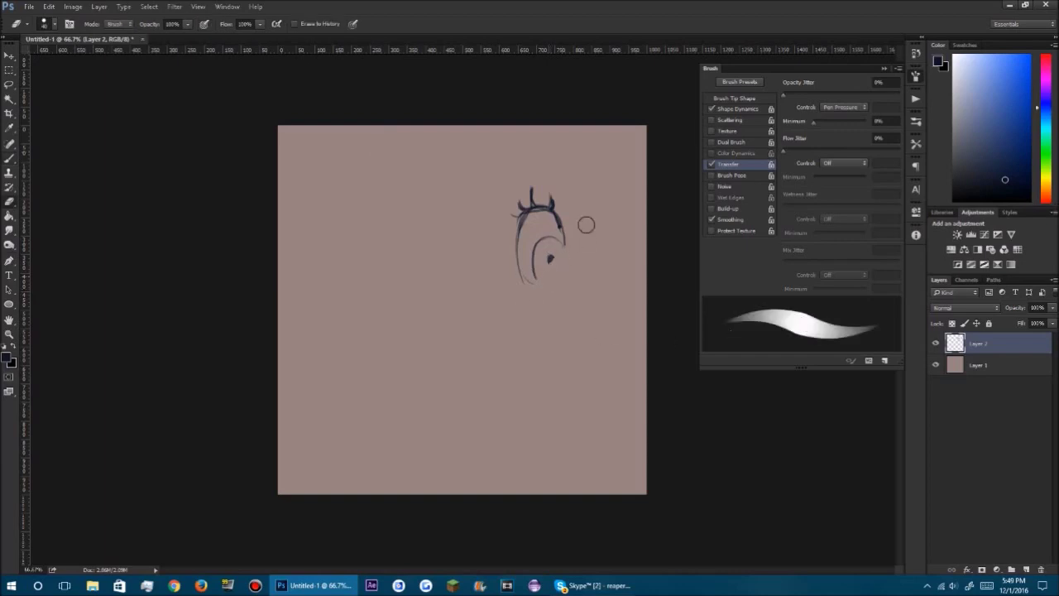
mouse_move(586, 224)
left_mouse_down()
mouse_move(546, 257)
mouse_move(514, 240)
mouse_move(530, 199)
mouse_move(507, 229)
left_mouse_up()
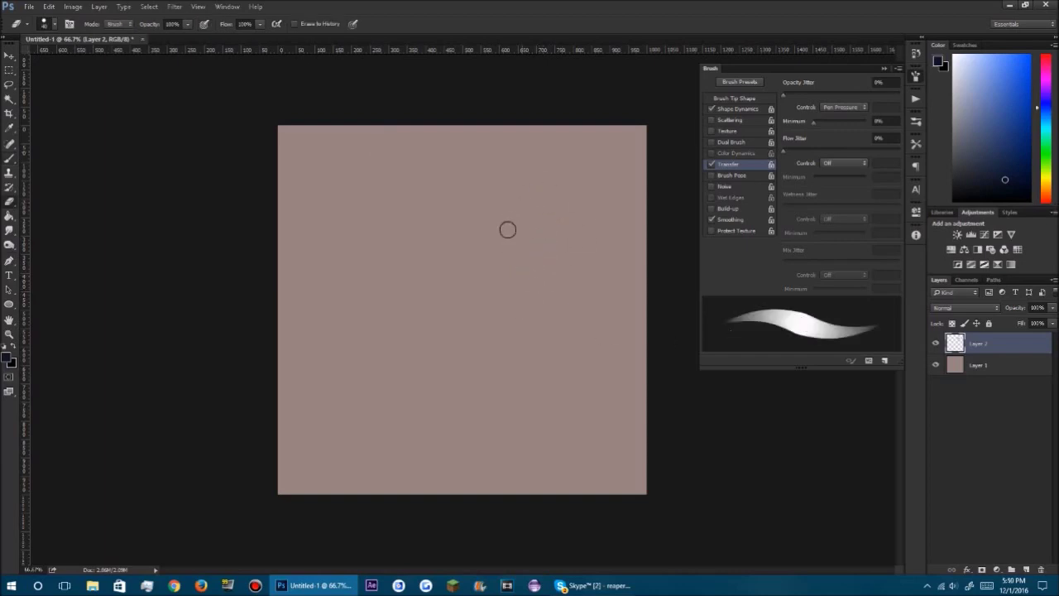
key("b")
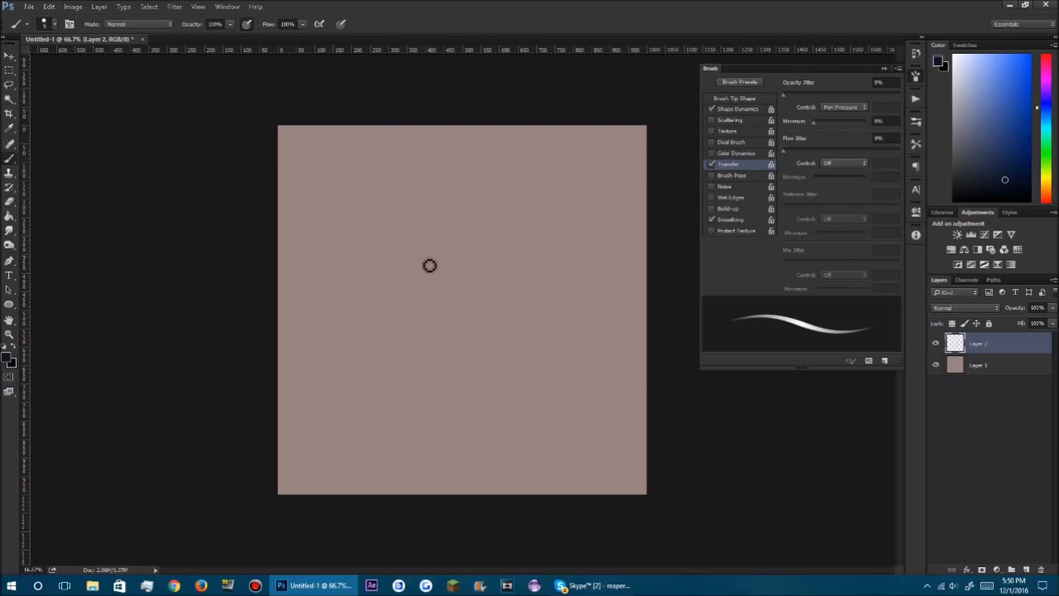
Step: Sketch an almond-shaped eye left of the canvas centre, with a curved upper lid, both corners and the iris sides
mouse_move(431, 259)
left_mouse_down()
mouse_move(447, 293)
mouse_move(413, 251)
mouse_move(443, 286)
mouse_move(385, 249)
mouse_move(429, 264)
mouse_move(349, 248)
mouse_move(377, 290)
mouse_move(423, 298)
left_mouse_up()
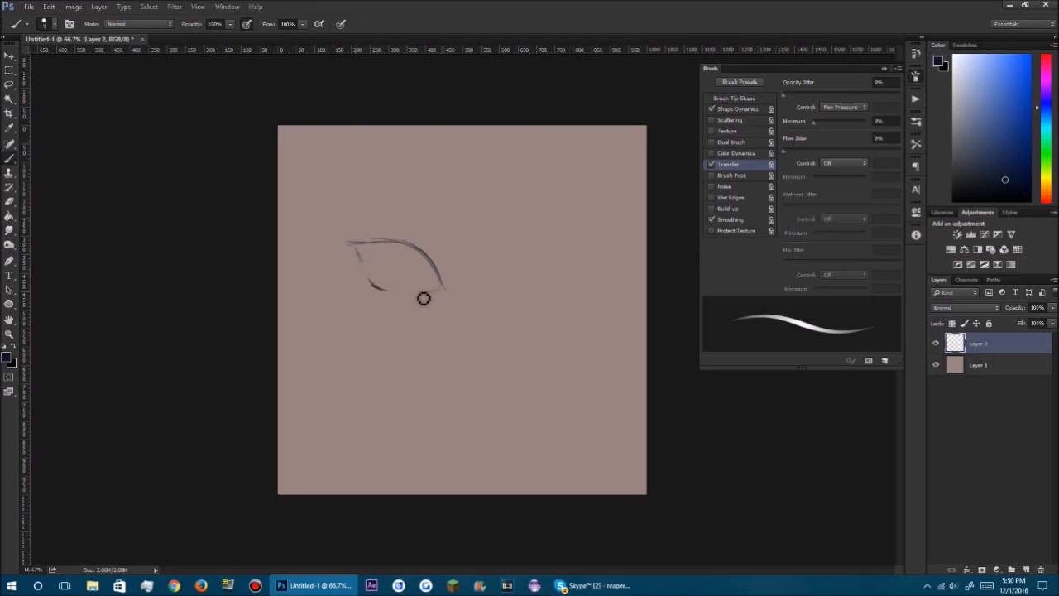
left_click_drag(417, 251, 439, 289)
left_click_drag(377, 248, 375, 284)
left_click_drag(421, 255, 418, 288)
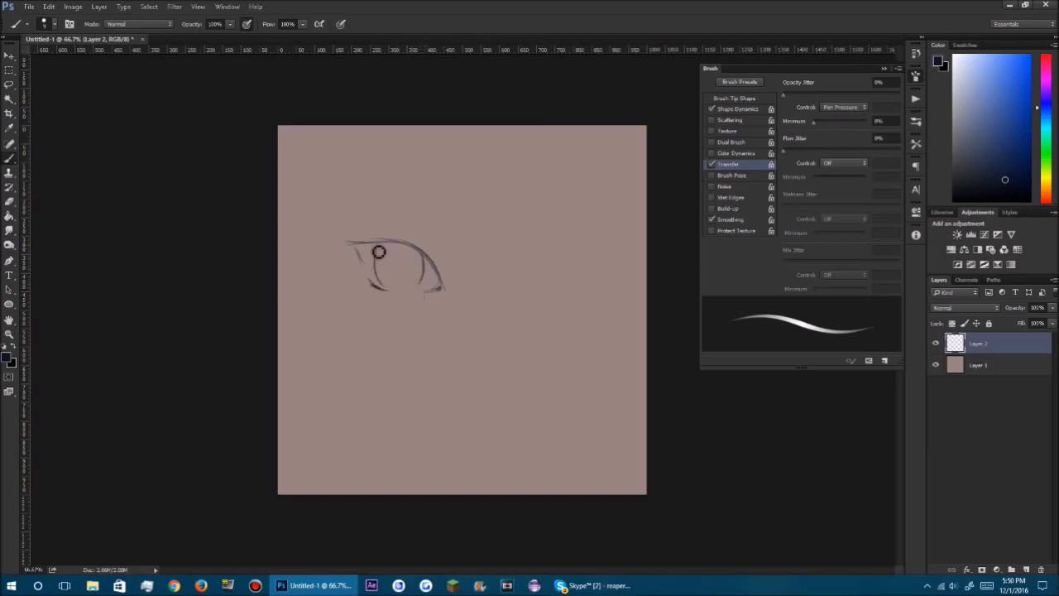
left_click_drag(357, 247, 364, 264)
Step: Add a new layer beneath the eye sketch layer and choose a light orange skin colour
scroll(416, 234, "up", 3)
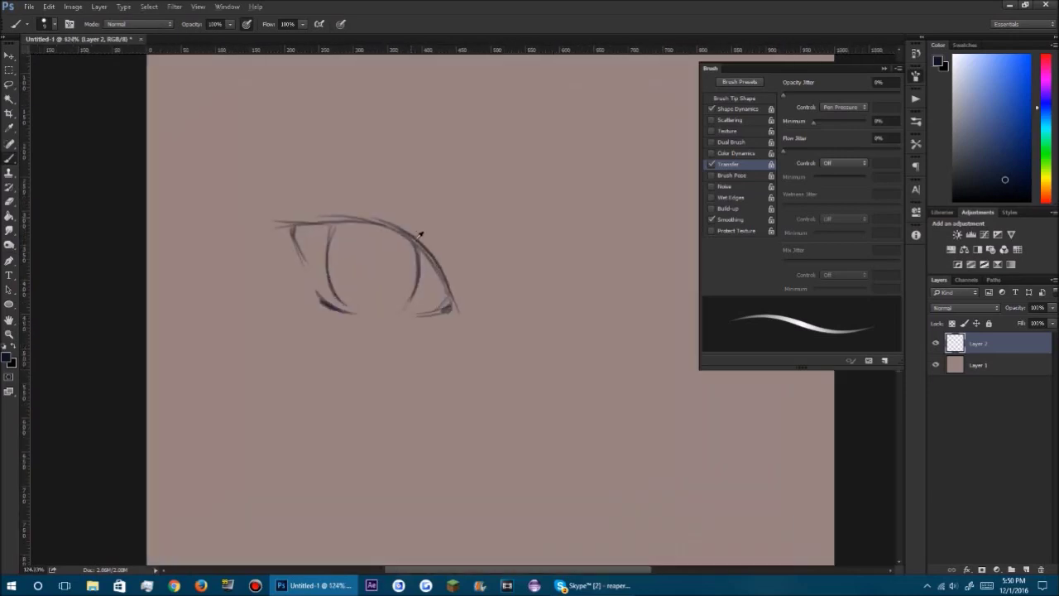
left_click(1027, 569)
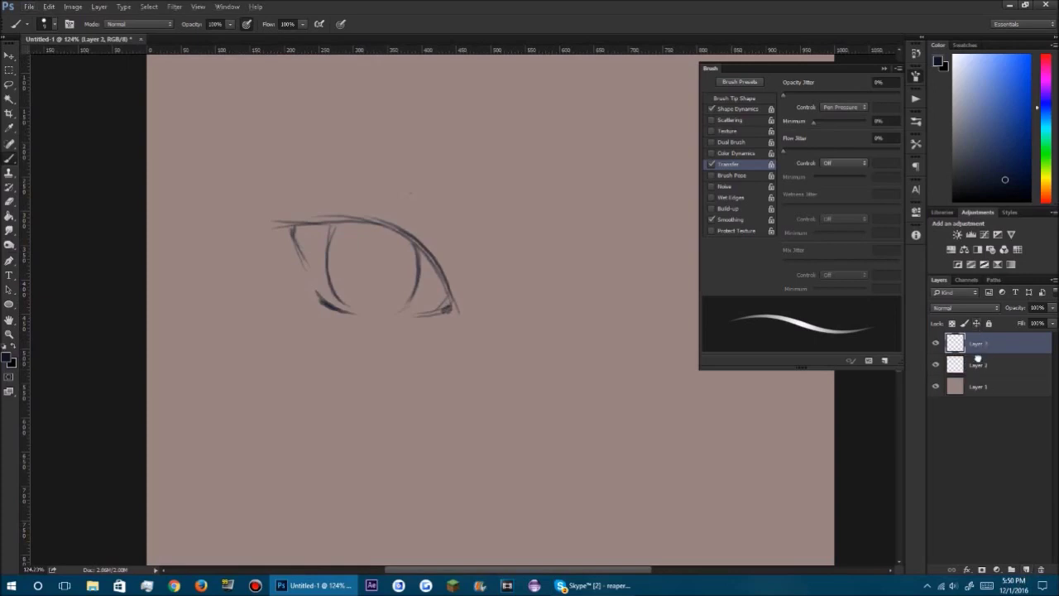
left_click_drag(978, 357, 977, 370)
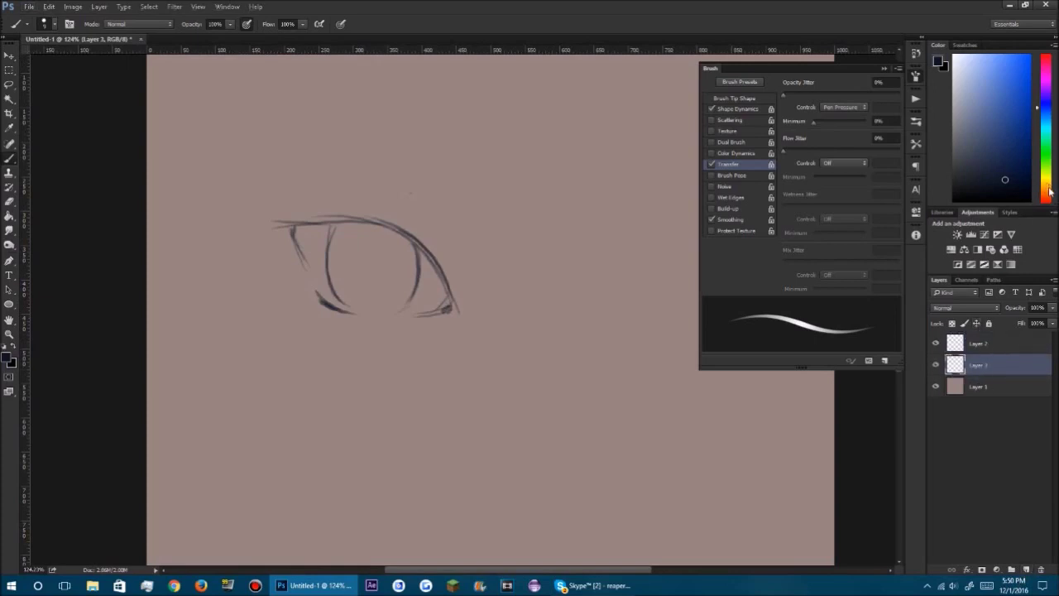
left_click(1049, 191)
left_click_drag(993, 62, 991, 55)
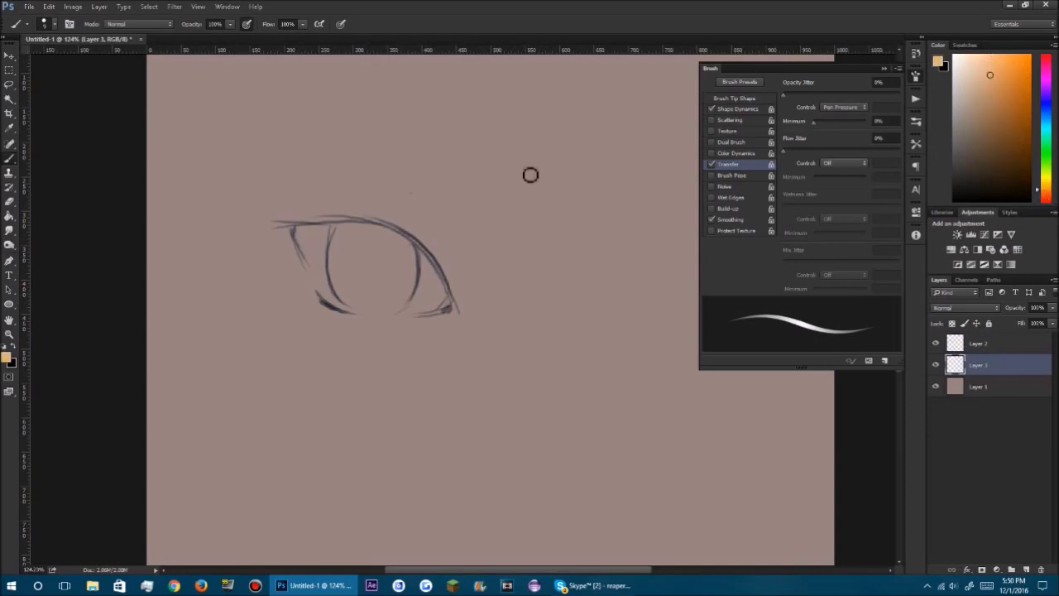
Step: Enlarge the brush and paint a light orange skin patch behind and around the eye sketch
key("bracketright")
key("bracketright")
key("bracketright")
key("bracketright")
key("bracketright")
key("bracketright")
key("bracketright")
mouse_move(435, 270)
left_mouse_down()
mouse_move(418, 291)
mouse_move(355, 273)
mouse_move(306, 207)
mouse_move(273, 315)
left_mouse_up()
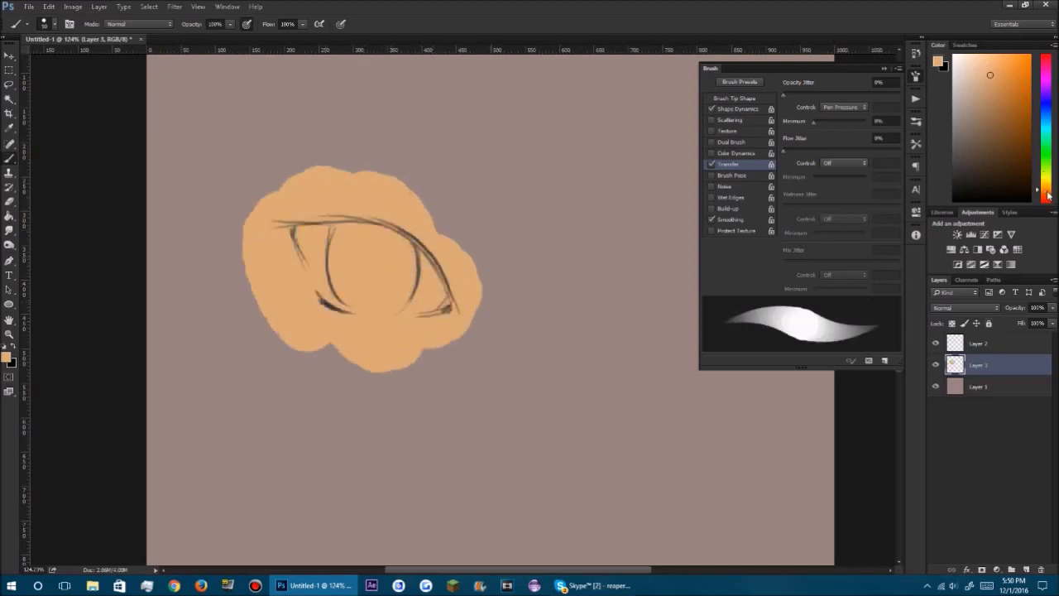
Step: Choose a brighter peach colour and paint over the skin patch, extending it farther around the eye
left_click_drag(1049, 196, 1045, 198)
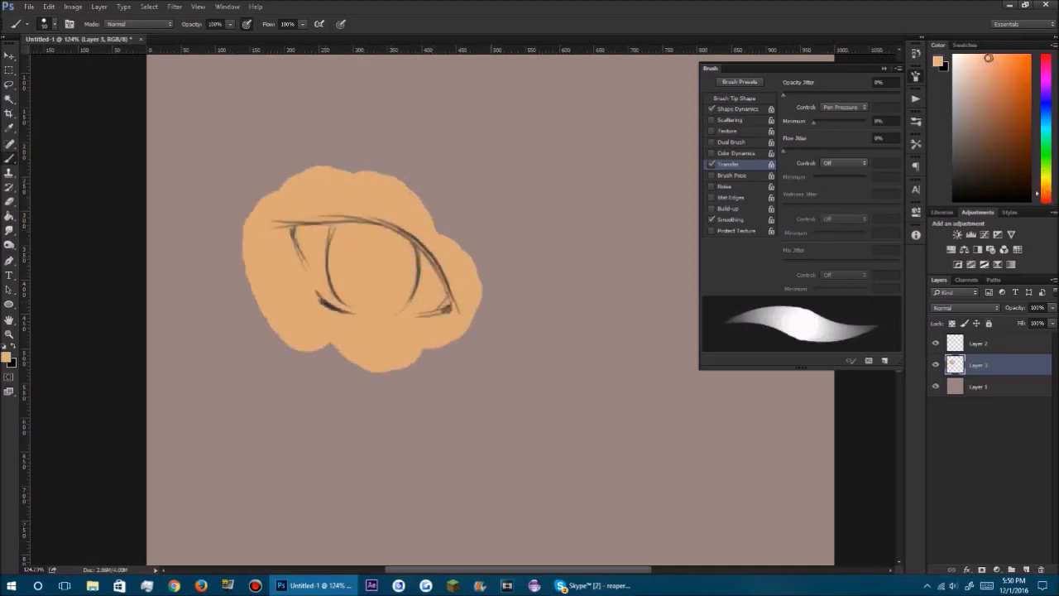
mouse_move(432, 264)
left_mouse_down()
mouse_move(447, 331)
mouse_move(331, 182)
mouse_move(281, 356)
mouse_move(261, 348)
left_mouse_up()
mouse_move(327, 171)
left_mouse_down()
mouse_move(372, 165)
mouse_move(493, 270)
left_mouse_up()
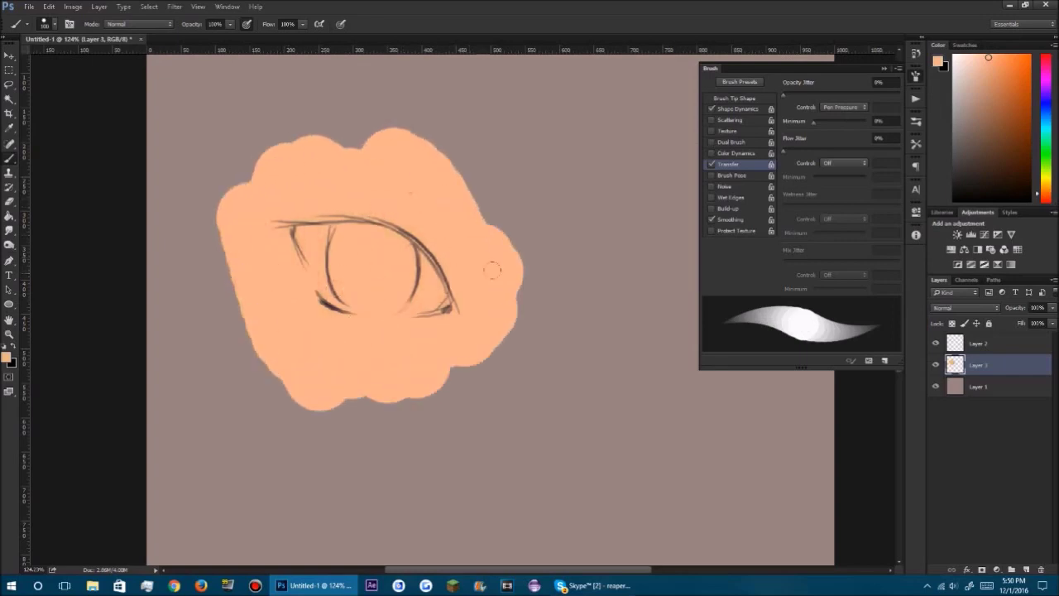
Step: Add a new layer above the skin layer and lower the sketch layer's opacity to 39%
left_click(1027, 569)
left_click(980, 344)
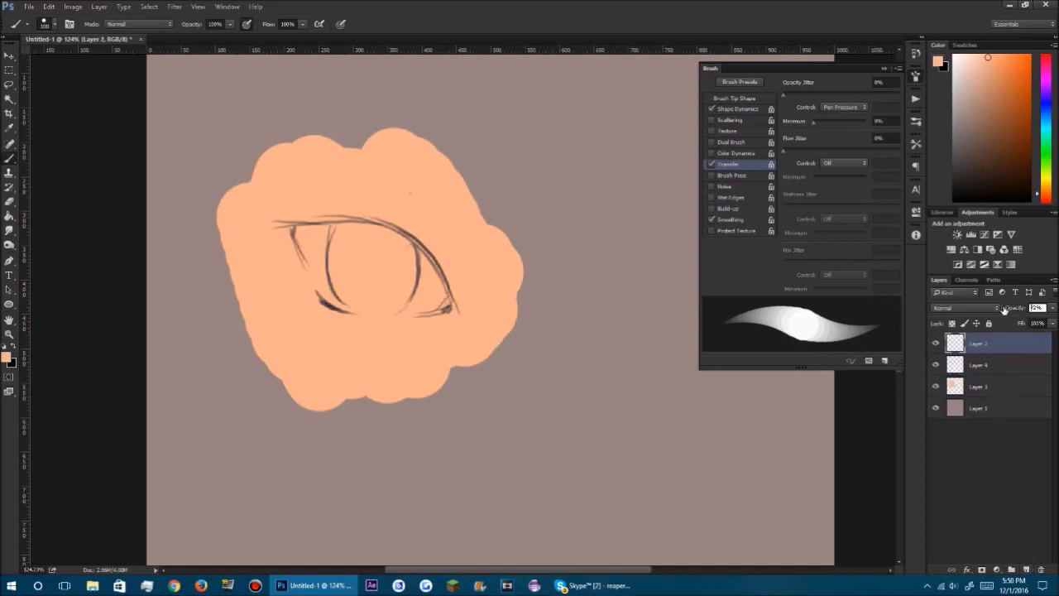
left_click_drag(1021, 310, 1011, 311)
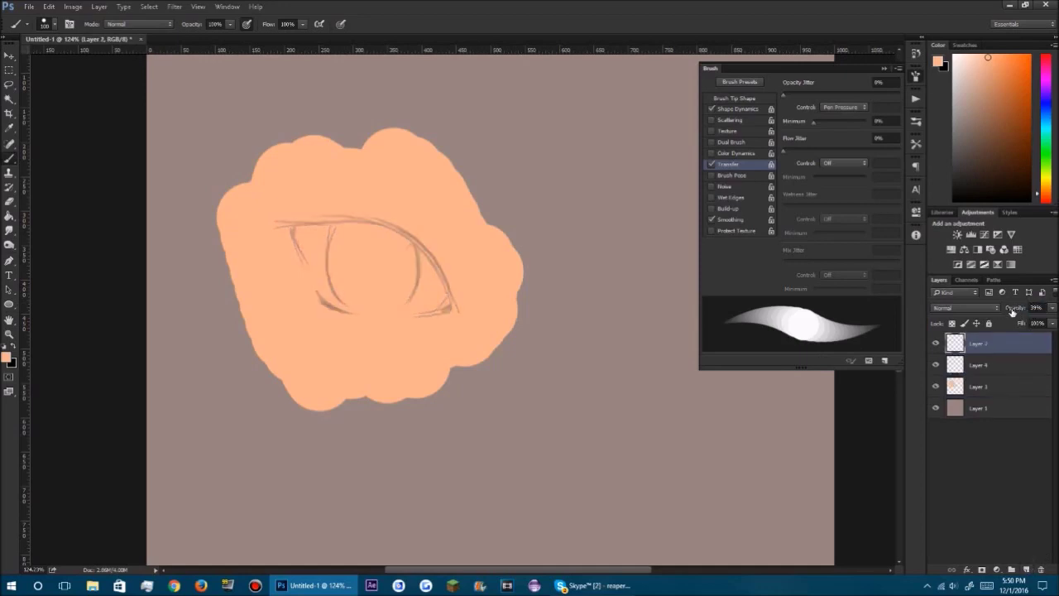
Step: Paint the eyeball solid white on Layer 4, with pen pressure for opacity turned off
left_click(990, 368)
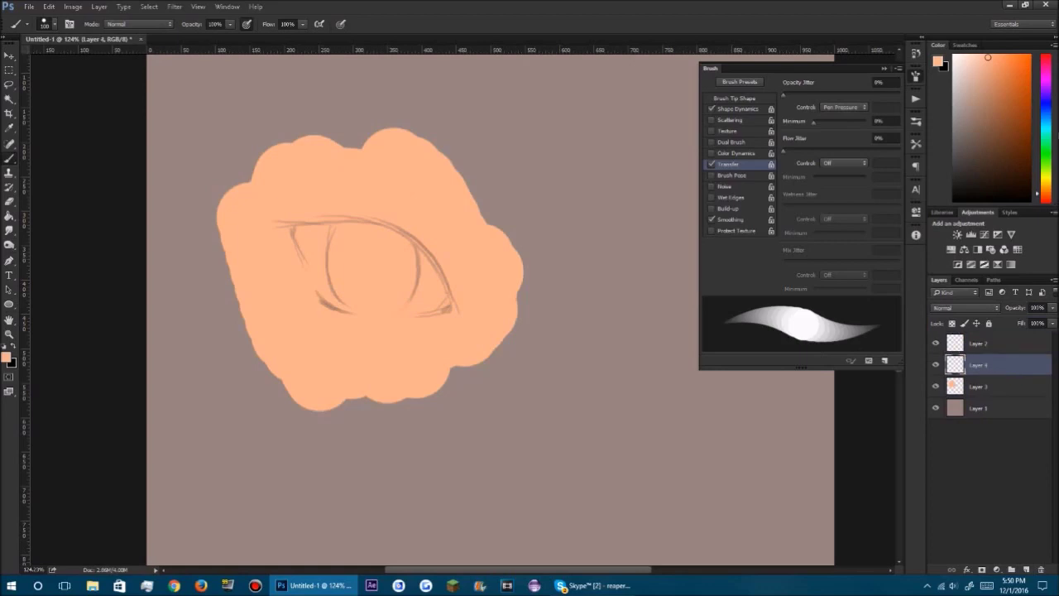
left_click_drag(980, 99, 930, 32)
mouse_move(295, 230)
left_mouse_down()
mouse_move(330, 296)
mouse_move(312, 256)
left_mouse_up()
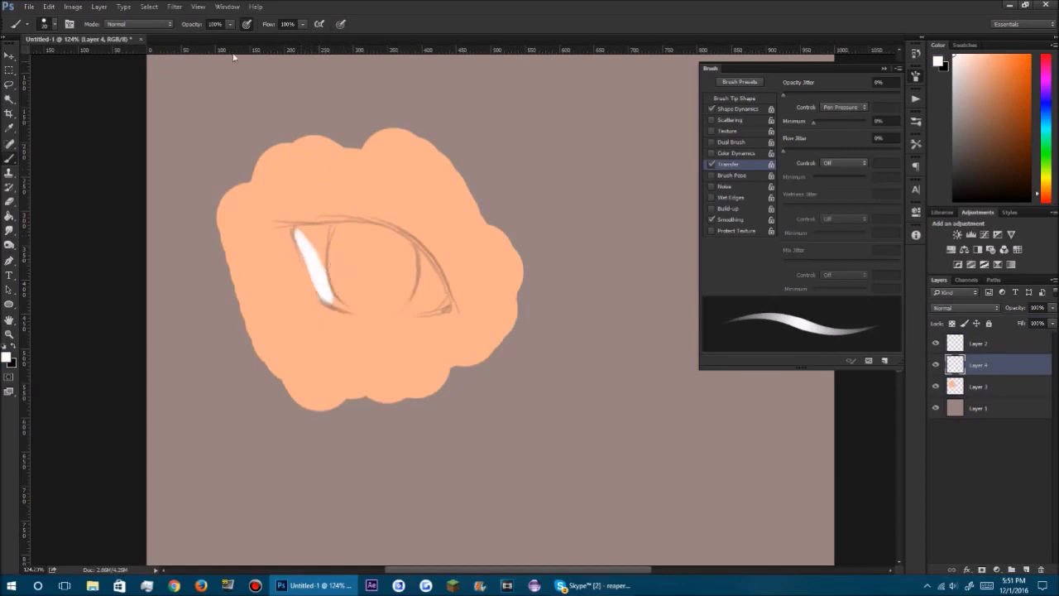
left_click(247, 24)
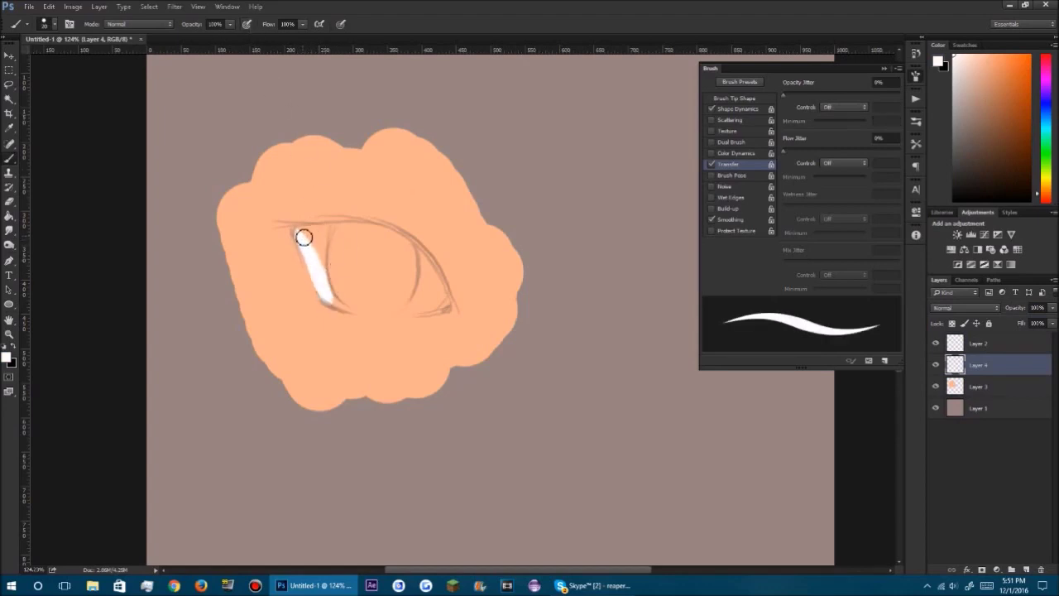
mouse_move(300, 232)
left_mouse_down()
mouse_move(379, 231)
mouse_move(360, 230)
mouse_move(405, 242)
mouse_move(386, 232)
mouse_move(422, 253)
mouse_move(409, 246)
mouse_move(446, 298)
mouse_move(418, 310)
mouse_move(336, 301)
mouse_move(360, 313)
mouse_move(440, 304)
mouse_move(434, 288)
mouse_move(433, 303)
mouse_move(392, 270)
mouse_move(410, 285)
mouse_move(313, 239)
mouse_move(356, 285)
left_mouse_up()
key("bracketleft")
key("bracketleft")
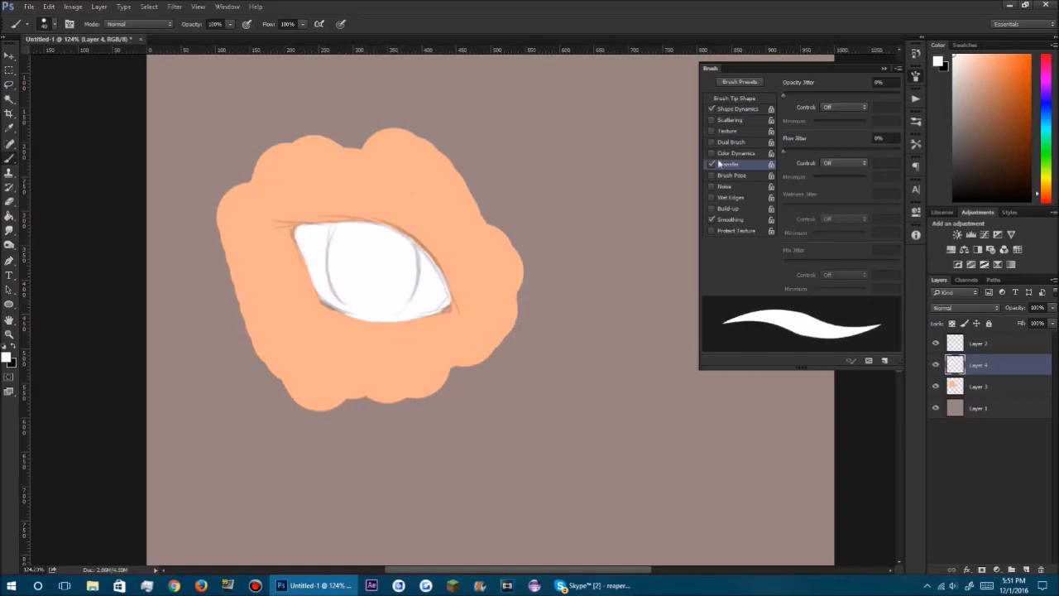
Step: Reduce the brush tip spacing to 9% and clean up the lower edge of the eye white with the eraser
left_click(736, 99)
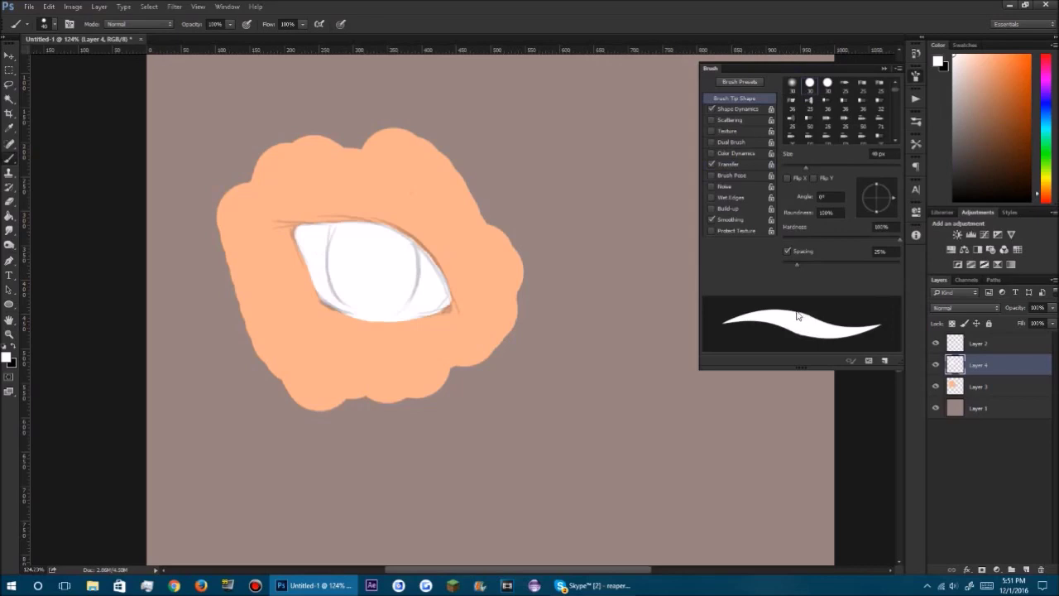
left_click(788, 263)
key("e")
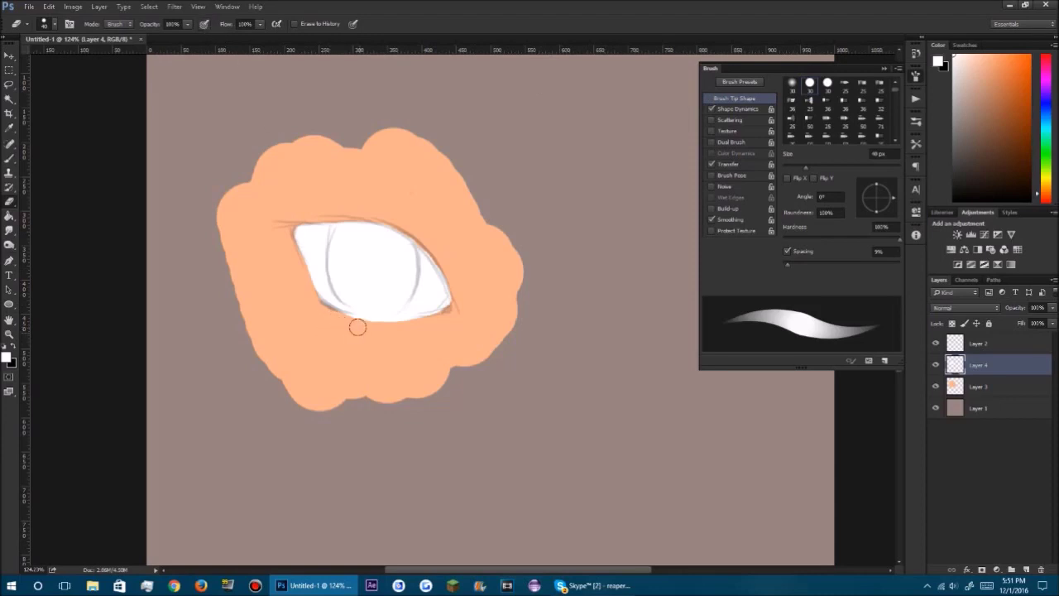
left_click_drag(358, 327, 446, 315)
key("b")
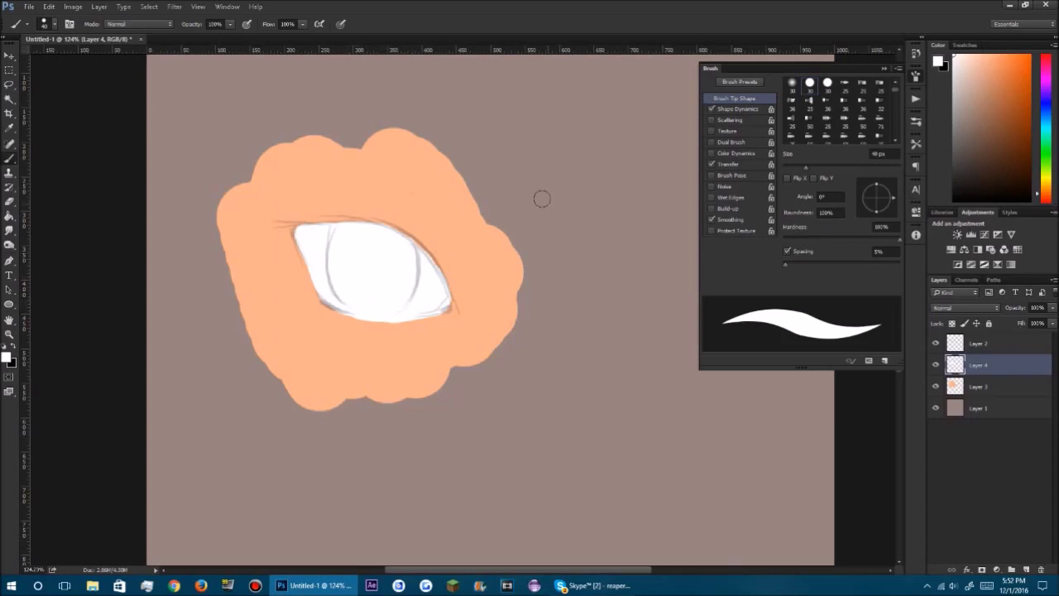
Step: Hide the sketch layer to inspect the outline of the eye white, and show the sketch again
left_click(936, 343)
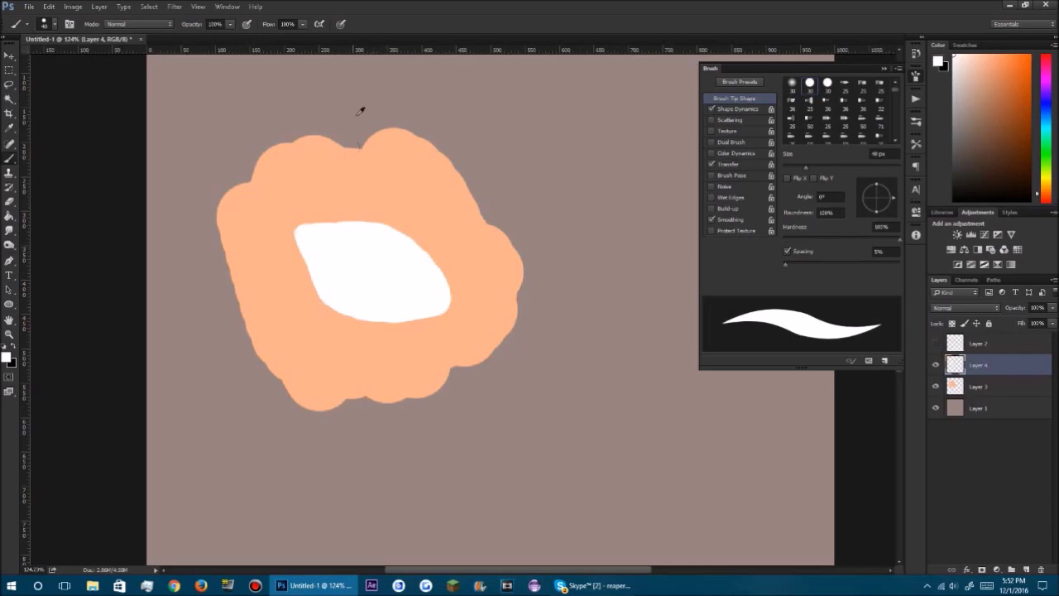
scroll(390, 272, "up", 3)
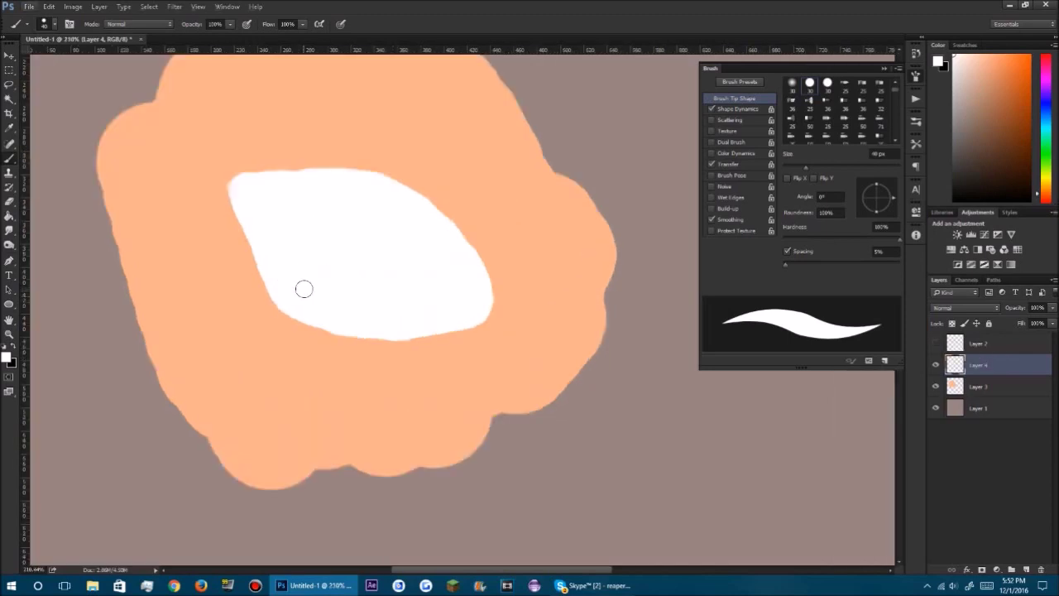
right_click(350, 300)
key("Escape")
key("e")
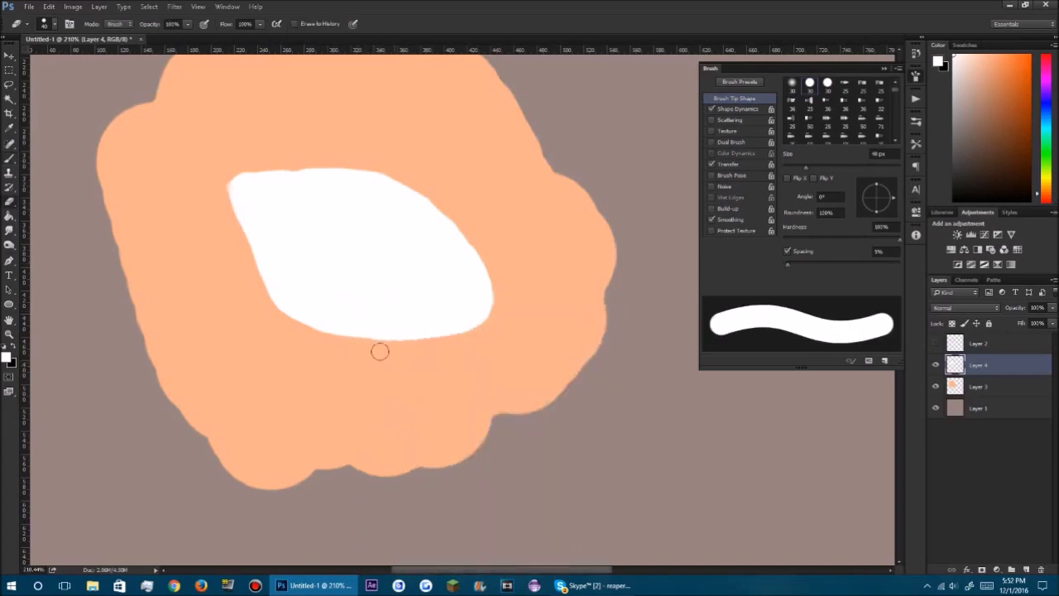
key("b")
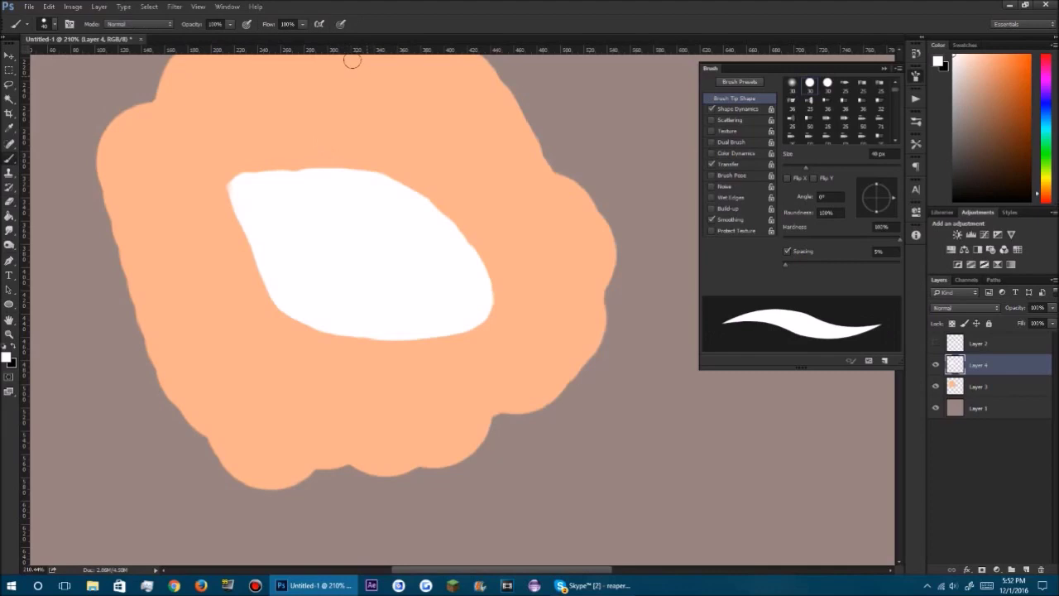
left_click(936, 344)
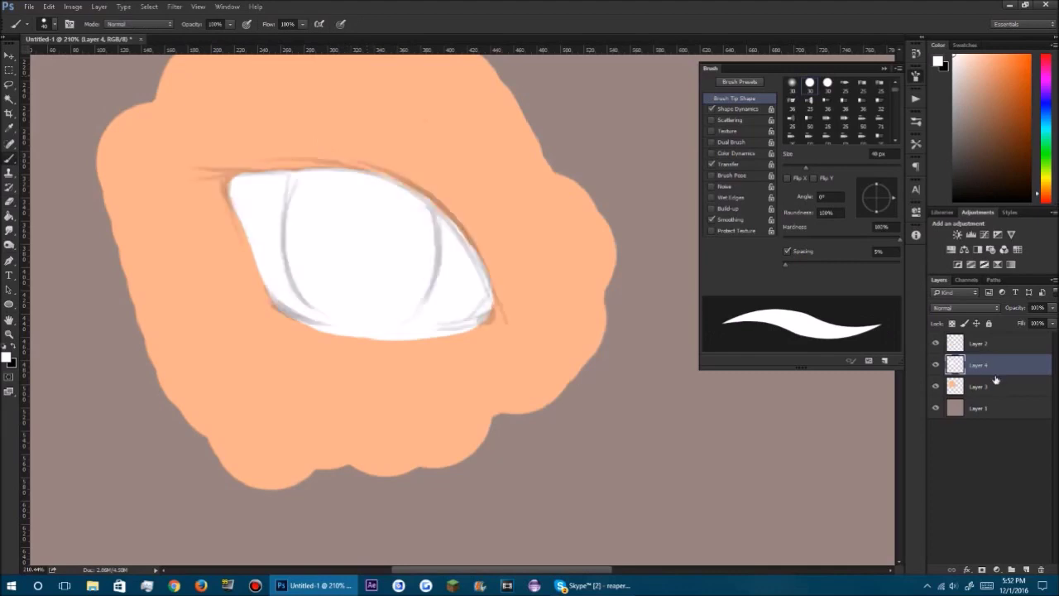
Step: Add a new layer clipped to the eye white on Layer 4 and choose a very dark blue colour
left_click(1027, 570)
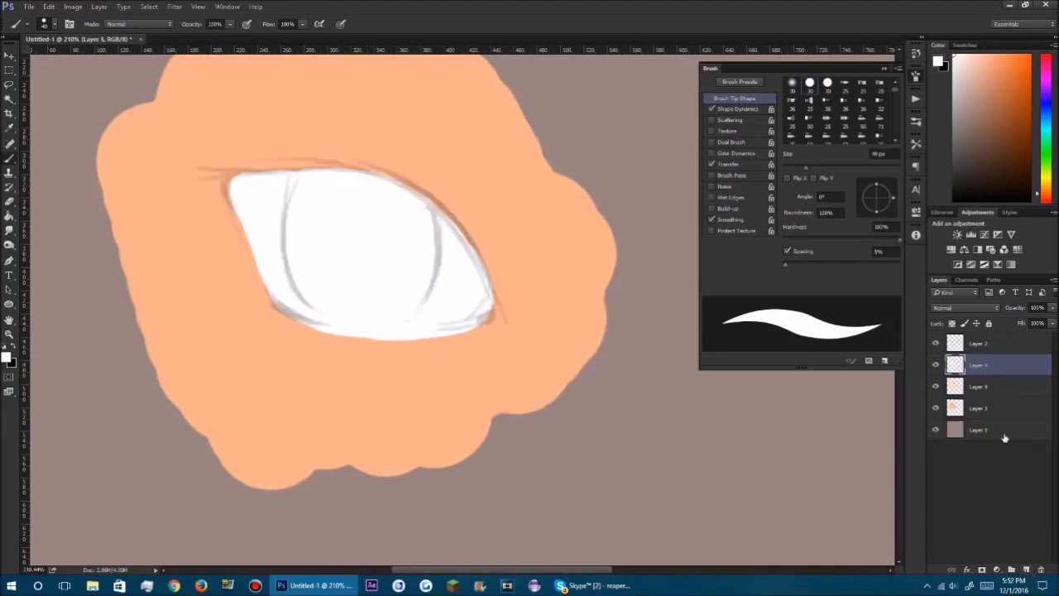
left_click(993, 376, "alt")
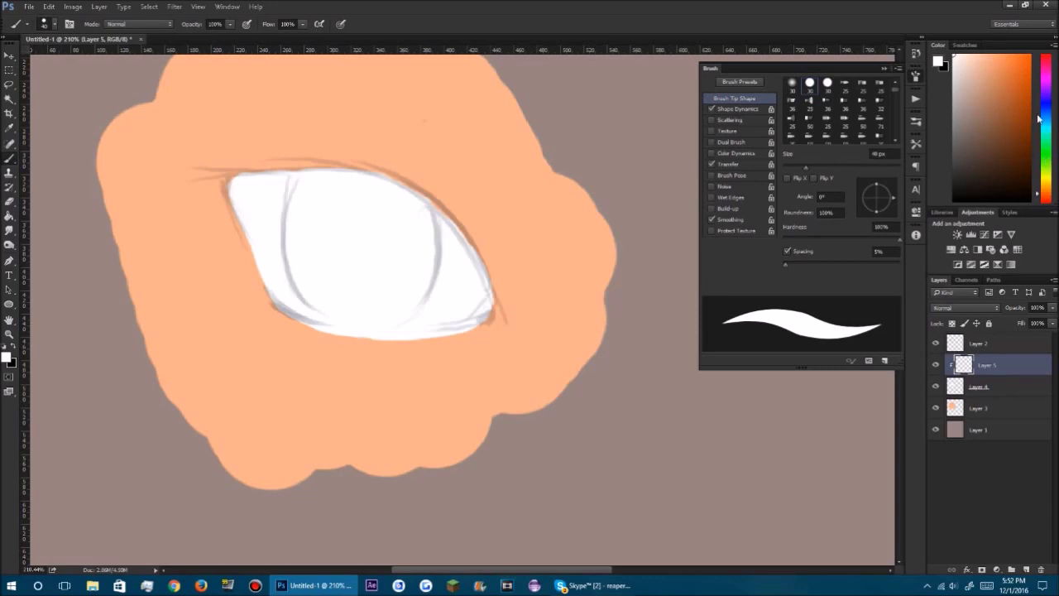
left_click_drag(1044, 116, 1034, 130)
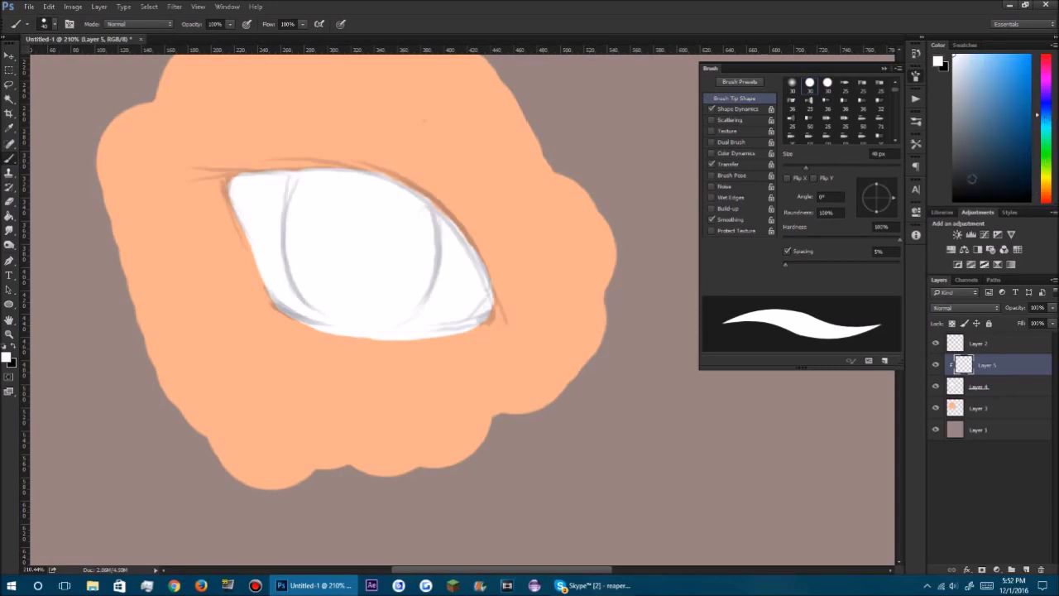
left_click_drag(1005, 182, 1016, 193)
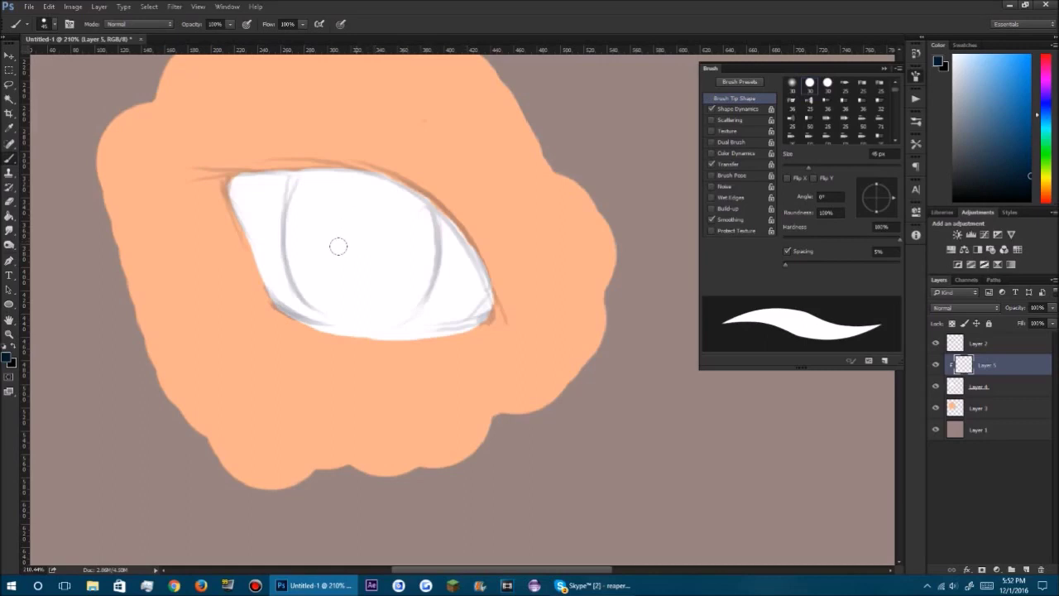
mouse_move(336, 243)
left_mouse_down()
mouse_move(377, 248)
mouse_move(317, 188)
mouse_move(295, 213)
mouse_move(296, 246)
mouse_move(321, 294)
mouse_move(364, 329)
mouse_move(413, 266)
mouse_move(363, 163)
mouse_move(427, 240)
mouse_move(406, 324)
mouse_move(335, 335)
left_mouse_up()
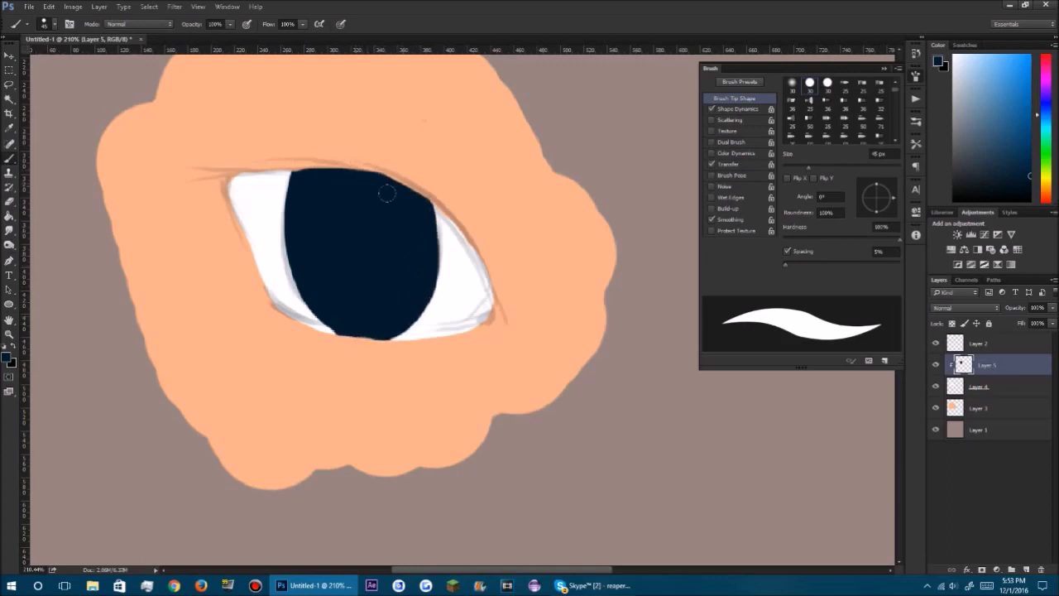
key("b")
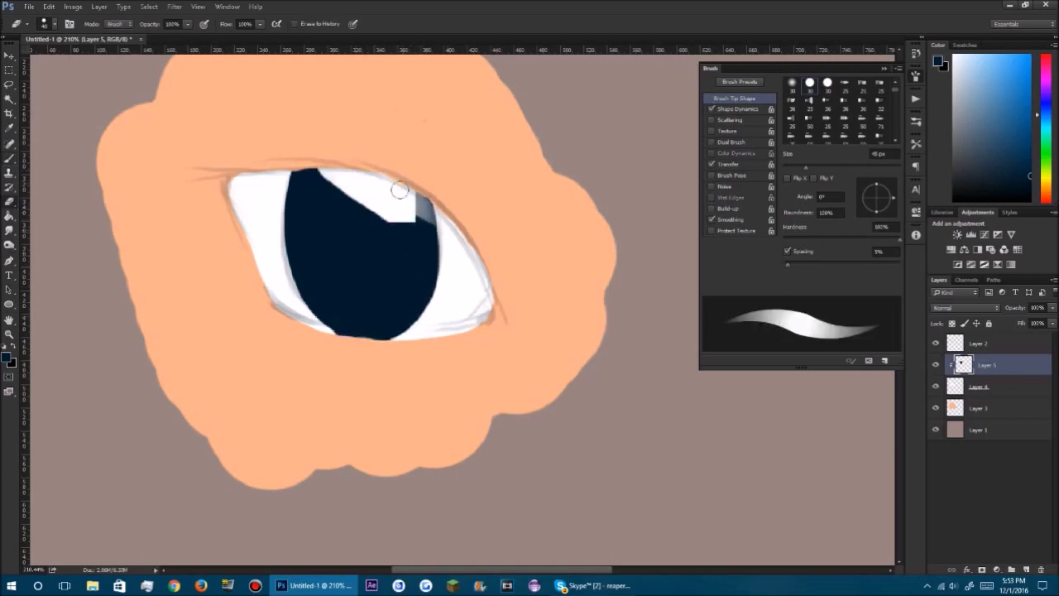
mouse_move(400, 190)
left_mouse_down()
mouse_move(310, 171)
mouse_move(303, 197)
mouse_move(342, 351)
left_mouse_up()
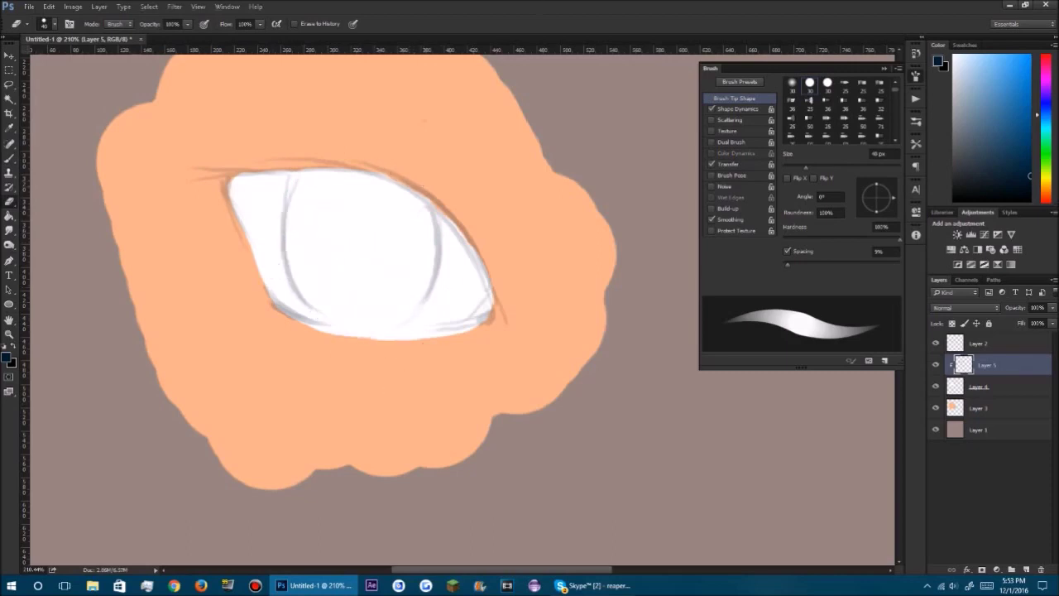
left_click(1016, 370, "alt")
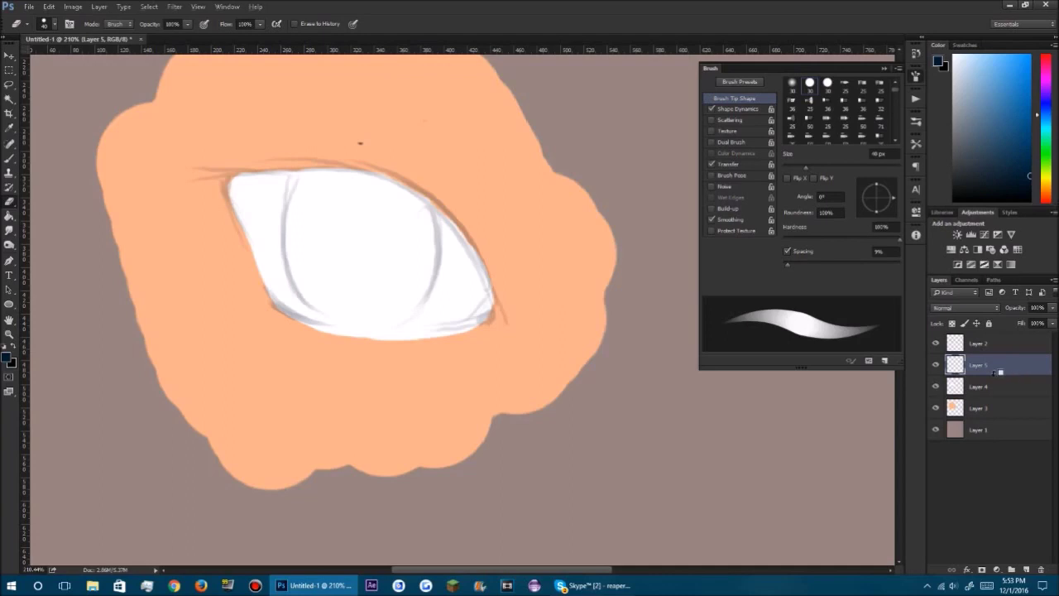
left_click(995, 372, "alt")
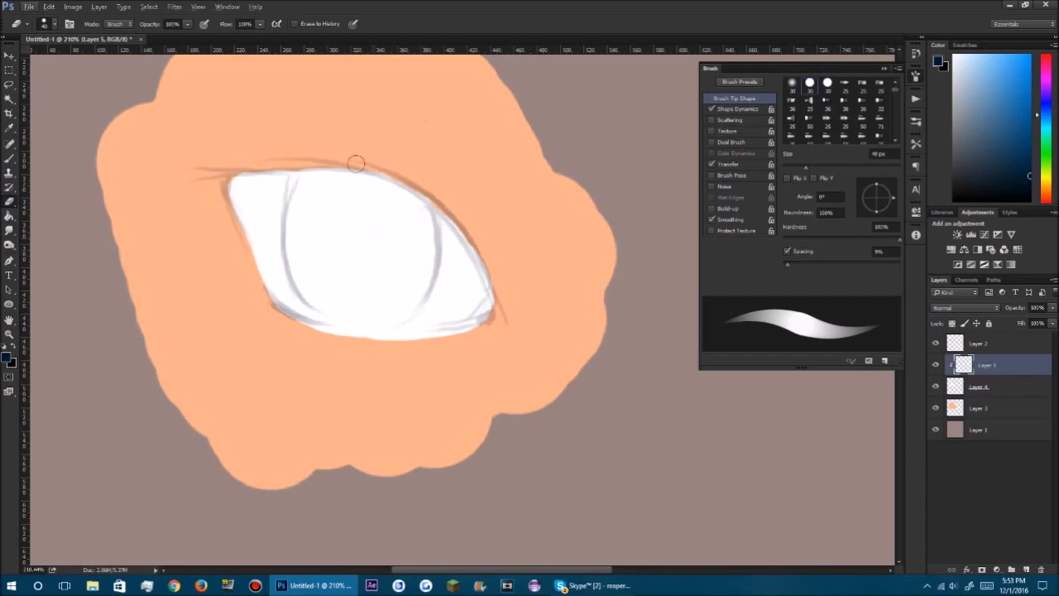
Step: Paint the whole iris solid dark blue with the Brush tool on clipped Layer 5, following the sketched outline
left_click(7, 161)
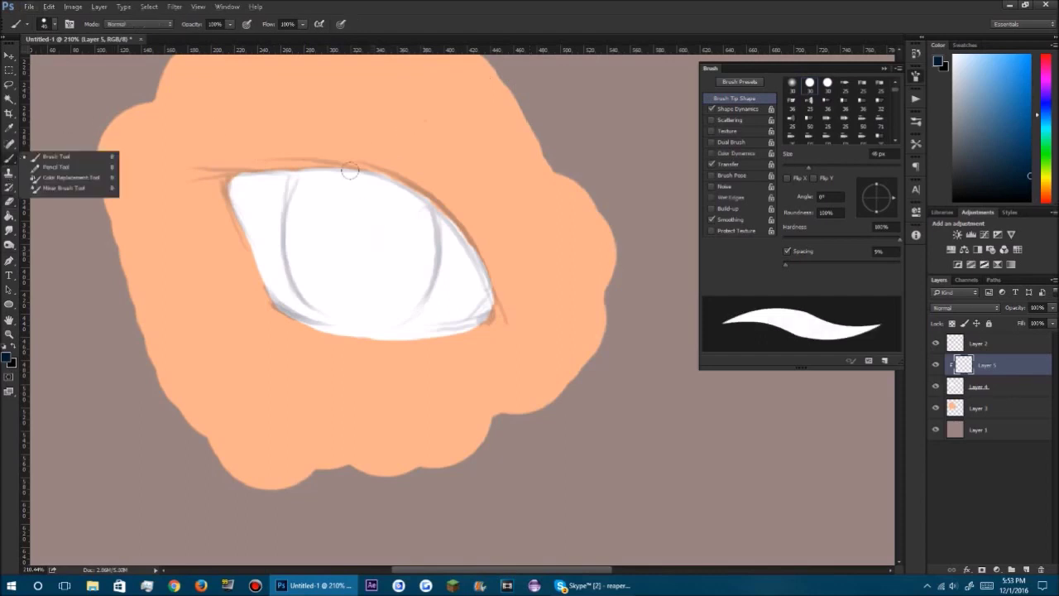
mouse_move(350, 170)
left_mouse_down()
mouse_move(358, 214)
mouse_move(345, 157)
mouse_move(308, 188)
mouse_move(319, 292)
mouse_move(360, 305)
mouse_move(393, 300)
mouse_move(413, 211)
mouse_move(364, 259)
mouse_move(344, 261)
left_mouse_up()
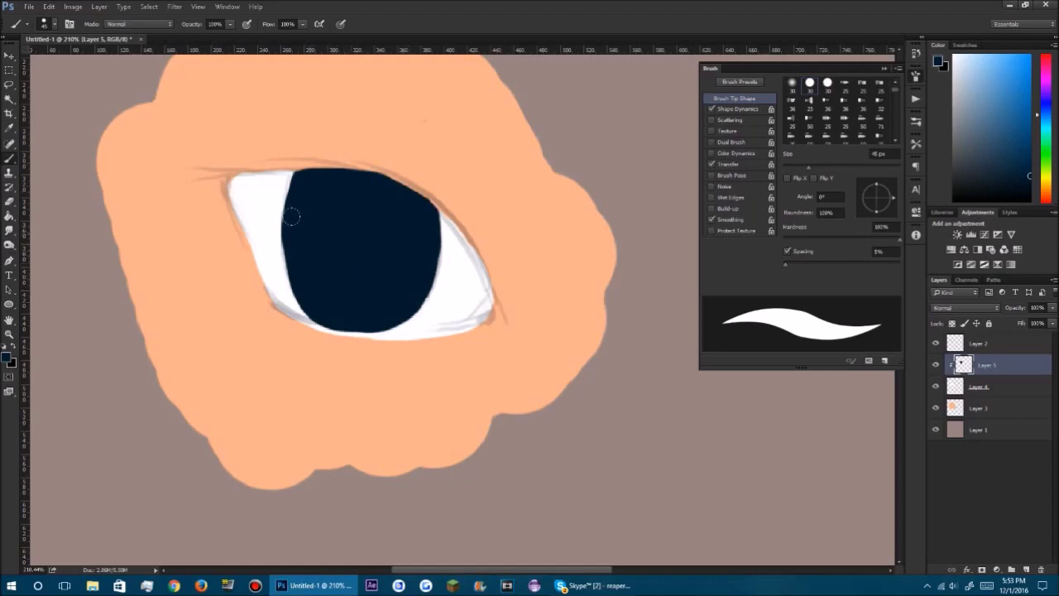
mouse_move(291, 216)
left_mouse_down()
mouse_move(302, 269)
mouse_move(334, 289)
mouse_move(350, 284)
left_mouse_up()
Step: Add another clipped layer above the iris and paint a round black pupil in the middle of the iris
left_click(1026, 570, "alt")
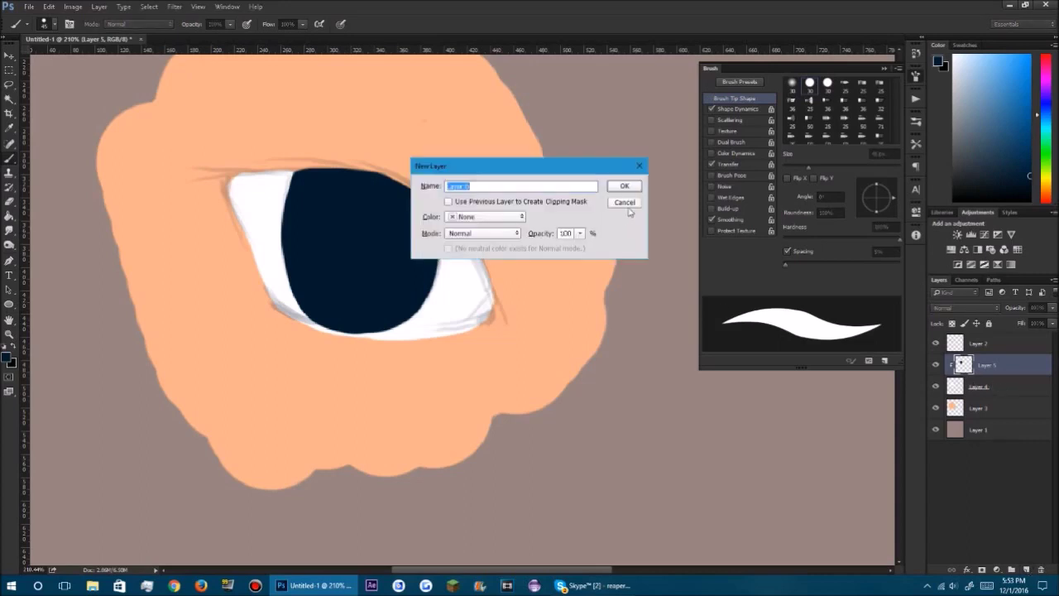
left_click(627, 205)
left_click(1027, 570)
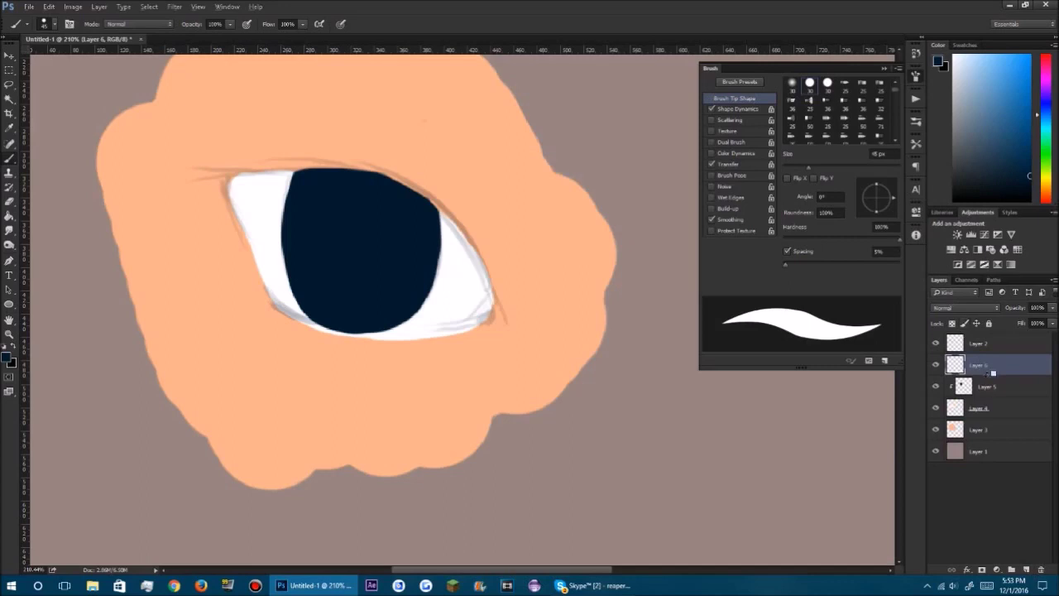
left_click(990, 374, "alt")
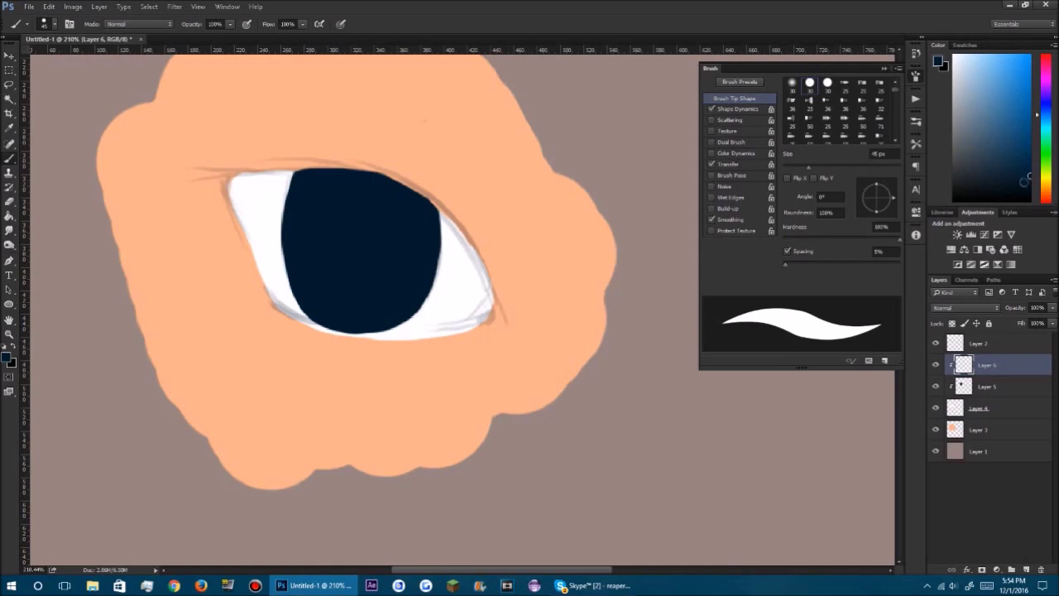
key("bracketleft")
key("bracketleft")
key("bracketleft")
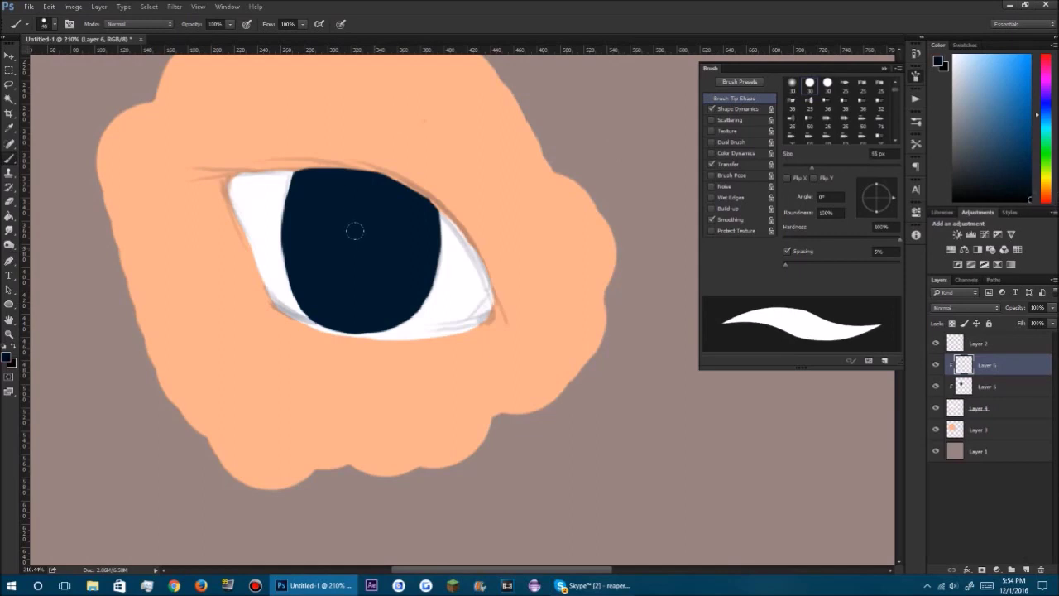
left_click_drag(346, 233, 348, 239)
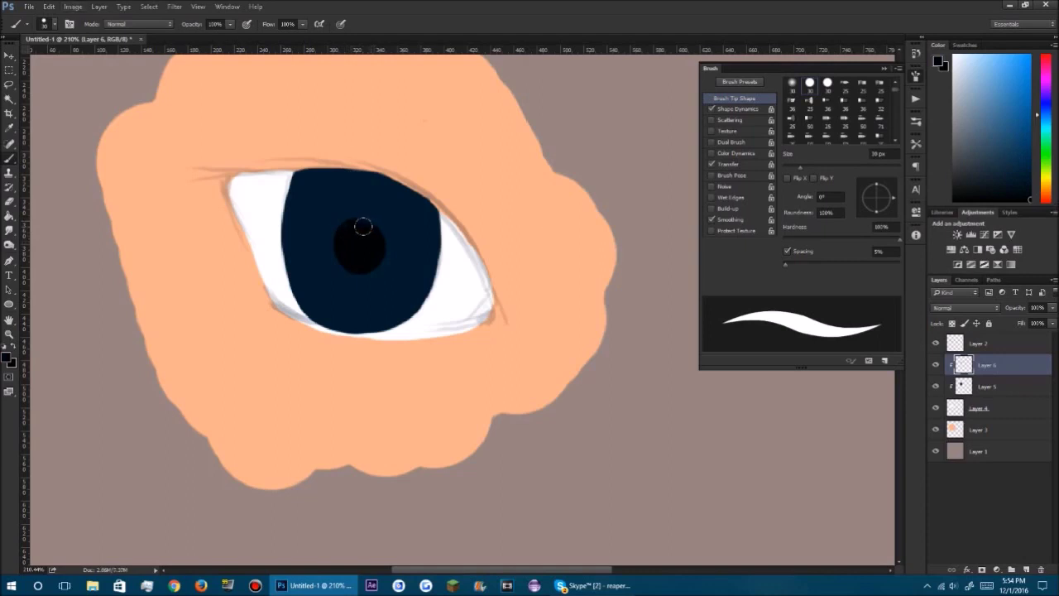
Step: Add a clipped layer directly above Layer 5 and paint a medium blue U-shaped band around the pupil's lower half
left_click(995, 389)
left_click(1028, 572)
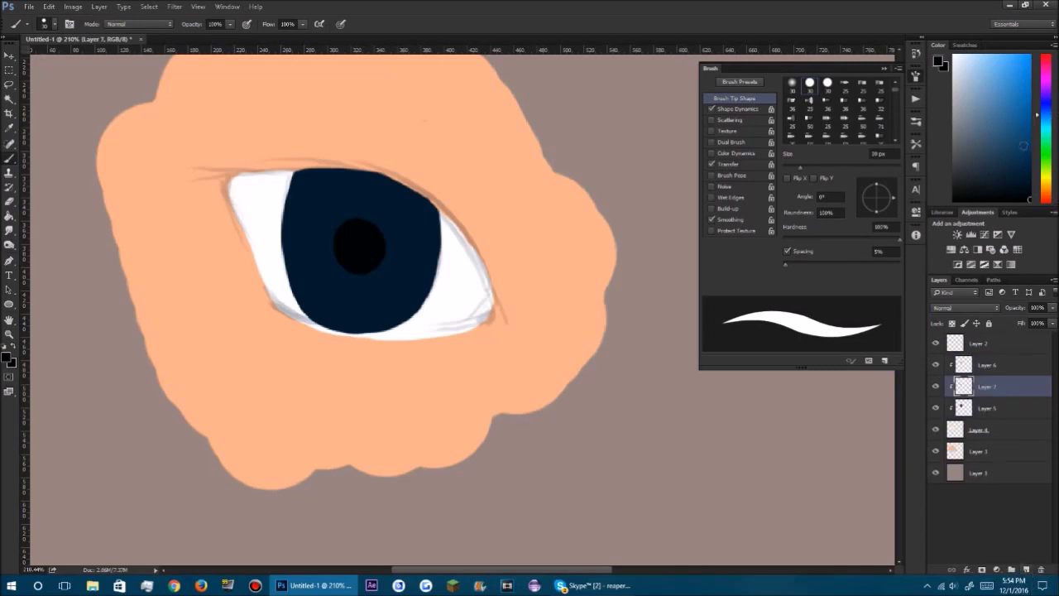
left_click_drag(1024, 146, 1031, 145)
mouse_move(299, 222)
left_mouse_down()
mouse_move(322, 284)
mouse_move(342, 291)
mouse_move(372, 284)
mouse_move(403, 237)
left_mouse_up()
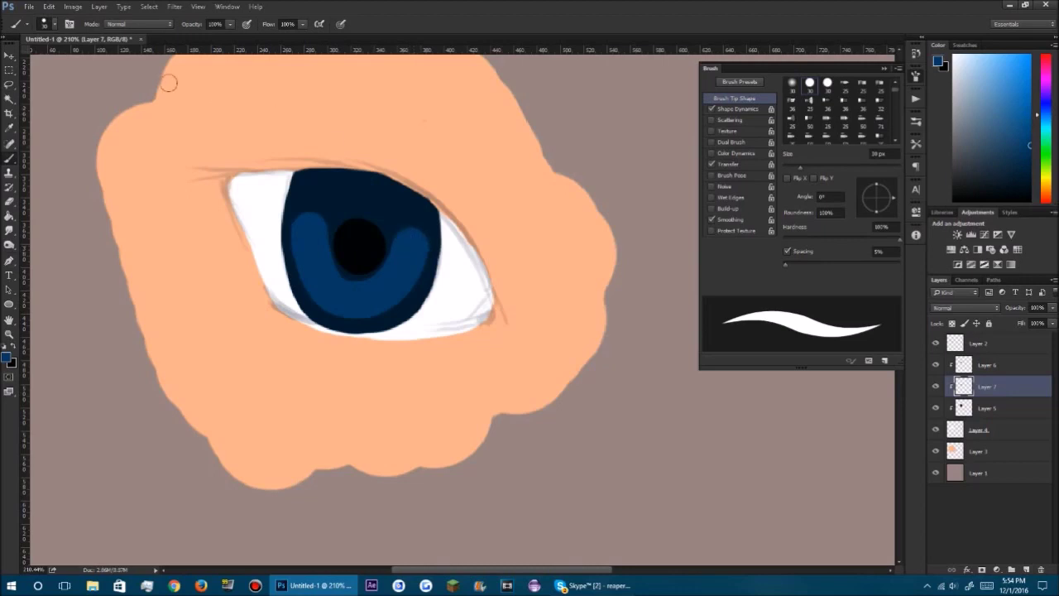
Step: Use a smaller brush to paint a medium blue oval and a small dot in the upper part of the iris
key("bracketleft")
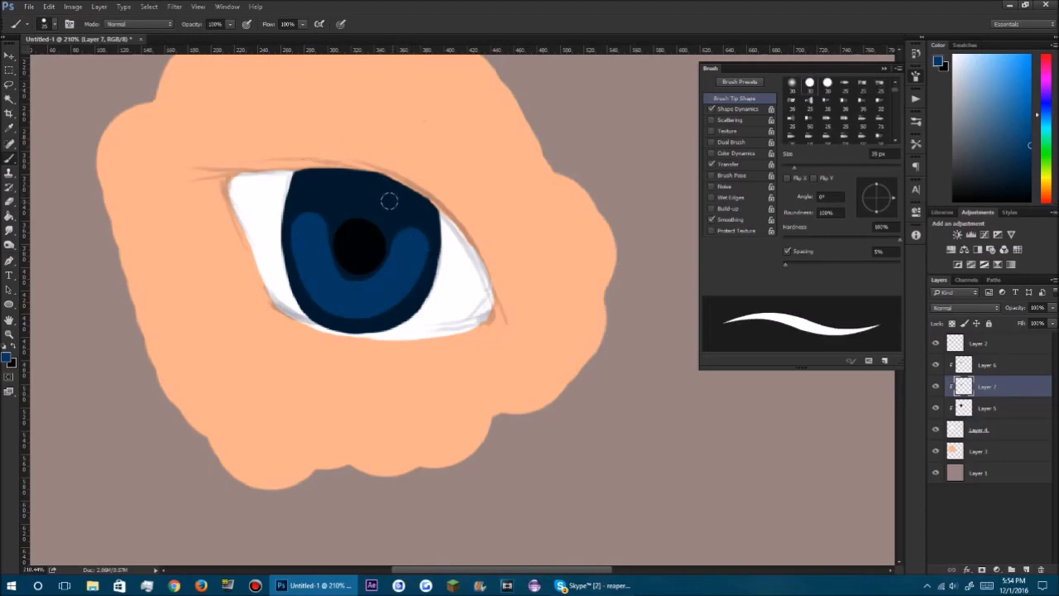
left_click_drag(392, 204, 379, 201)
key("bracketleft")
key("bracketleft")
key("bracketleft")
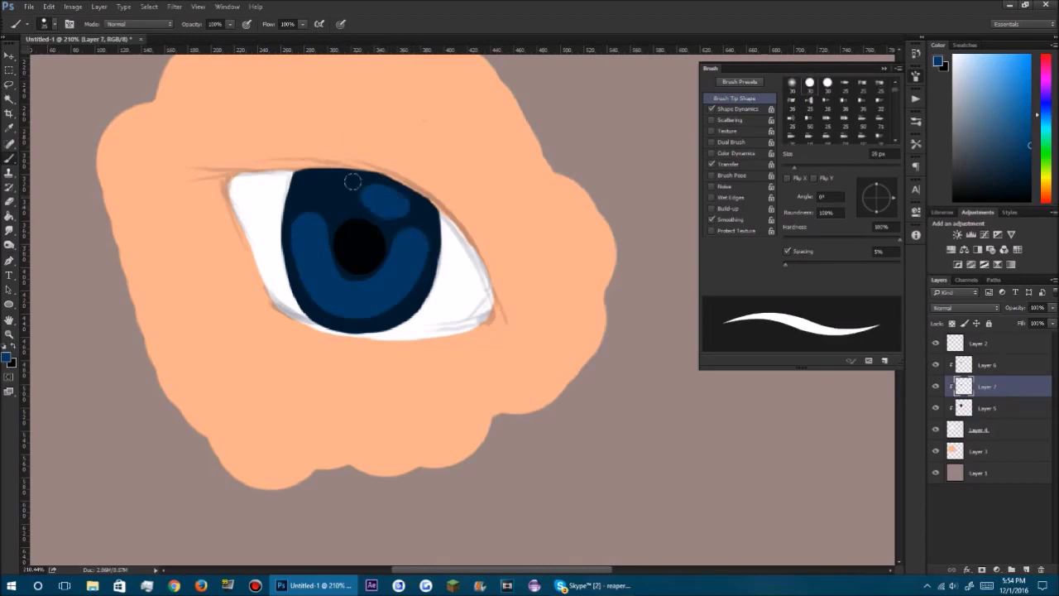
left_click(324, 191)
Step: Switch to the Smudge tool, shrink its tip to a few pixels and set its strength to 62%
left_click(9, 245)
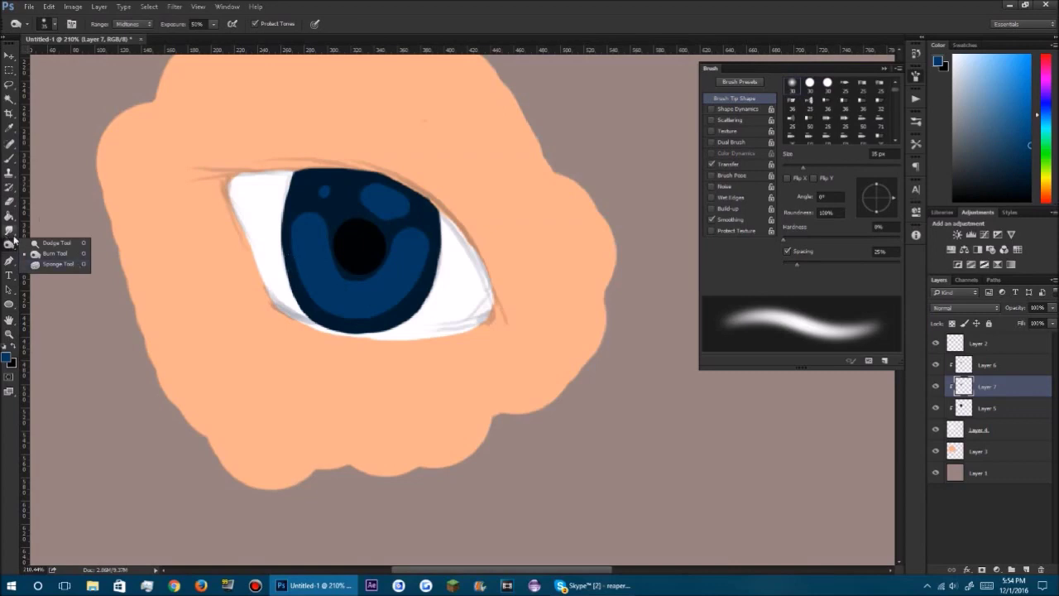
left_click(9, 230)
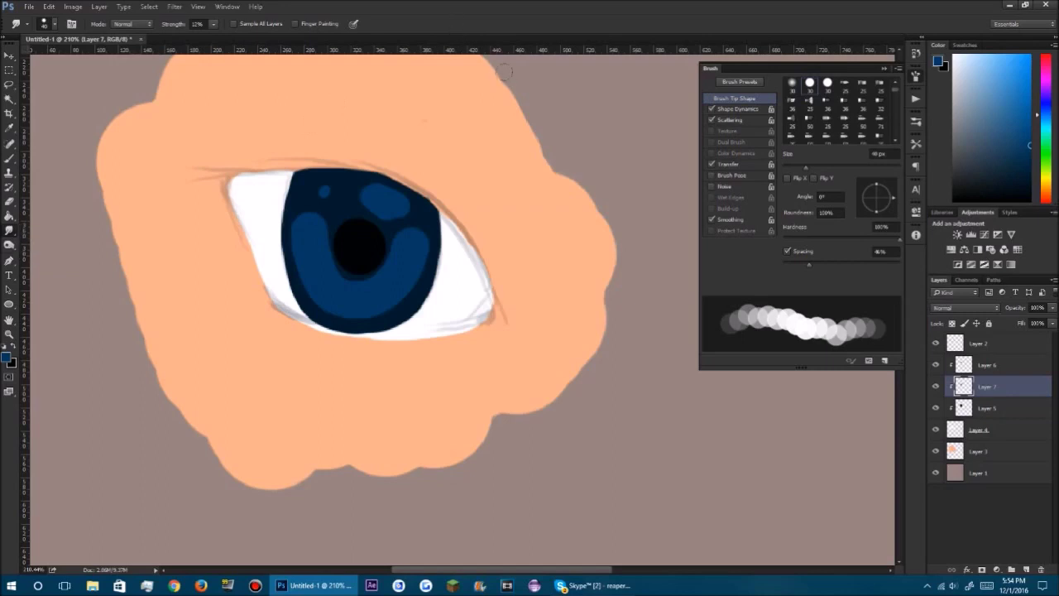
key("bracketleft")
key("bracketleft")
key("bracketleft")
key("bracketleft")
key("bracketleft")
key("bracketleft")
key("bracketleft")
key("bracketleft")
key("bracketleft")
key("bracketleft")
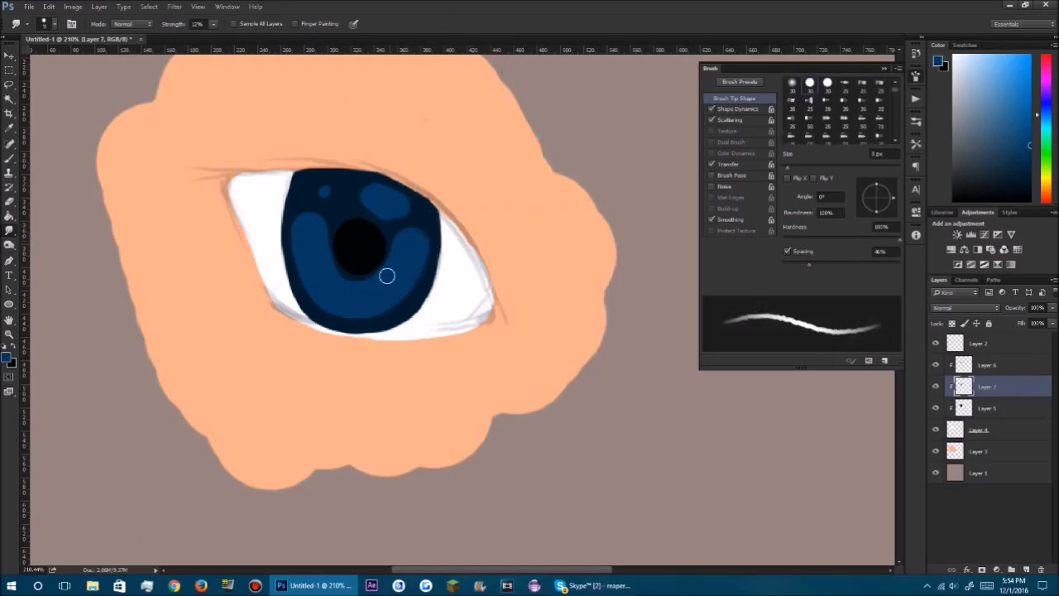
left_click_drag(171, 29, 173, 30)
left_click(181, 25)
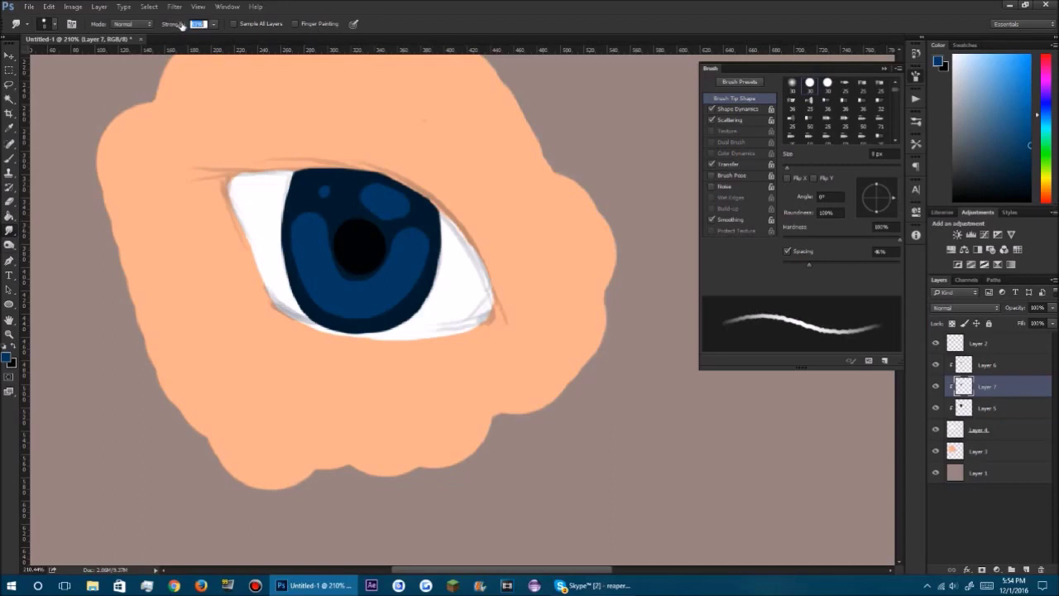
left_click_drag(182, 26, 175, 25)
key("Return")
Step: Smudge the U-shaped blue band into fine streaks radiating around the pupil, keeping the smudging inside the iris
mouse_move(430, 282)
left_mouse_down()
mouse_move(386, 260)
mouse_move(399, 249)
mouse_move(356, 243)
mouse_move(393, 214)
left_mouse_up()
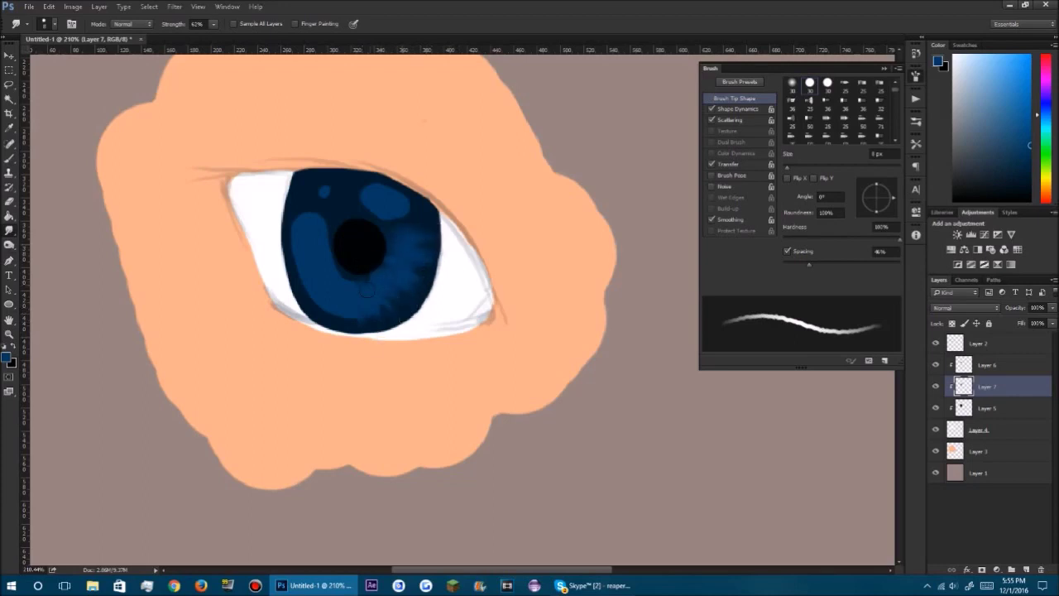
left_click_drag(351, 288, 376, 263)
mouse_move(351, 248)
left_mouse_down()
mouse_move(293, 273)
mouse_move(282, 246)
left_mouse_up()
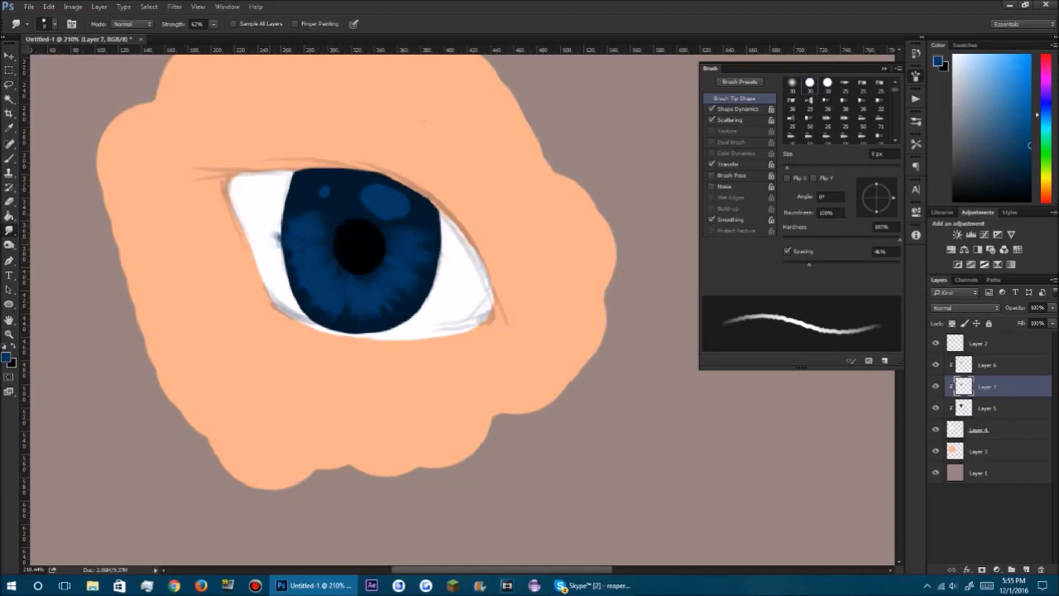
mouse_move(267, 239)
left_mouse_down()
mouse_move(281, 237)
mouse_move(267, 260)
left_mouse_up()
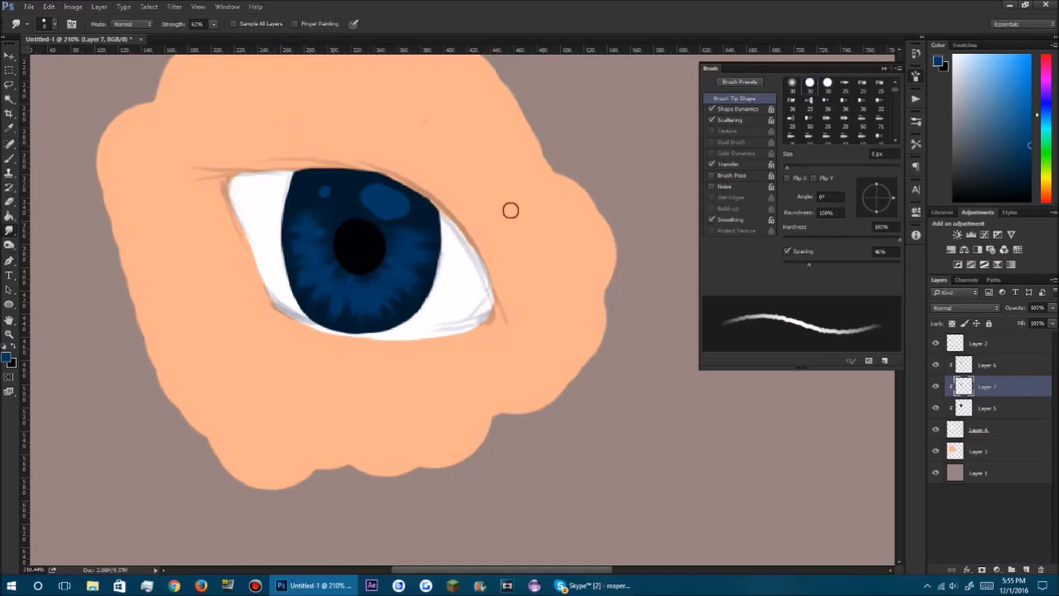
Step: Reduce the Smudge tip further and blend the blue oval and dot into streaks in the upper iris
key("[")
key("[")
key("[")
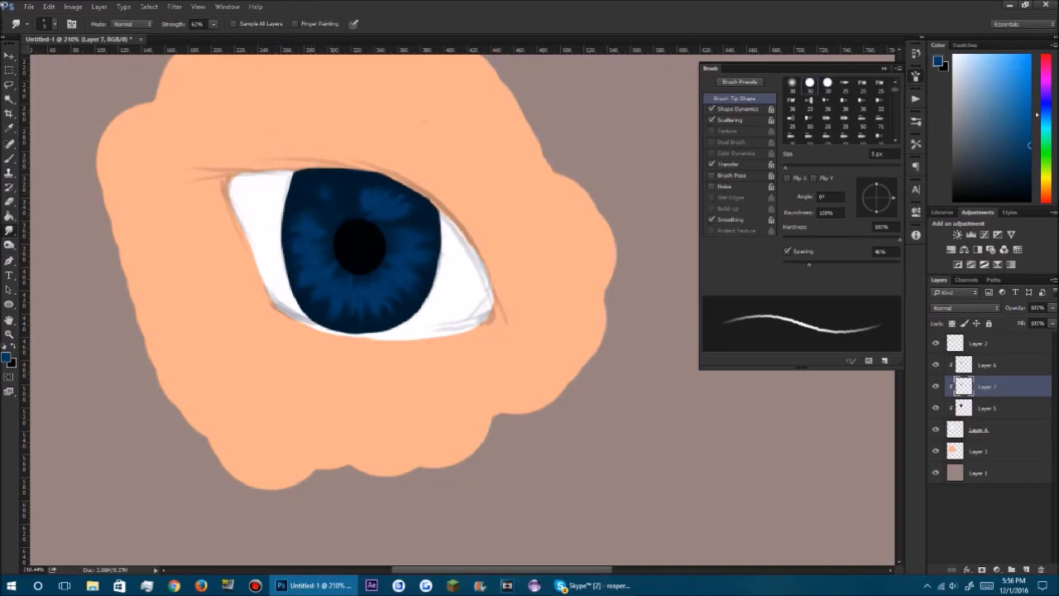
Step: Add a clipped layer above the dark blue streaks and brush a lighter blue U-shaped band around the pupil's lower half
left_click(1025, 570)
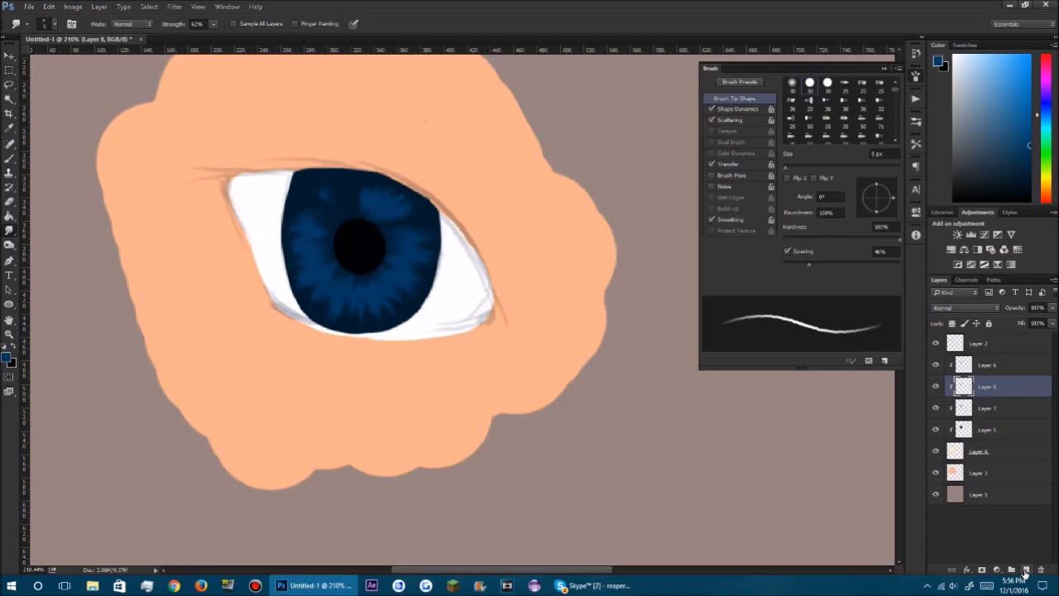
left_click_drag(1025, 116, 1034, 107)
key("bracketright")
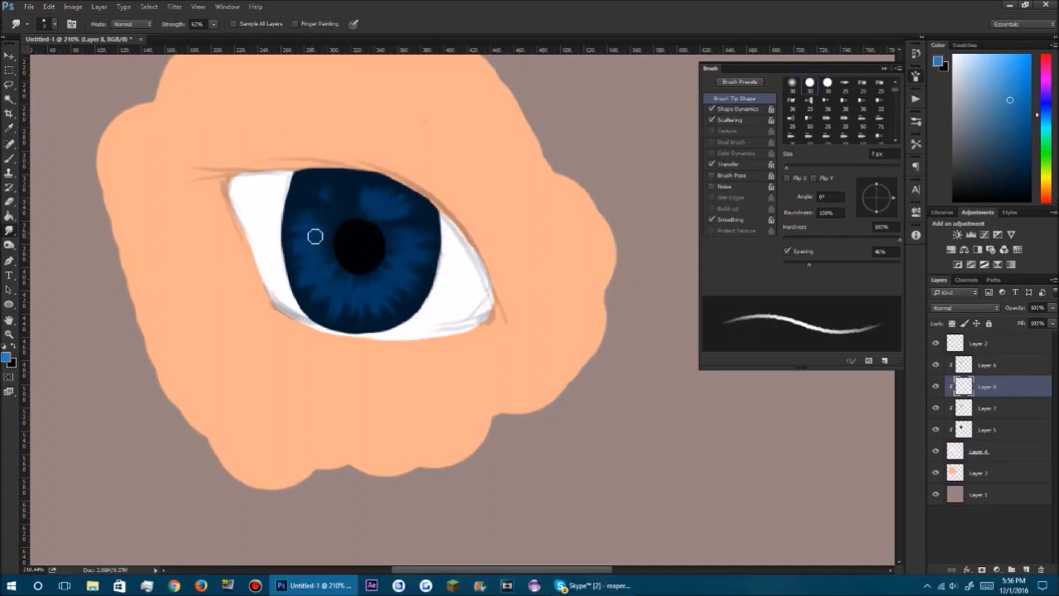
key("bracketright")
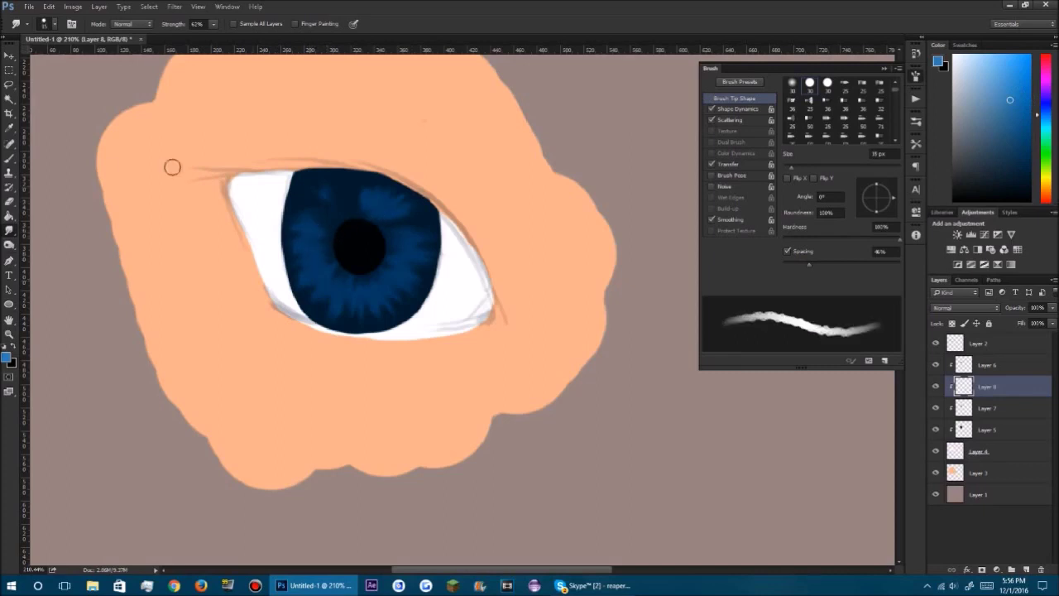
left_click(7, 160)
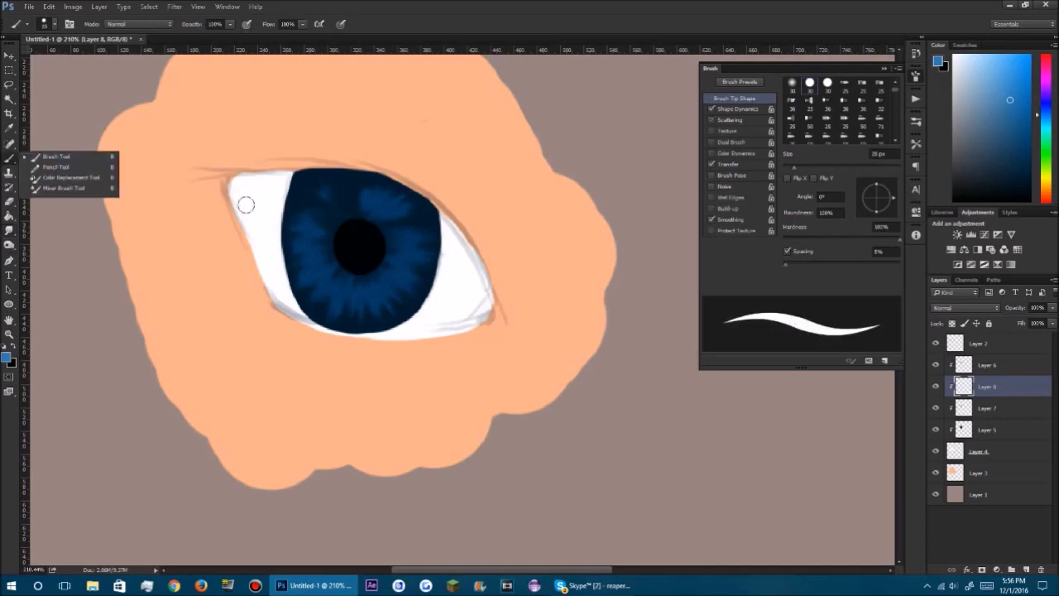
left_click(311, 227)
mouse_move(312, 224)
left_mouse_down()
mouse_move(322, 270)
mouse_move(342, 295)
mouse_move(365, 296)
mouse_move(412, 233)
left_mouse_up()
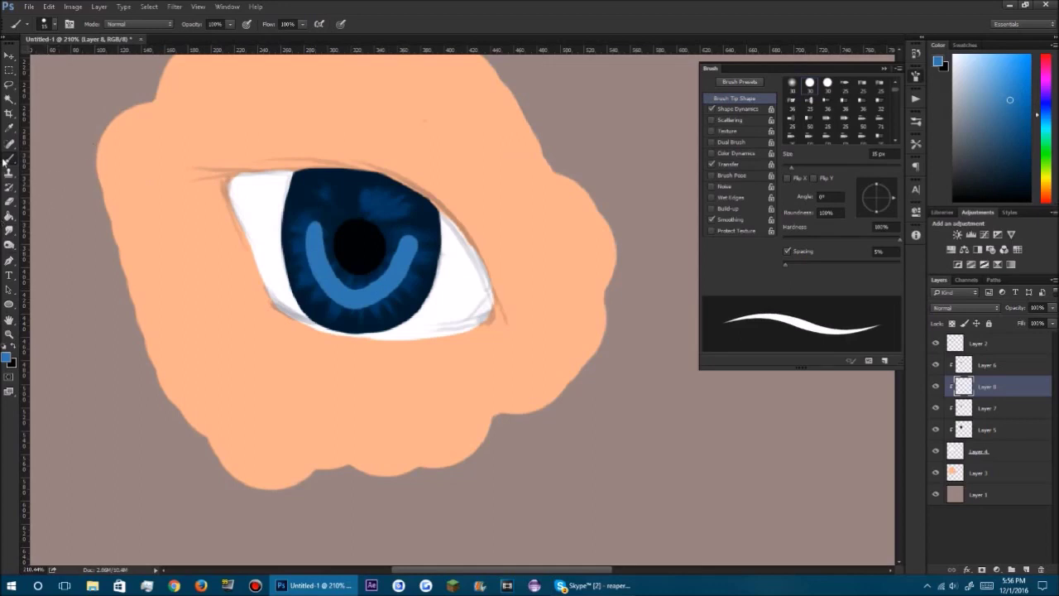
Step: Reduce the Smudge tool to 7 px and smudge the lighter blue U-shaped band into streaks radiating around the pupil
left_click(9, 230)
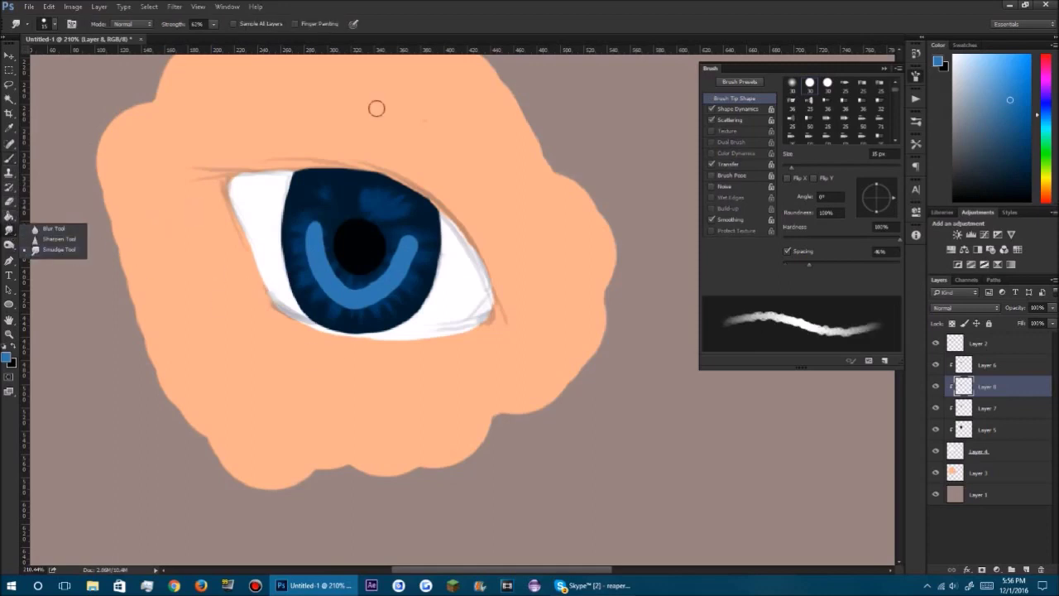
left_click(364, 260)
key("bracketleft")
key("bracketleft")
key("bracketleft")
key("bracketleft")
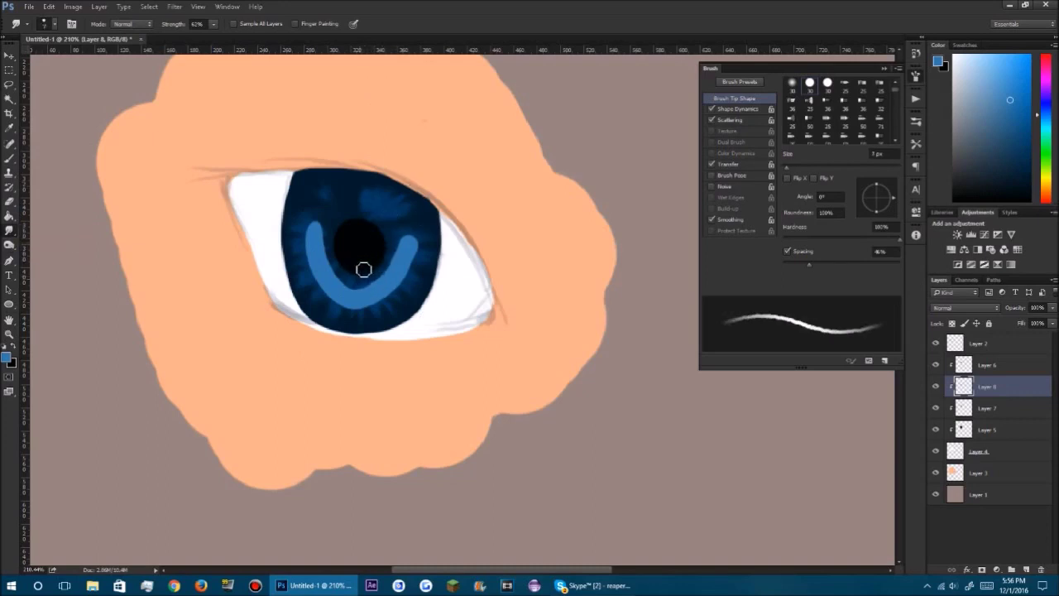
mouse_move(364, 269)
left_mouse_down()
mouse_move(358, 326)
mouse_move(388, 311)
mouse_move(372, 254)
mouse_move(419, 275)
mouse_move(407, 264)
mouse_move(433, 251)
mouse_move(410, 234)
left_mouse_up()
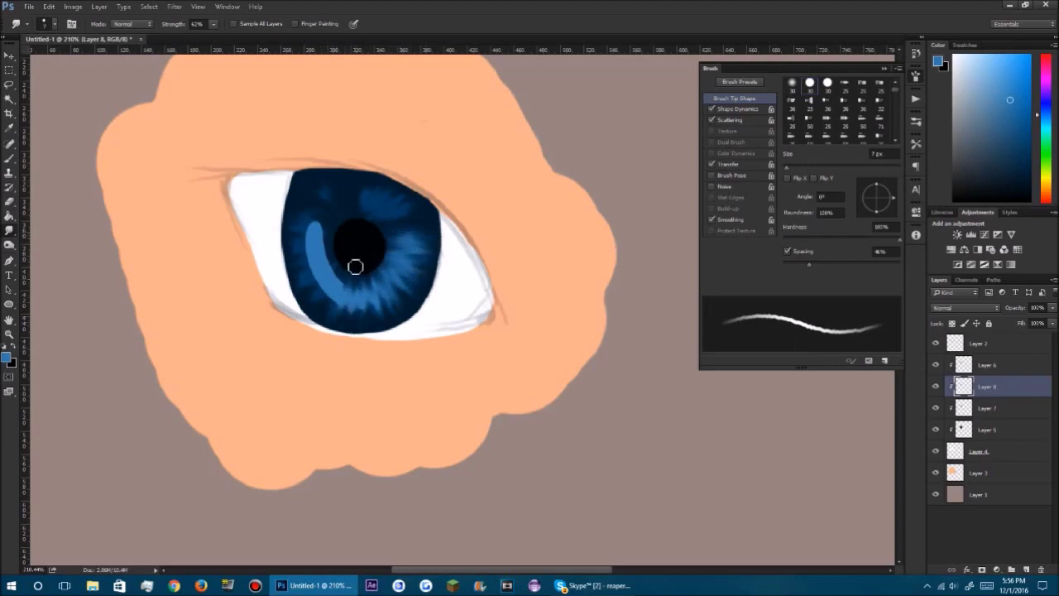
mouse_move(355, 266)
left_mouse_down()
mouse_move(320, 280)
mouse_move(321, 225)
left_mouse_up()
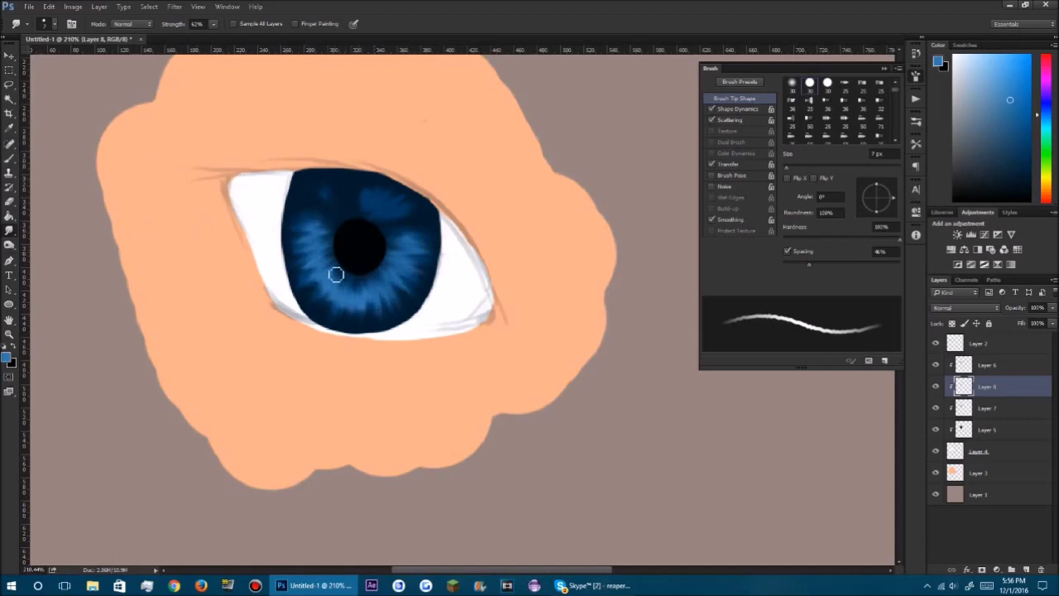
Step: Brush a short lighter blue stroke and a small dot in the upper iris and smudge both into soft streaks
left_click(10, 158)
left_click_drag(385, 210, 373, 206)
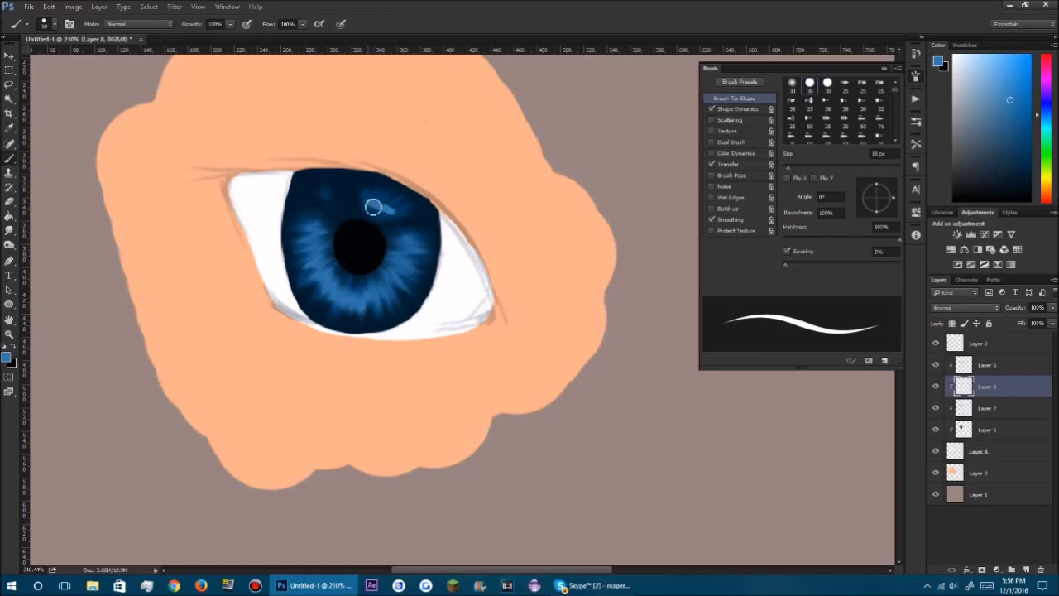
left_click(315, 203)
left_click_drag(10, 230, 49, 252)
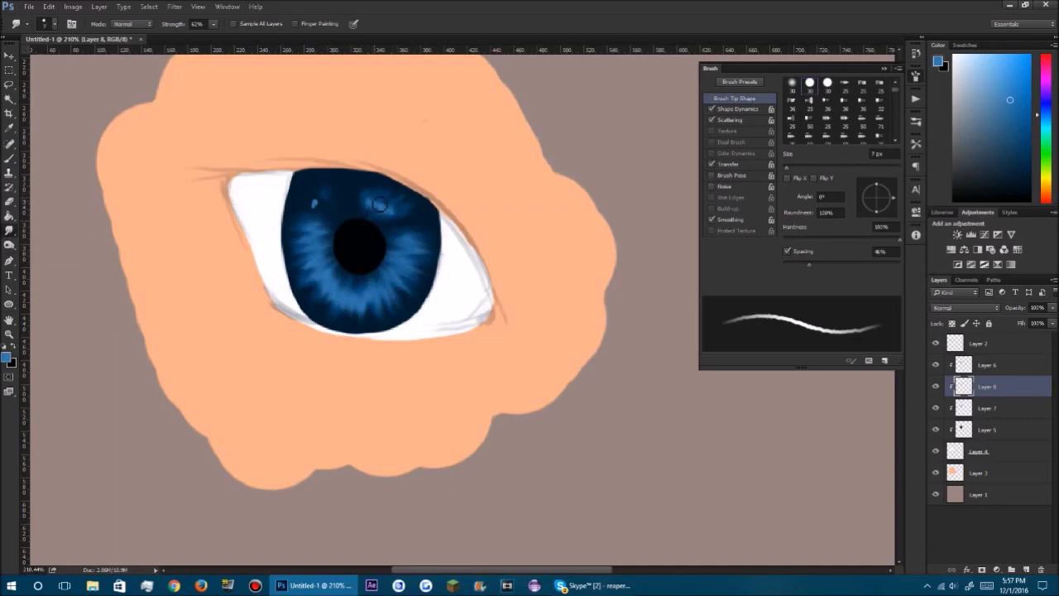
mouse_move(319, 203)
left_mouse_down()
mouse_move(317, 213)
mouse_move(305, 206)
left_mouse_up()
Step: Try blend modes from Multiply through Overlay on the lighter blue streak layer and set it back to Normal
left_click(964, 307)
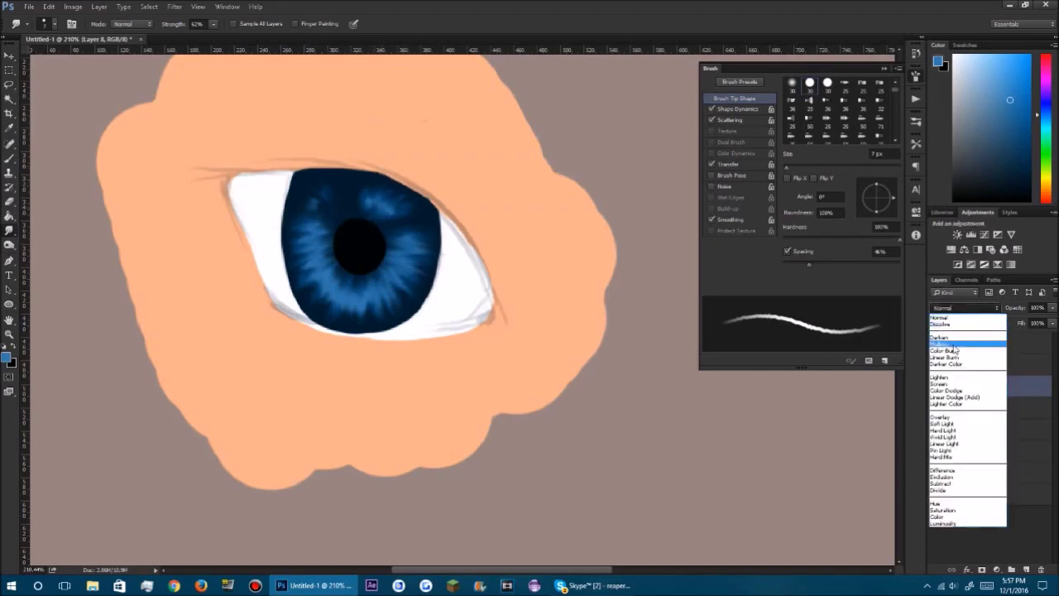
left_click(954, 343)
key("Down")
key("Down")
key("Down")
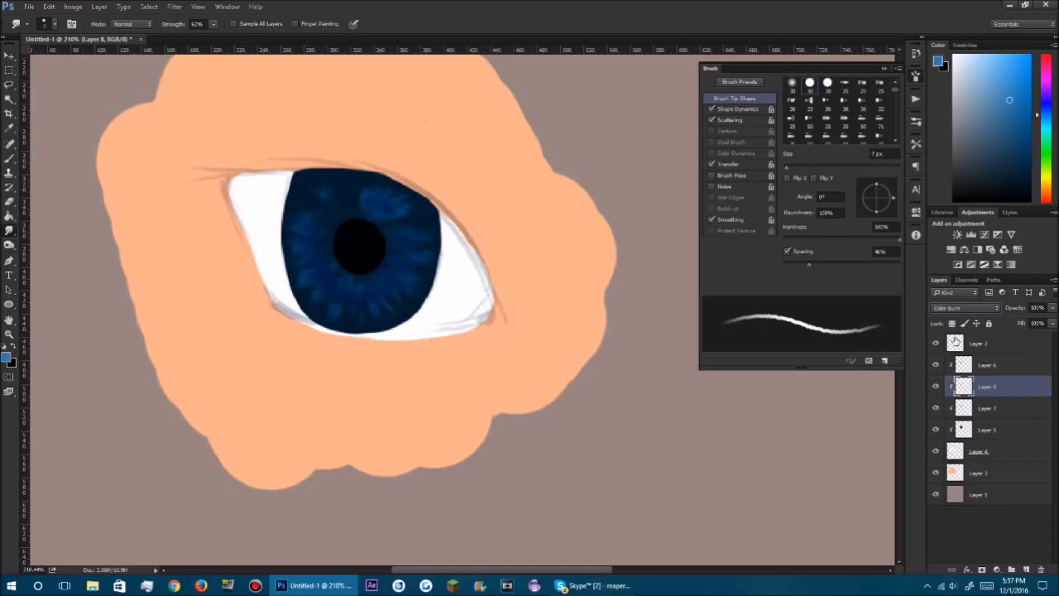
key("Down")
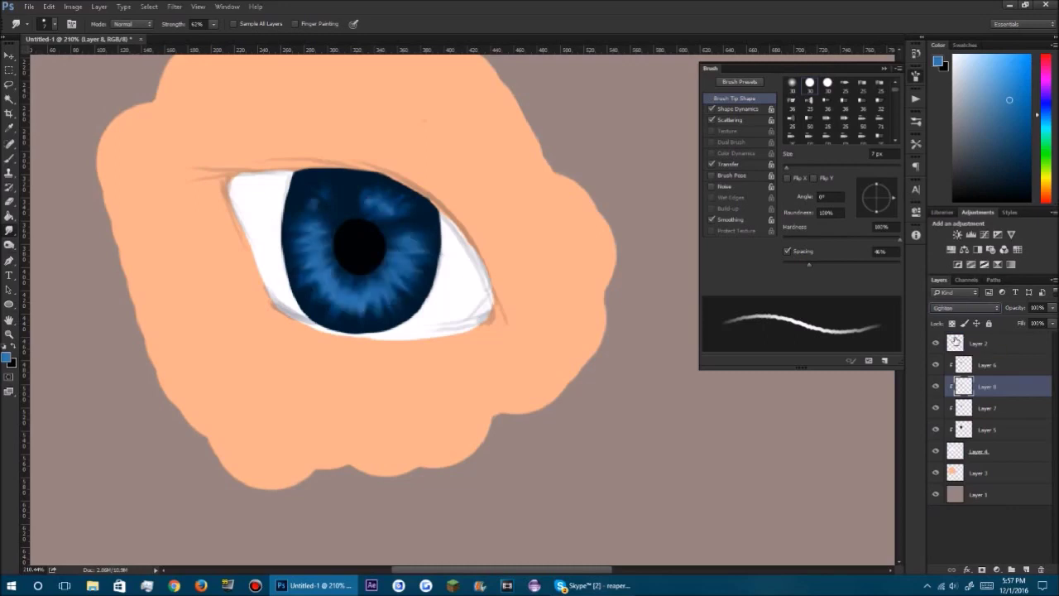
key("Down")
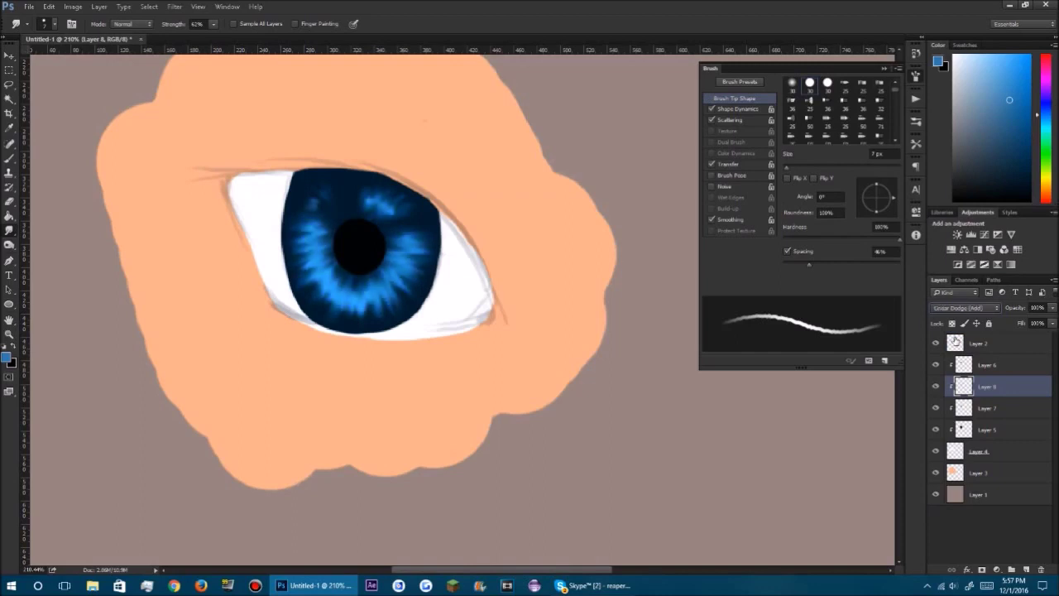
key("Down")
key("Down")
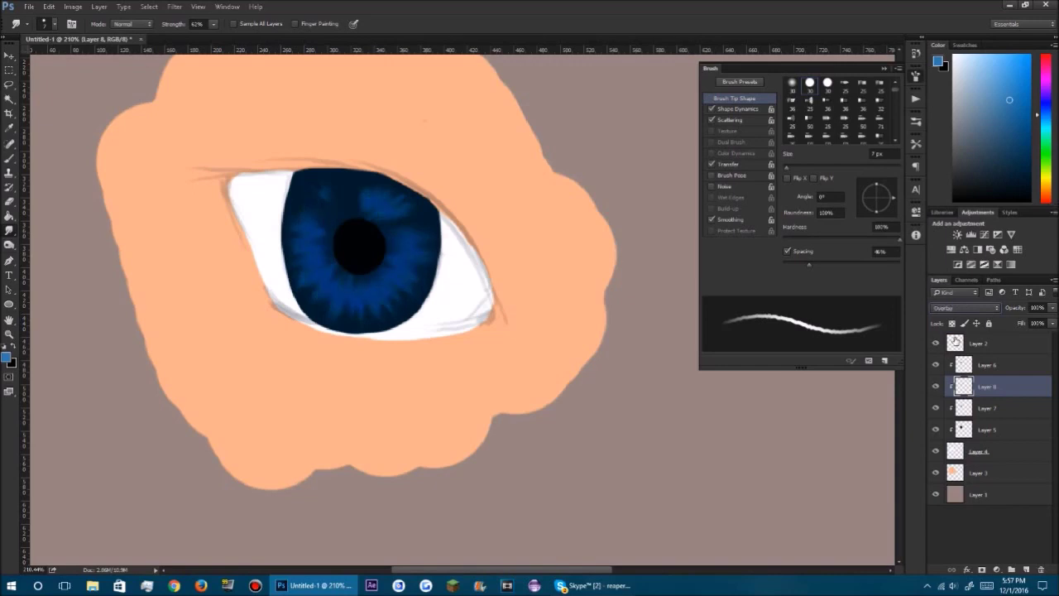
key("Up")
key("Up")
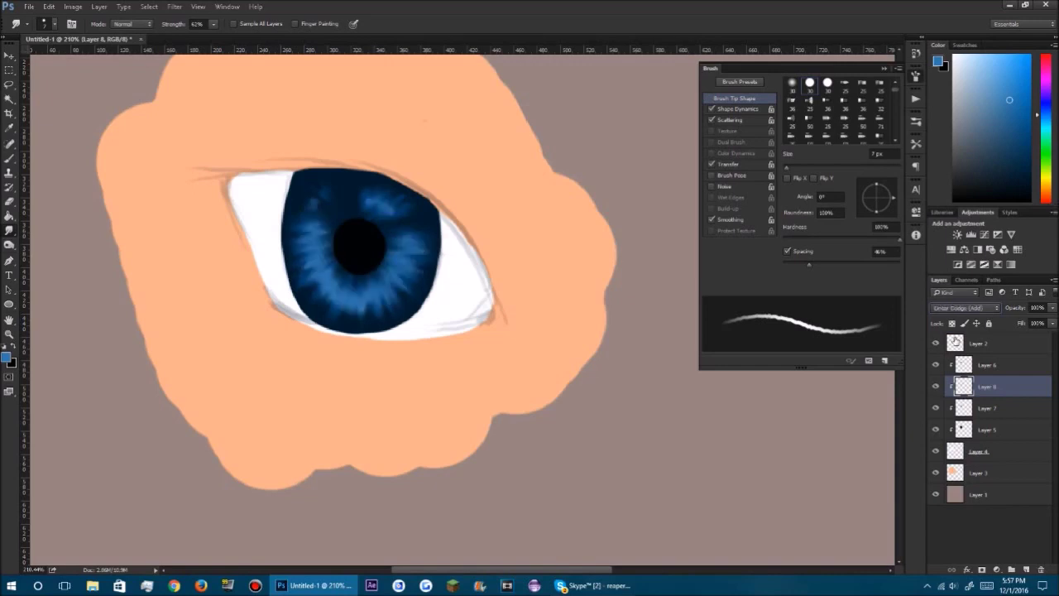
left_click(981, 308)
left_click(975, 318)
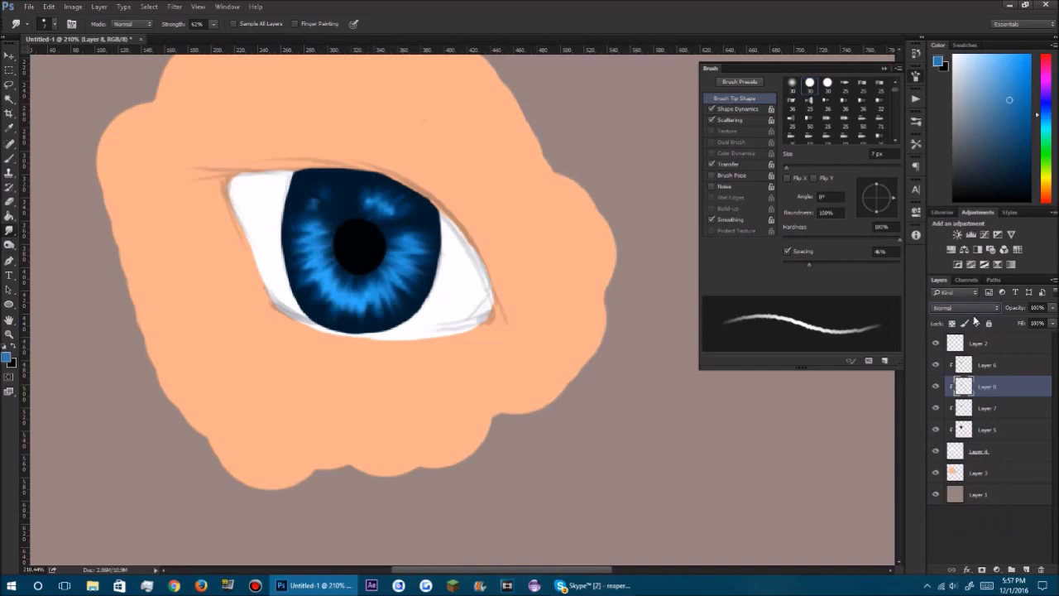
Step: Compare the look of the lighter blue streak layer in the blend modes from Color Dodge through Hue
left_click(973, 311)
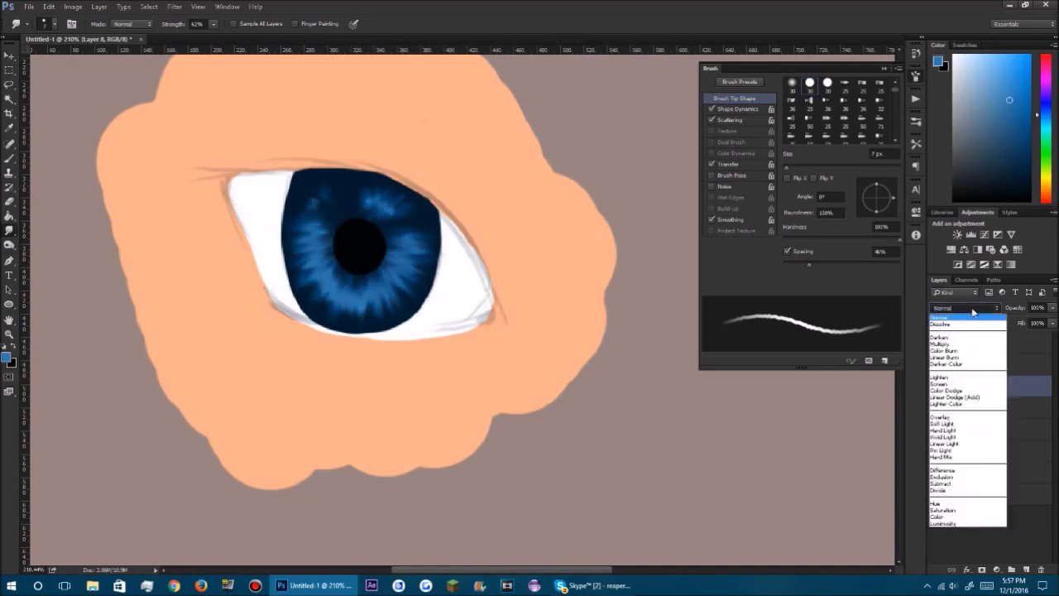
left_click(960, 390)
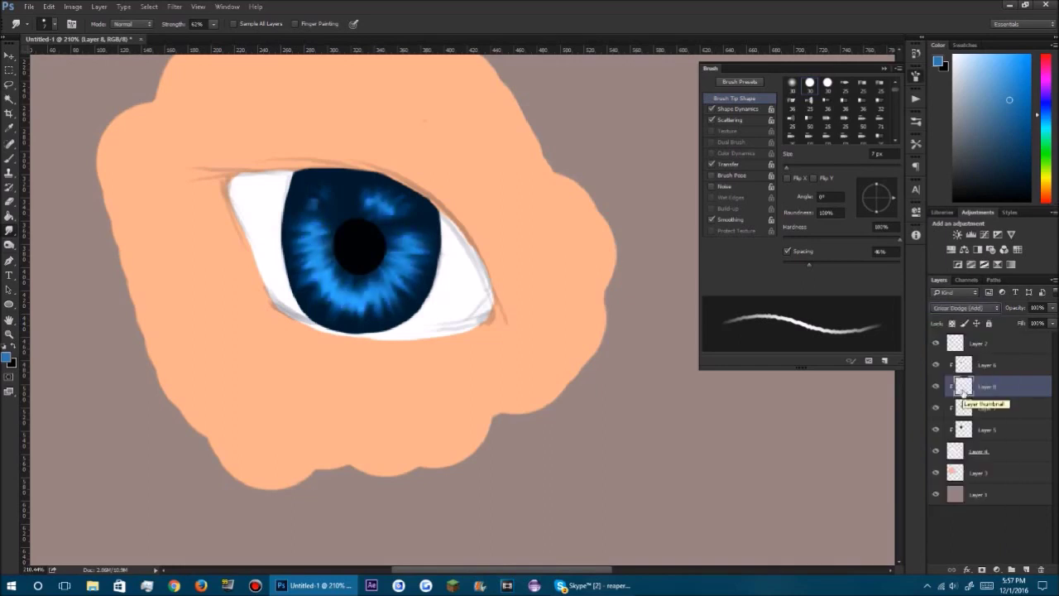
key("Up")
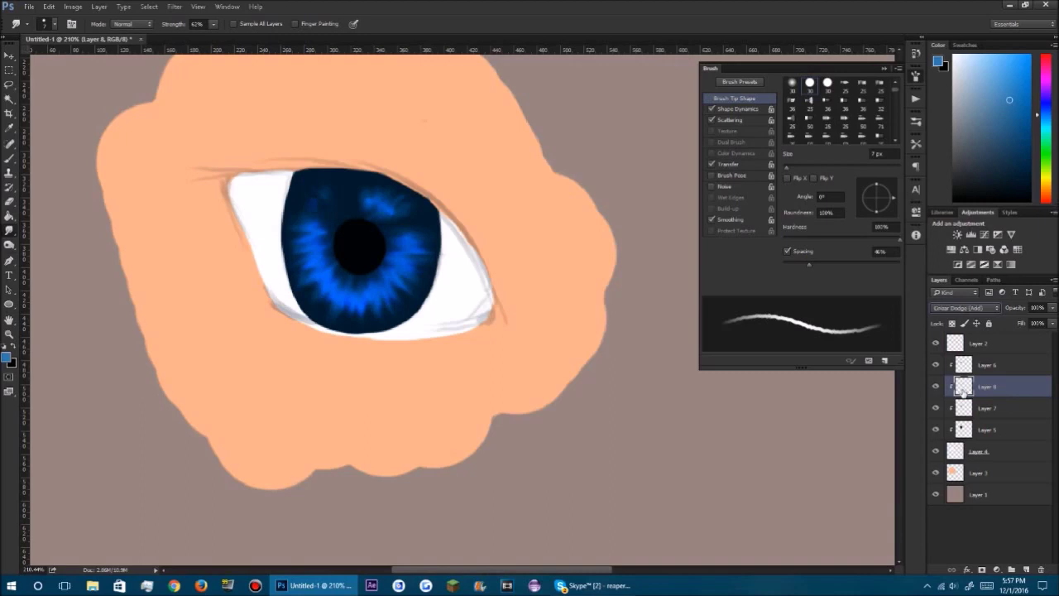
key("Down")
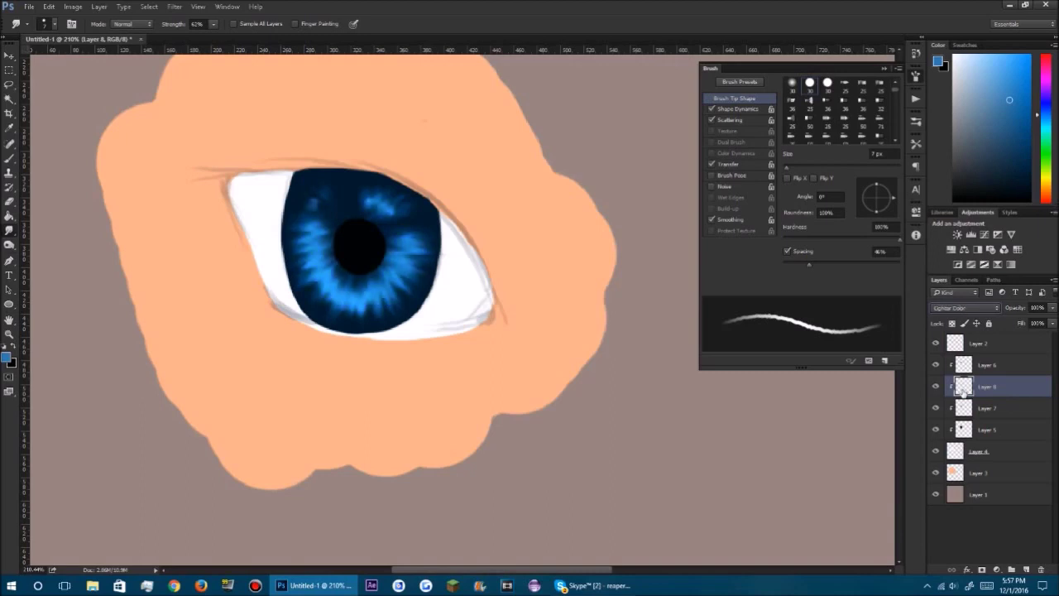
key("Down")
key("Down")
key("Down")
key("Down")
key("Down")
key("Down")
key("Down")
key("Down")
key("Down")
key("Down")
key("Down")
key("Down")
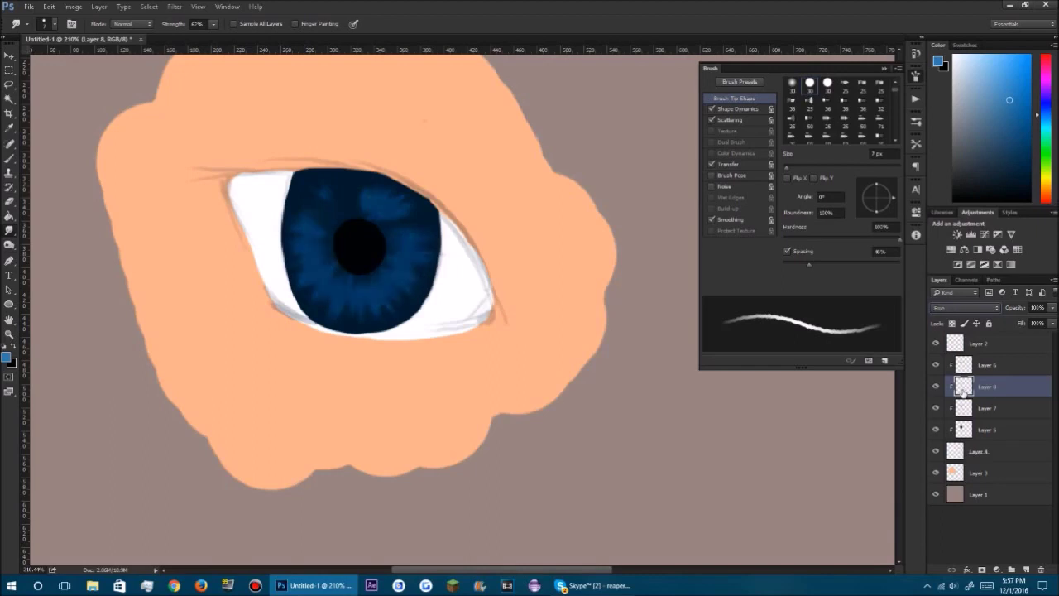
Step: Set the lighter blue streak layer's blend mode to Linear Dodge (Add) and its opacity to 57%
key("Up")
key("Up")
key("Up")
key("Up")
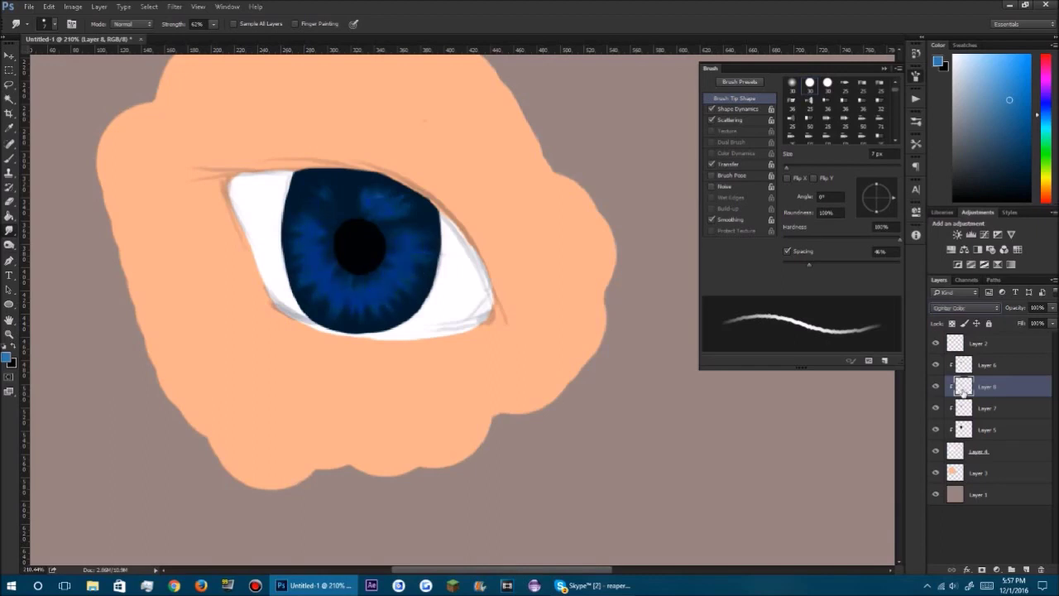
key("Up")
key("Down")
key("Down")
key("Up")
key("Up")
key("Up")
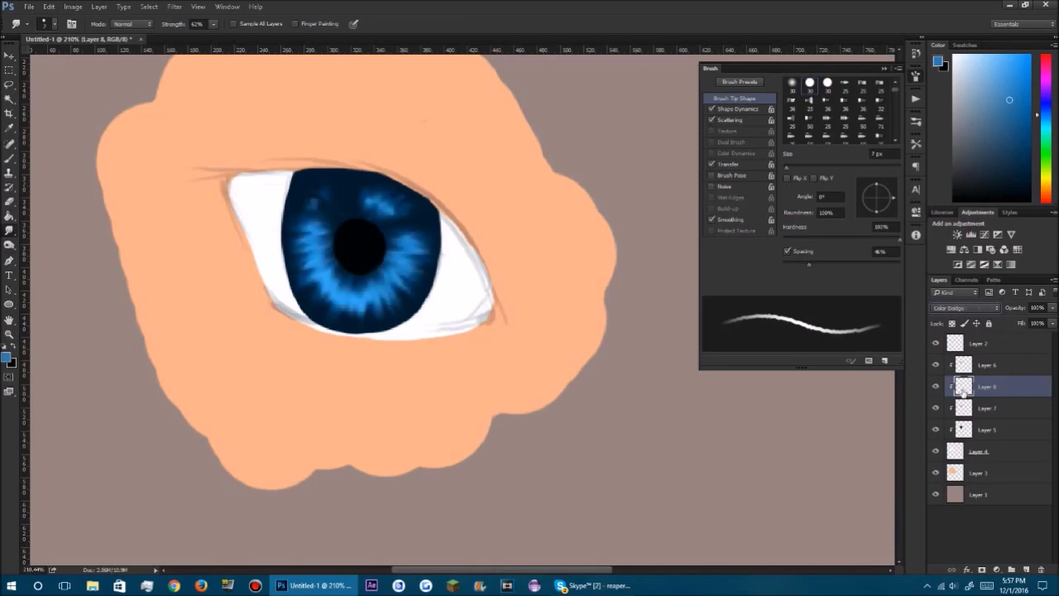
key("Up")
key("Down")
left_click_drag(1020, 309, 1011, 313)
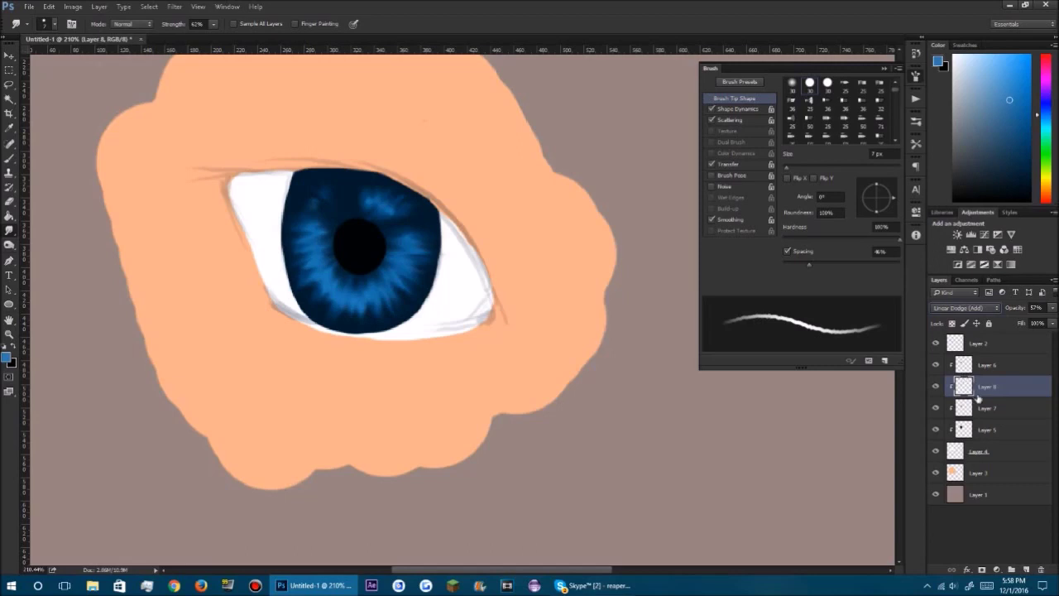
Step: Add another clipped layer and brush a bright sky-blue U-shaped band around the pupil plus a short stroke and dot above it
left_click(1028, 570)
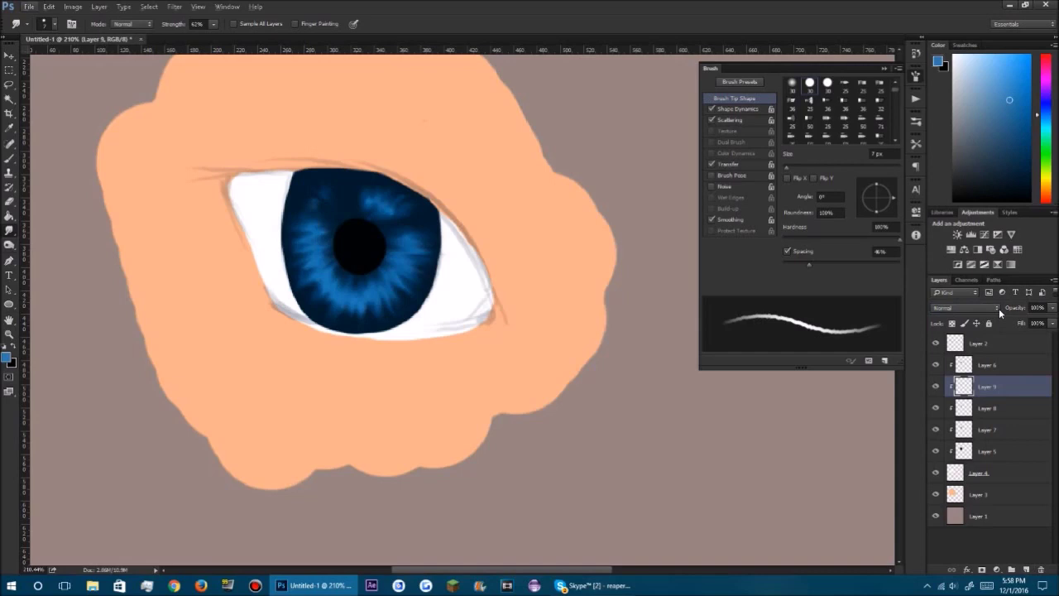
left_click(1003, 65)
left_click(11, 158)
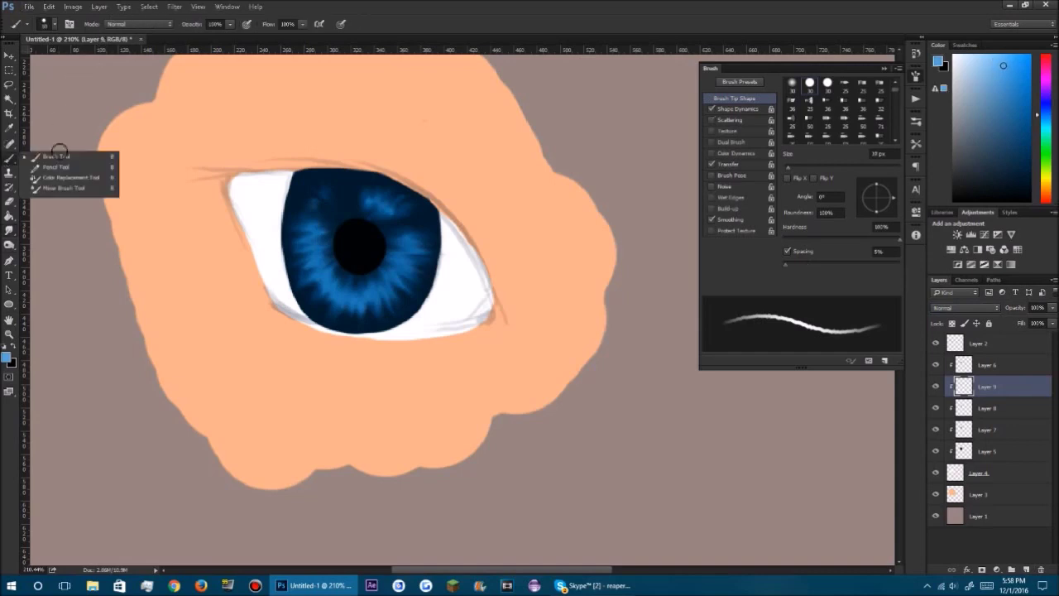
left_click(316, 240)
mouse_move(314, 233)
left_mouse_down()
mouse_move(348, 291)
mouse_move(374, 295)
mouse_move(405, 242)
mouse_move(365, 204)
left_mouse_up()
left_click(317, 206)
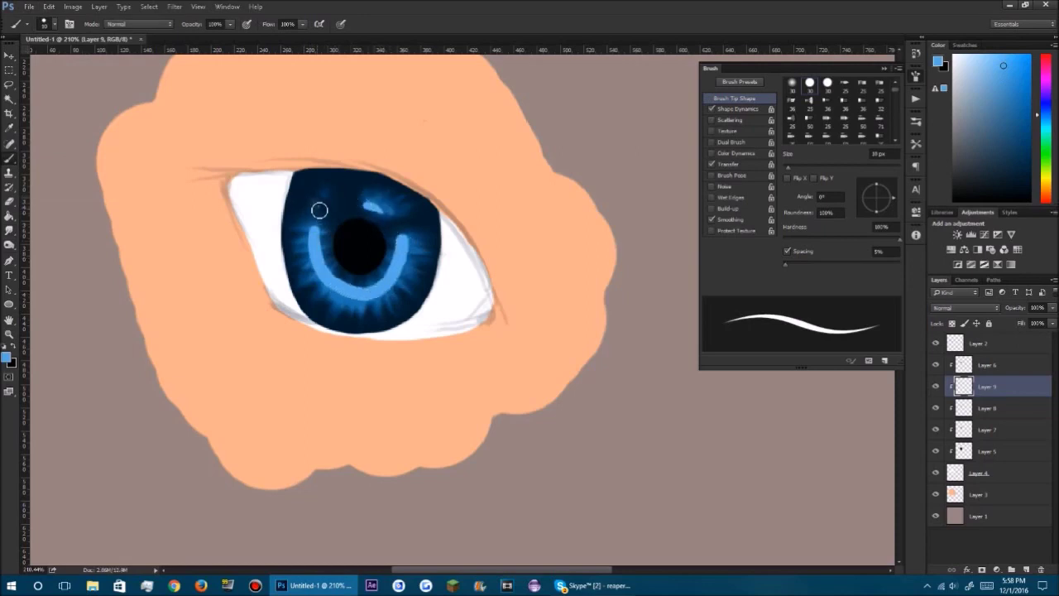
Step: Smudge the bright blue band, short stroke and dot into fine radiating streaks, using a smaller tip for the details
left_click(8, 232)
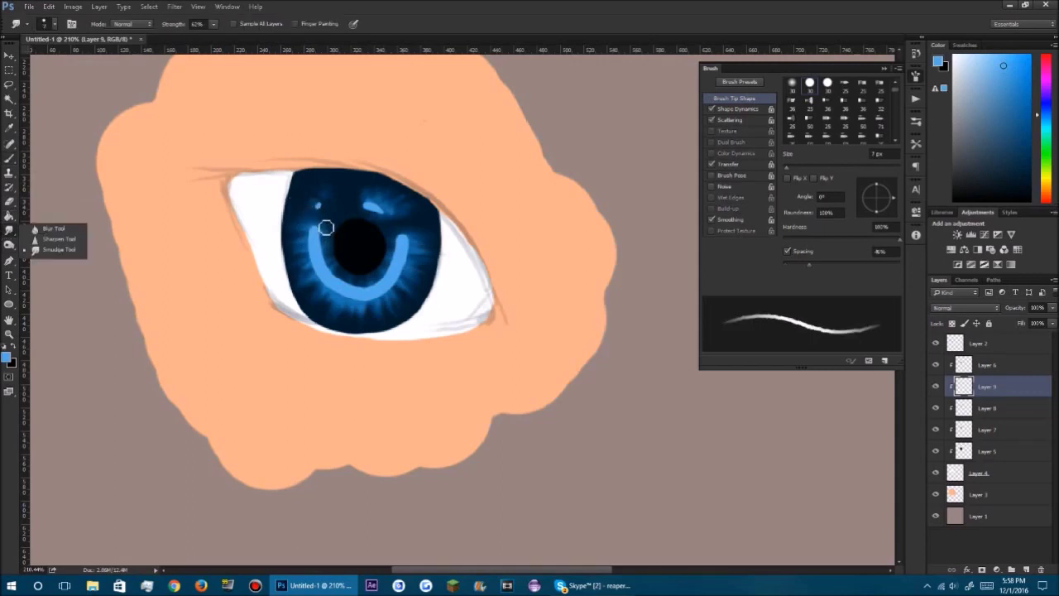
mouse_move(325, 231)
left_mouse_down()
mouse_move(348, 266)
mouse_move(339, 282)
mouse_move(357, 281)
mouse_move(342, 319)
mouse_move(385, 252)
mouse_move(336, 303)
mouse_move(358, 299)
mouse_move(369, 279)
mouse_move(390, 304)
mouse_move(394, 278)
mouse_move(425, 280)
mouse_move(393, 254)
mouse_move(423, 246)
mouse_move(400, 241)
mouse_move(402, 269)
mouse_move(376, 280)
mouse_move(365, 273)
mouse_move(355, 320)
mouse_move(363, 284)
mouse_move(410, 286)
mouse_move(400, 293)
mouse_move(356, 258)
mouse_move(329, 305)
mouse_move(336, 258)
mouse_move(315, 269)
mouse_move(319, 241)
left_mouse_up()
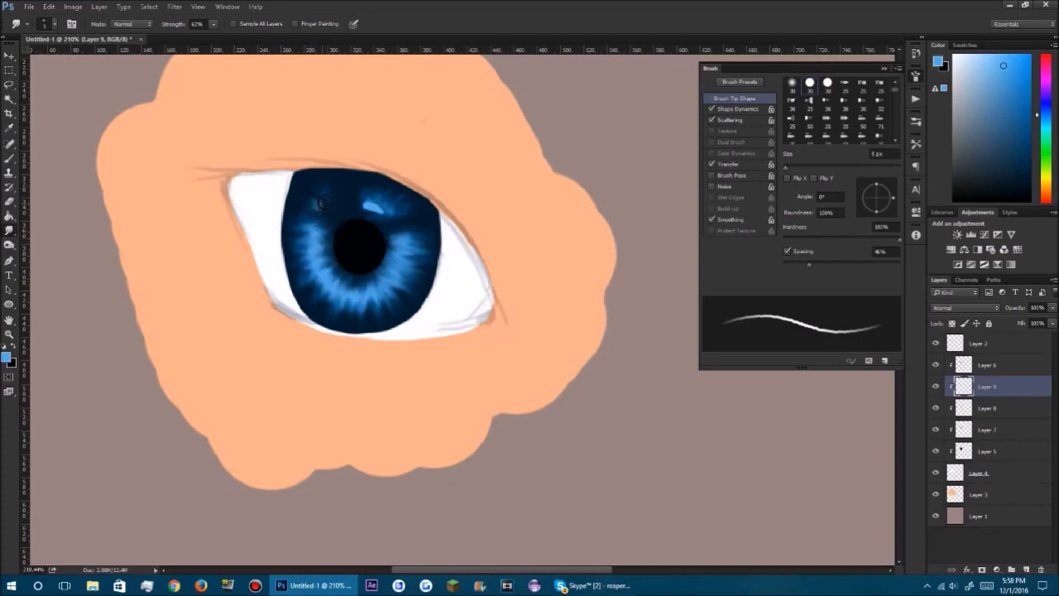
mouse_move(356, 165)
left_mouse_down()
mouse_move(358, 214)
mouse_move(373, 208)
mouse_move(385, 220)
mouse_move(412, 204)
mouse_move(360, 212)
mouse_move(368, 221)
mouse_move(373, 175)
left_mouse_up()
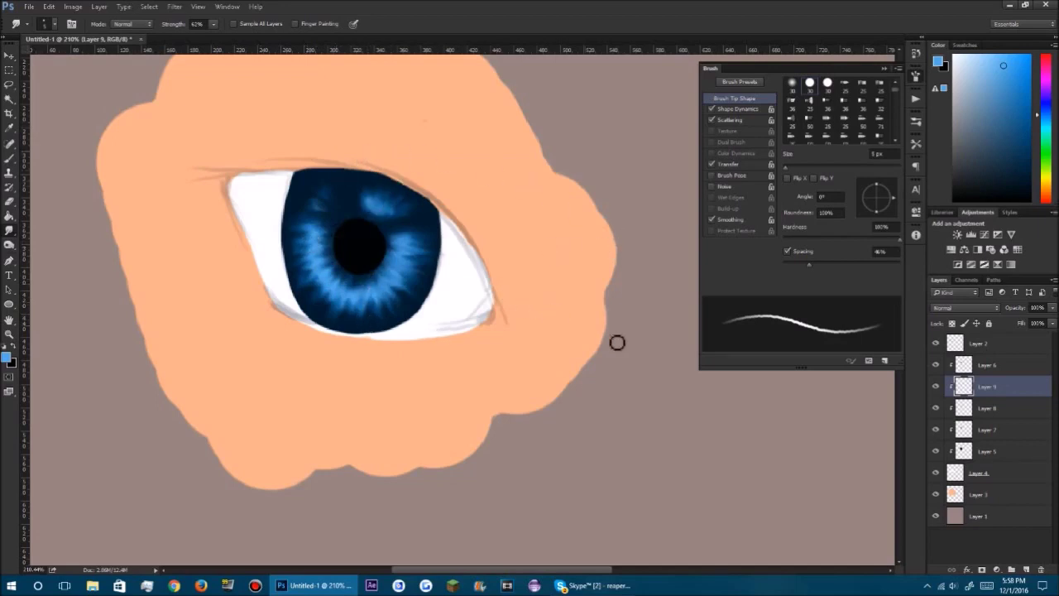
Step: Add a clipped layer above the bright blue streaks and brush short, darker blue strokes around the lower iris with a 7 px tip
left_click(1025, 571)
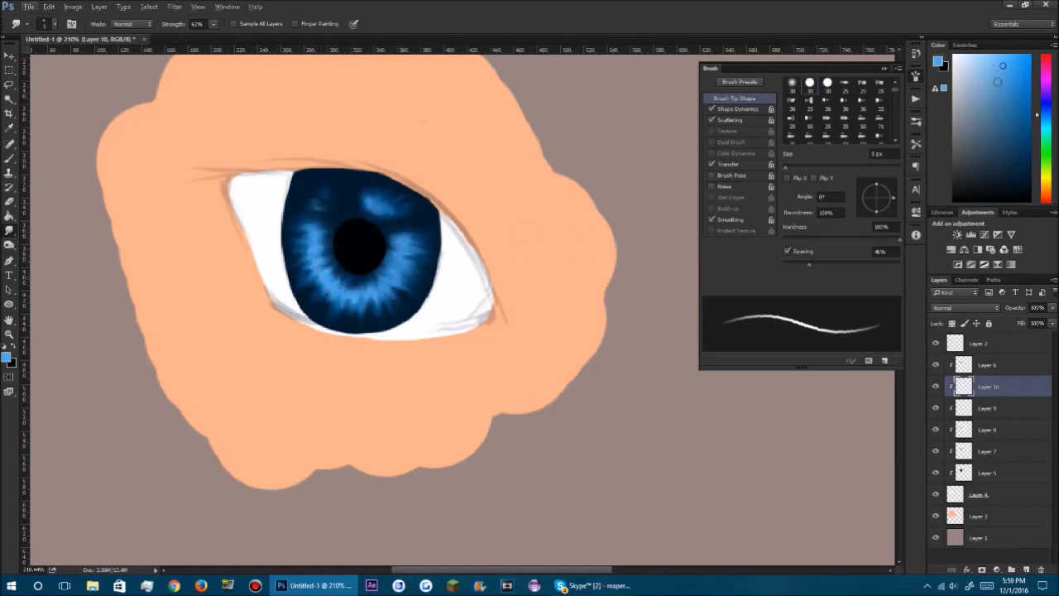
left_click(1008, 137)
left_click(9, 159)
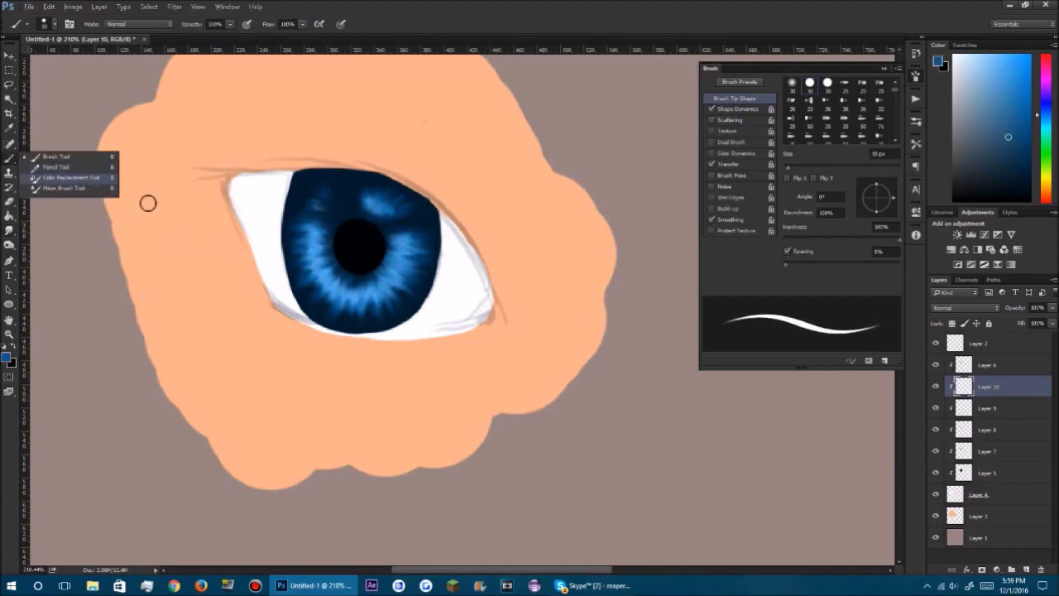
left_click(936, 386)
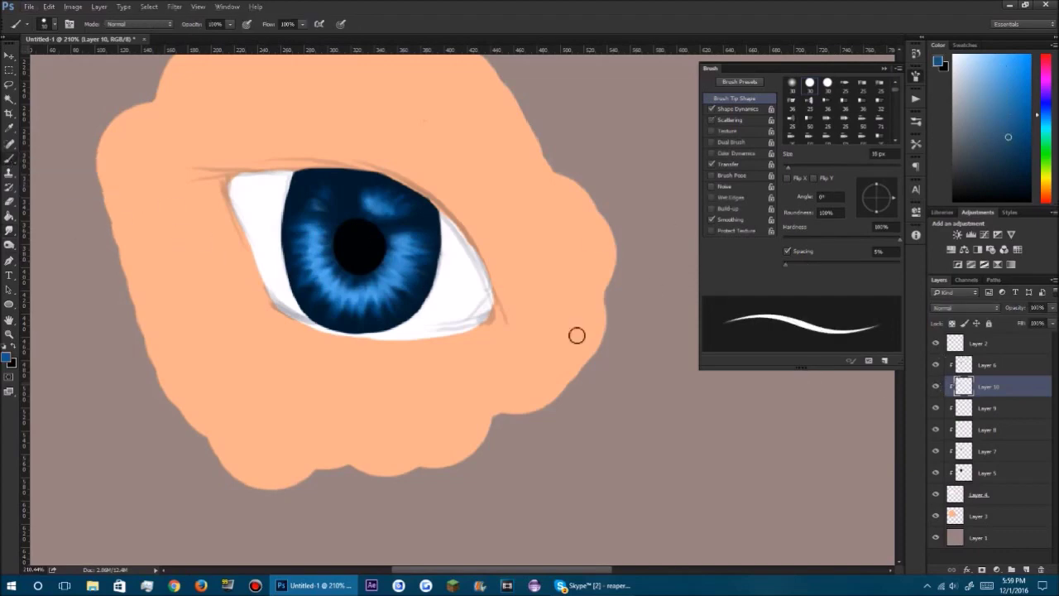
key("bracketleft")
key("bracketleft")
key("bracketleft")
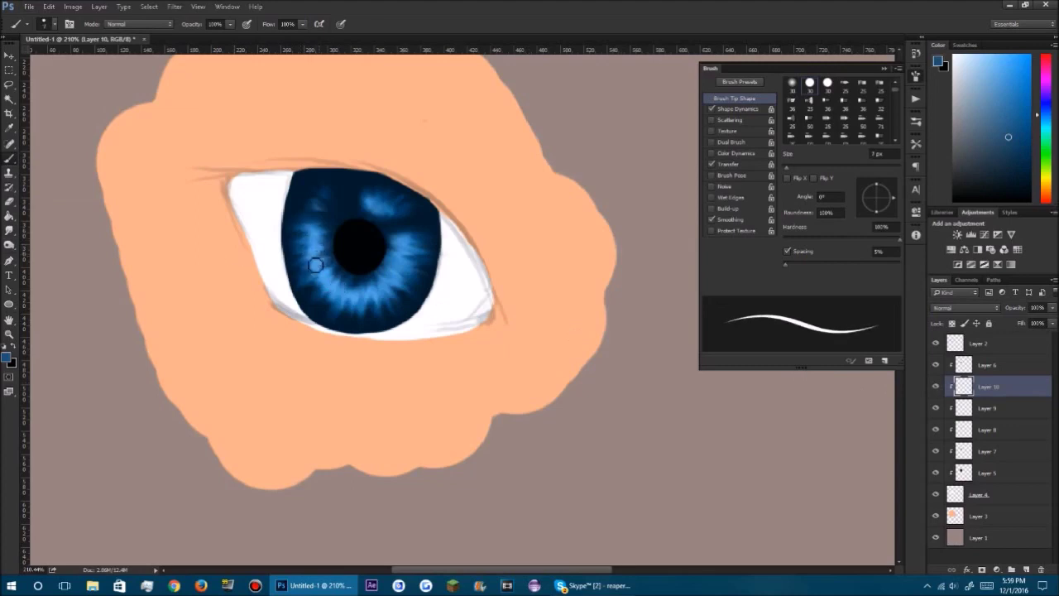
mouse_move(326, 261)
left_mouse_down()
mouse_move(320, 270)
mouse_move(335, 292)
left_mouse_up()
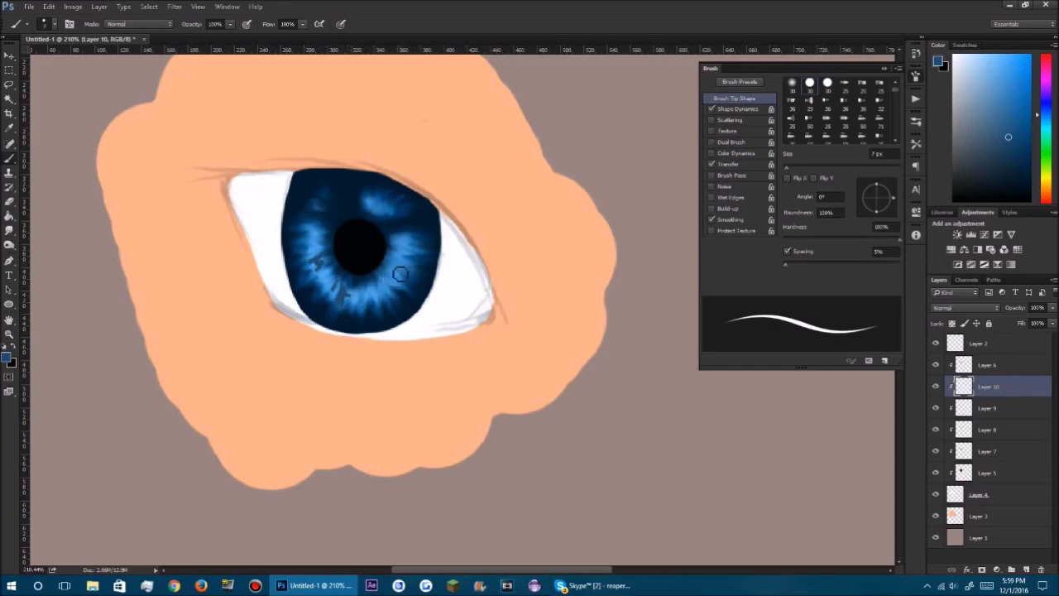
mouse_move(402, 270)
left_mouse_down()
mouse_move(393, 275)
mouse_move(406, 247)
left_mouse_up()
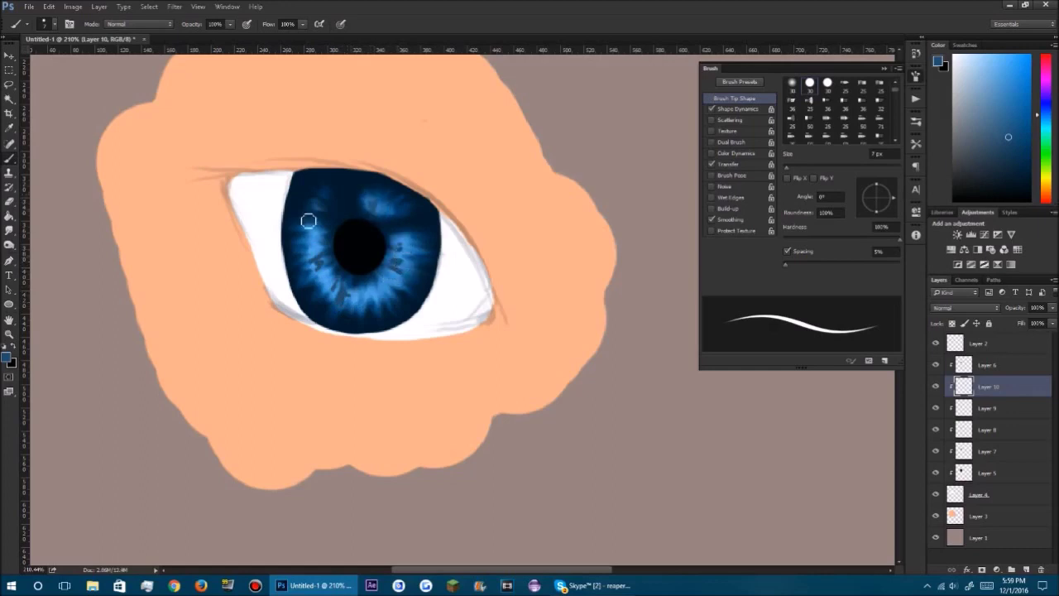
Step: Smudge the darker blue strokes into the surrounding radiating iris streaks
left_click(9, 233)
mouse_move(332, 261)
left_mouse_down()
mouse_move(346, 291)
mouse_move(336, 288)
mouse_move(350, 282)
mouse_move(350, 310)
mouse_move(372, 298)
left_mouse_up()
mouse_move(404, 254)
left_mouse_down()
mouse_move(405, 279)
mouse_move(397, 246)
mouse_move(412, 259)
left_mouse_up()
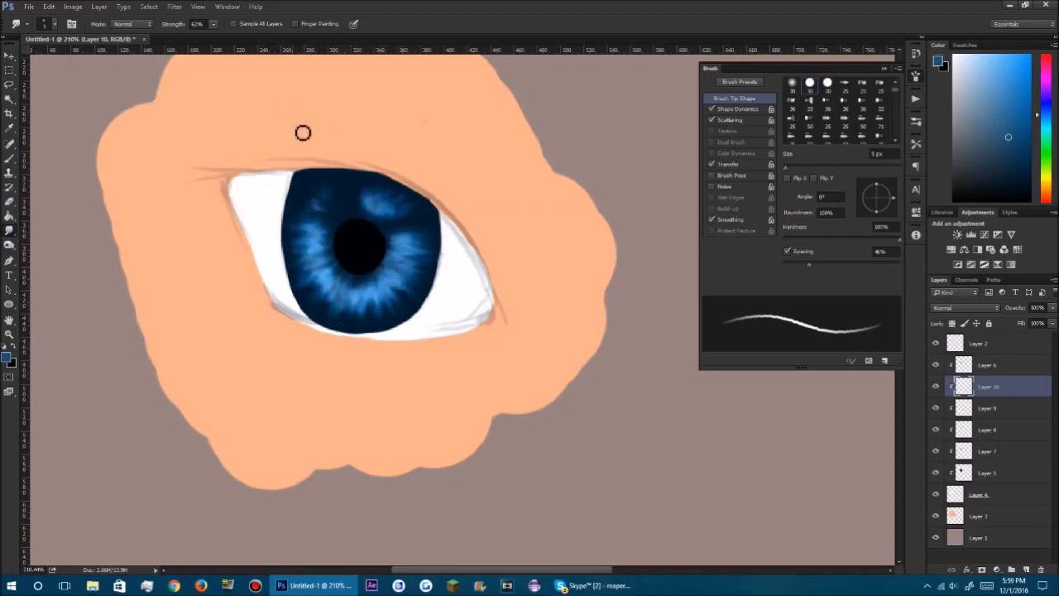
Step: Add another clipped layer and brush a thin, dark navy U-shaped line around the pupil with a 3 px tip
left_click(1027, 570)
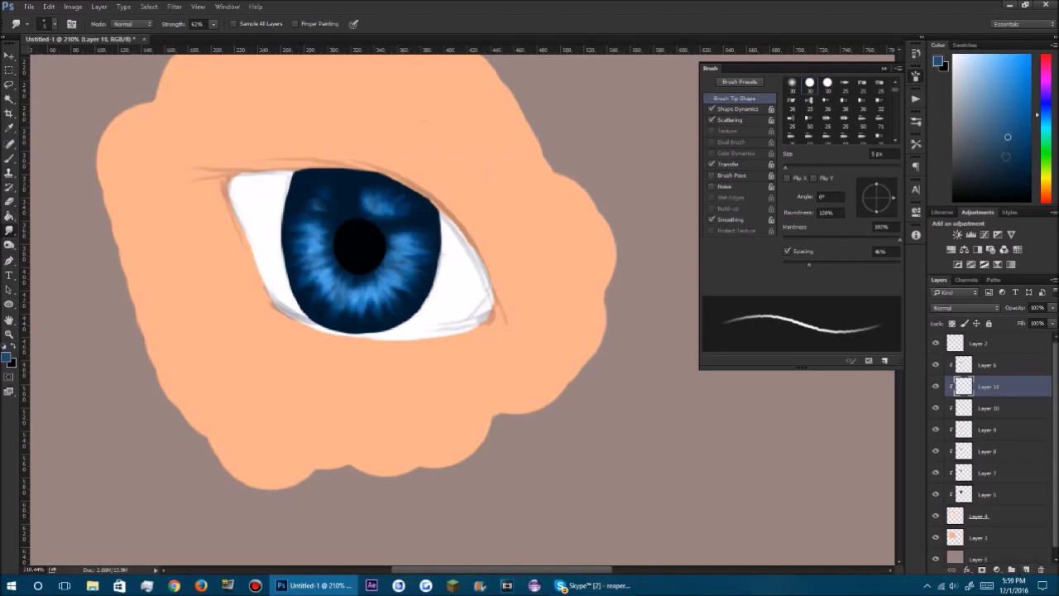
left_click(1018, 165)
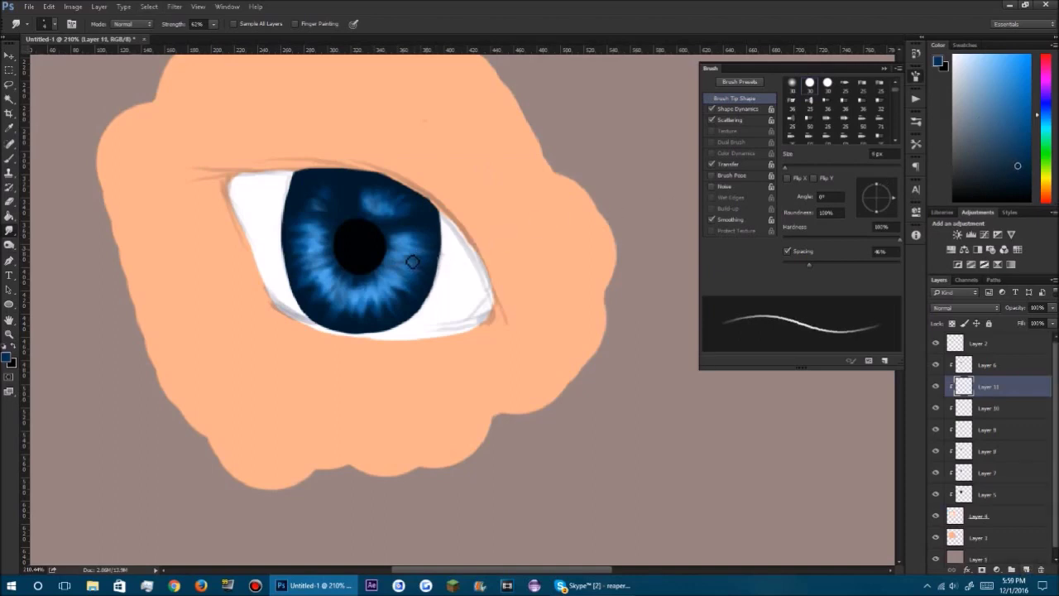
key("bracketleft")
key("bracketleft")
key("bracketleft")
key("bracketleft")
key("bracketright")
key("bracketright")
left_click(9, 158)
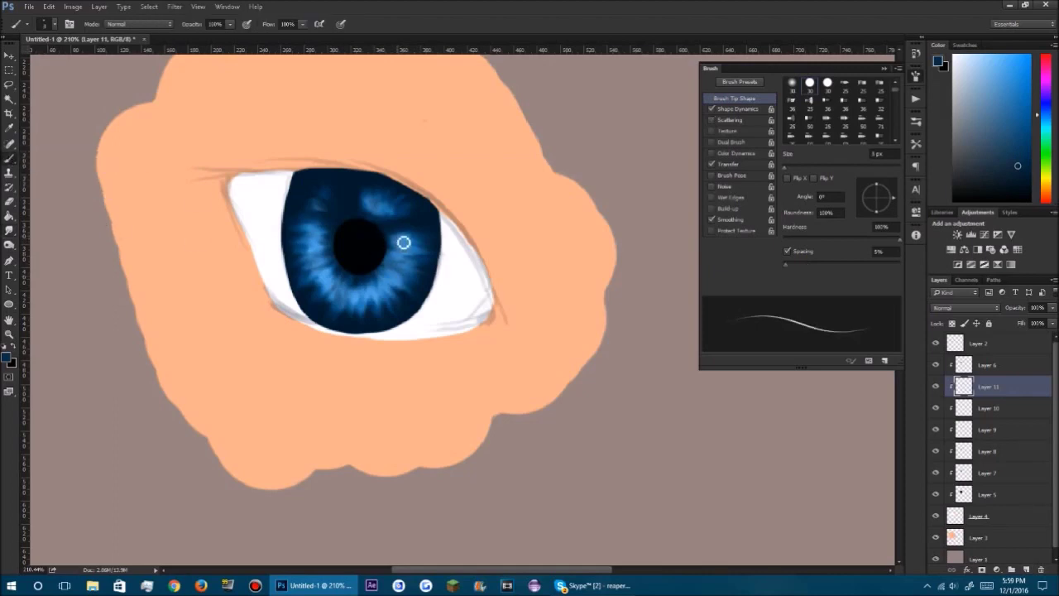
mouse_move(403, 242)
left_mouse_down()
mouse_move(391, 283)
mouse_move(357, 295)
mouse_move(339, 287)
mouse_move(315, 227)
left_mouse_up()
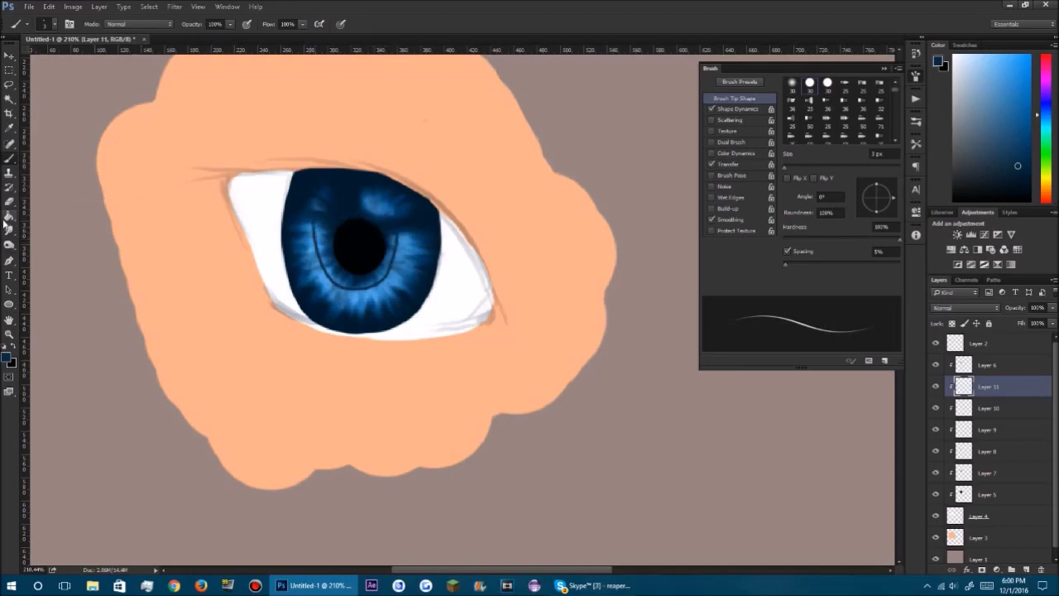
Step: Smudge the navy U-shaped line into fine radiating streaks with a 4 px tip
left_click_drag(9, 234, 82, 257)
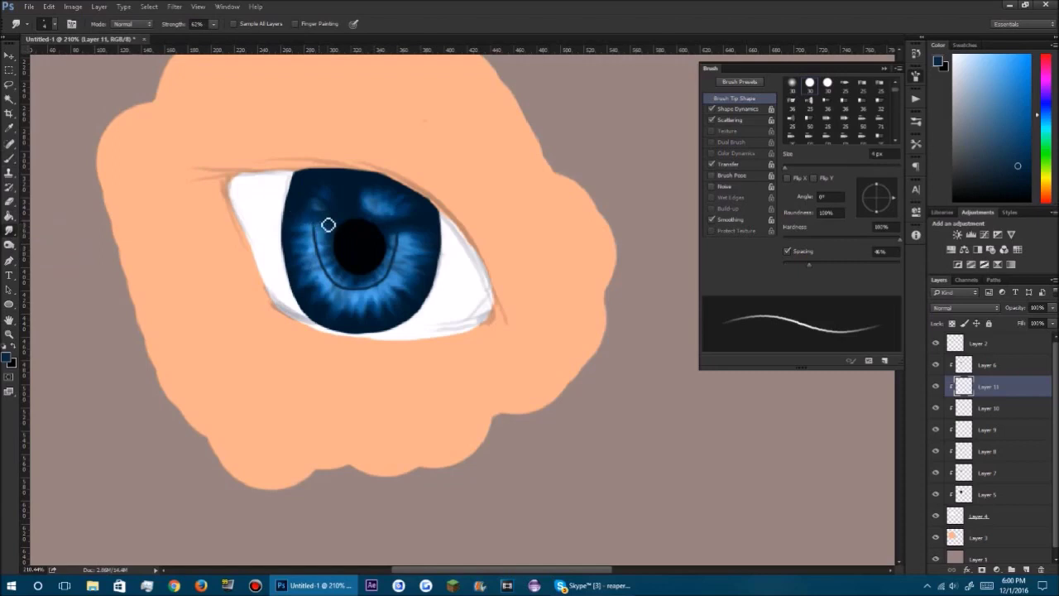
mouse_move(315, 236)
left_mouse_down()
mouse_move(334, 279)
mouse_move(330, 293)
mouse_move(355, 302)
mouse_move(371, 288)
mouse_move(389, 298)
mouse_move(388, 271)
mouse_move(404, 272)
mouse_move(396, 247)
left_mouse_up()
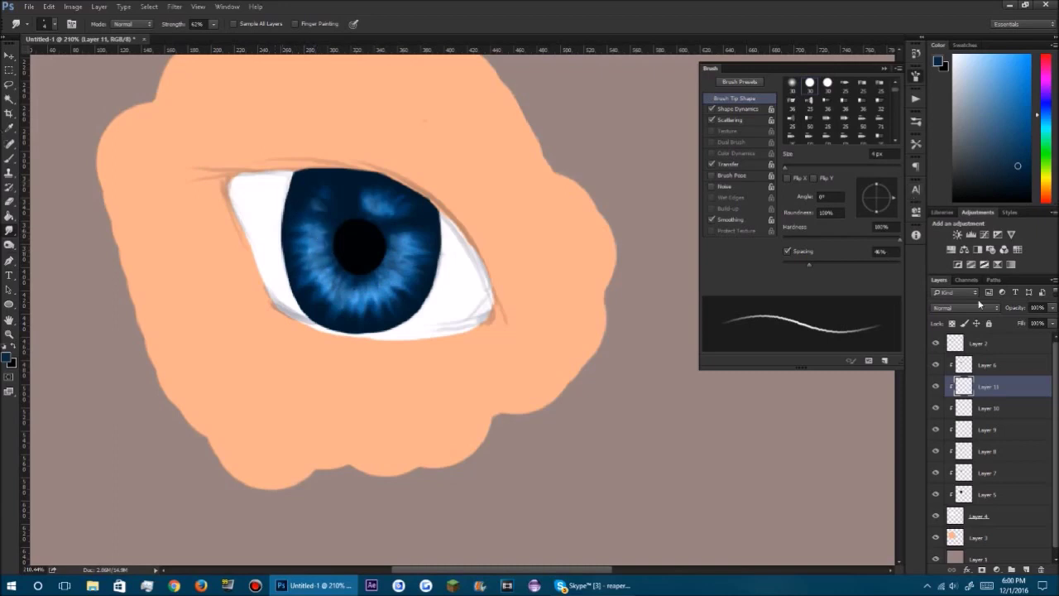
left_click(981, 308)
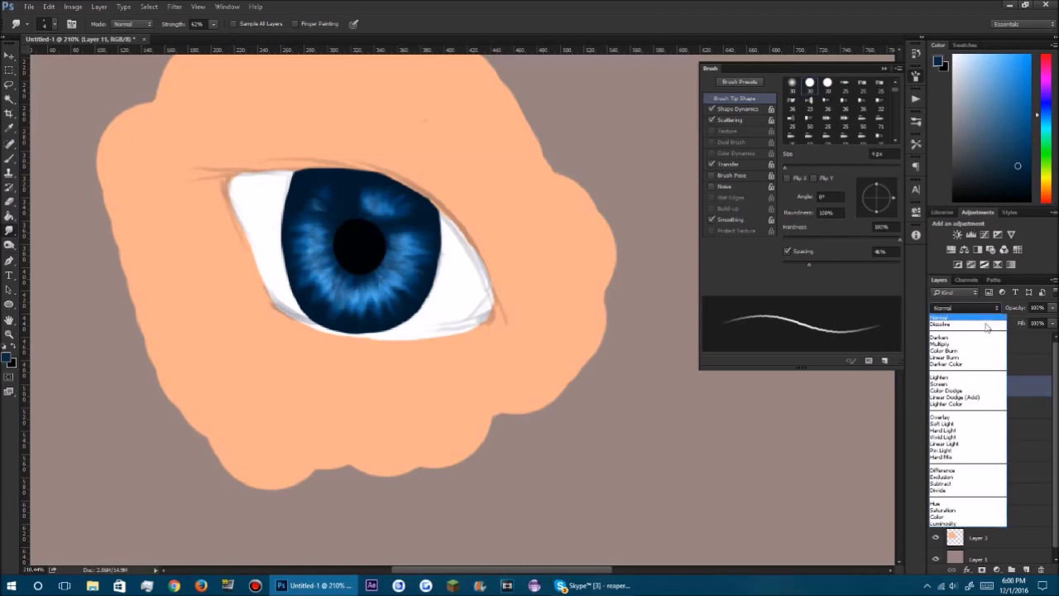
left_click(1027, 392)
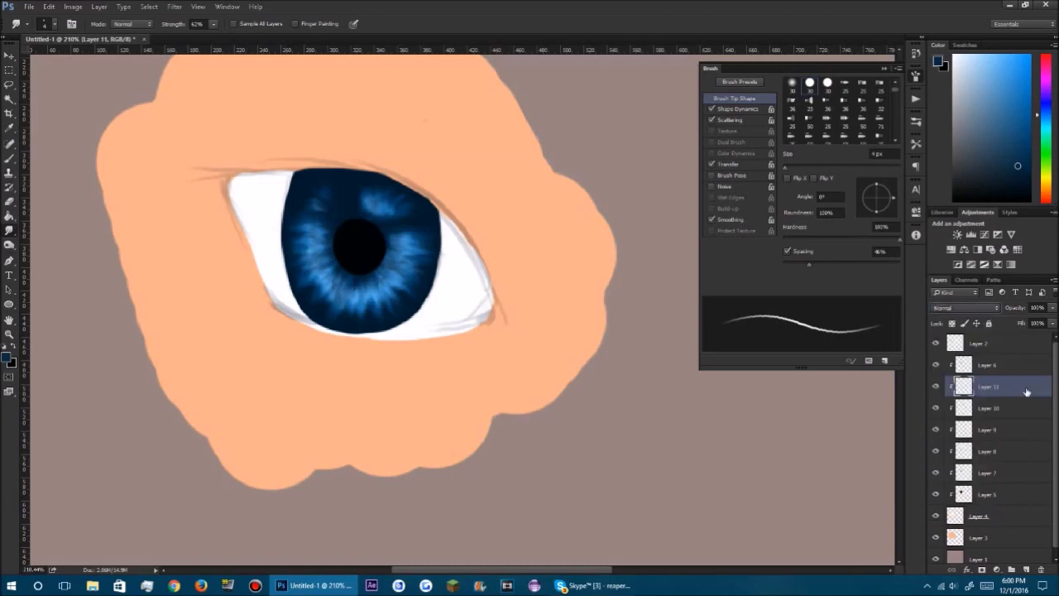
Step: Hide the sketch line layer and set the navy streak layer's blend mode to Multiply
left_click(936, 346)
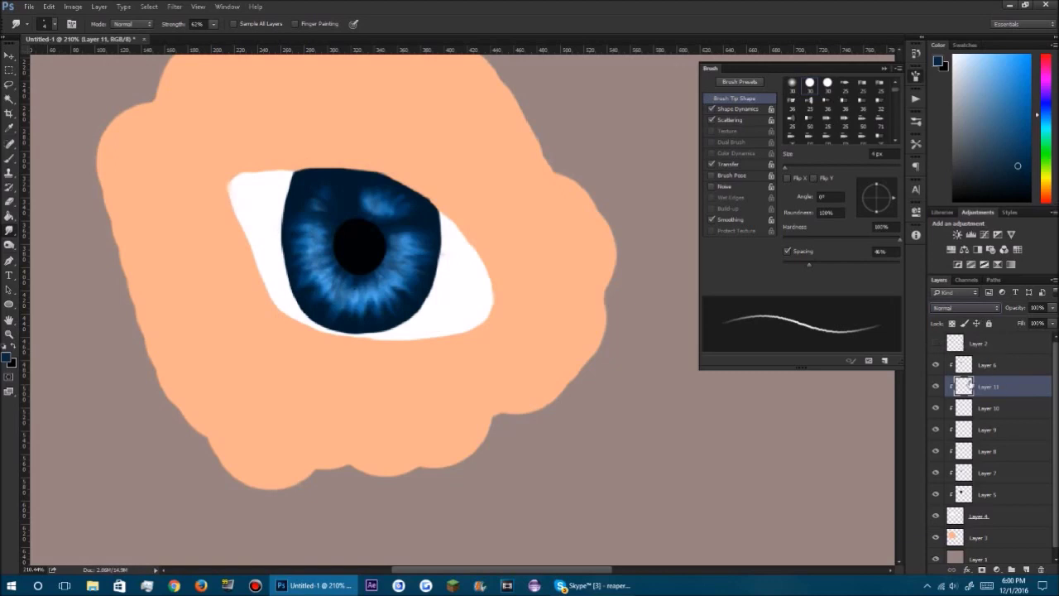
left_click(936, 387)
left_click(936, 386)
left_click(986, 308)
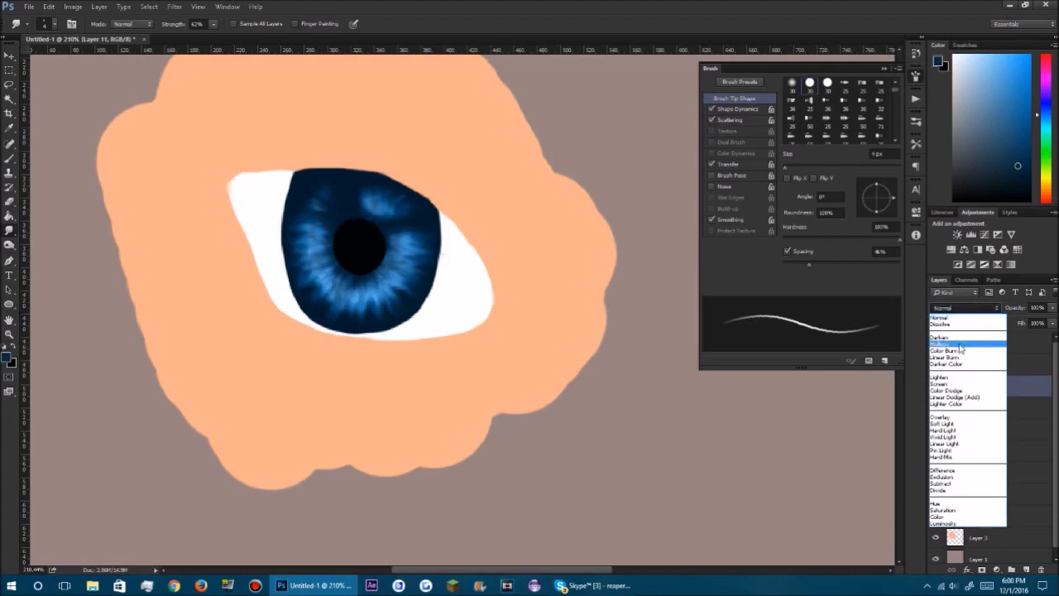
left_click(962, 345)
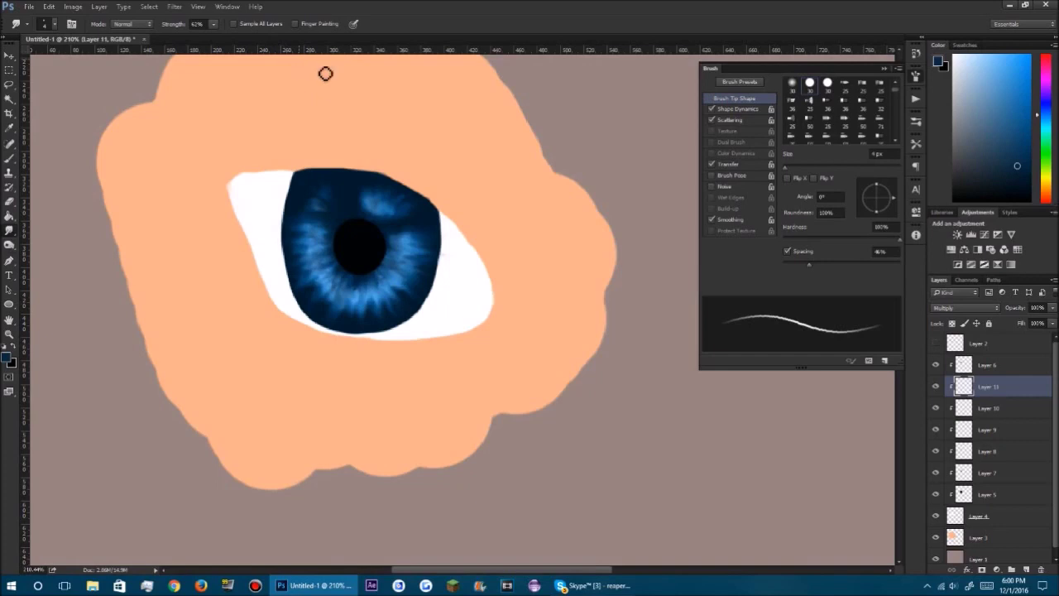
Step: Smudge the pupil's edge on Layer 6 outward into soft black spikes reaching into the blue iris
left_click(937, 369)
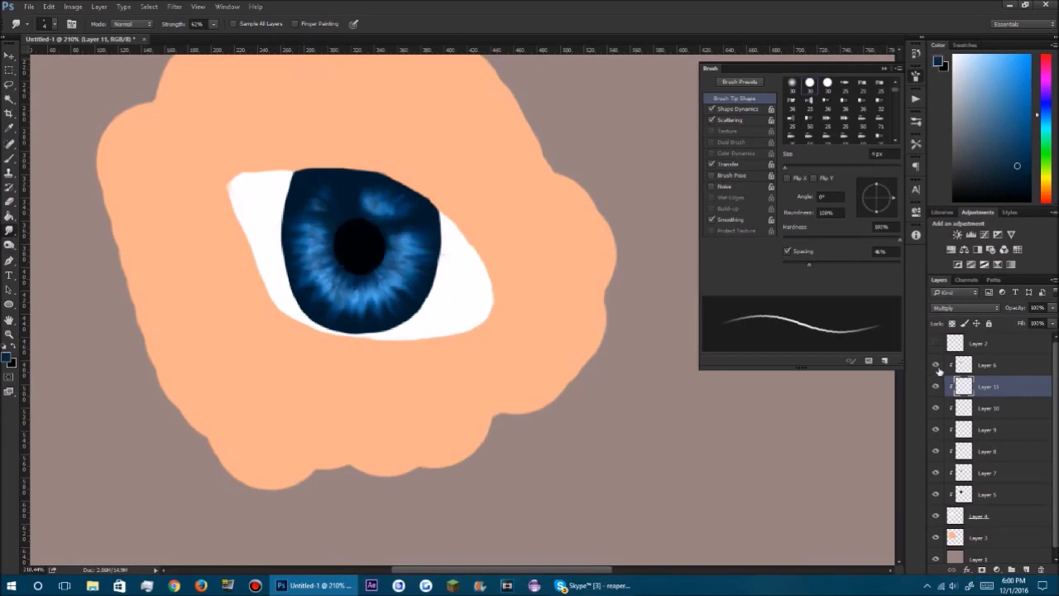
left_click(993, 372)
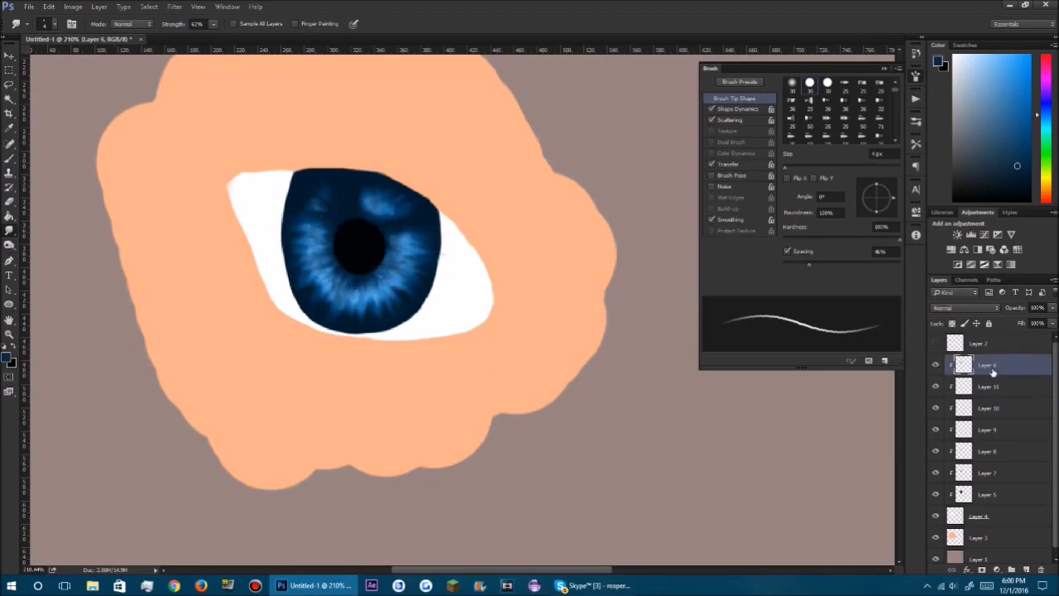
left_click(10, 163)
left_click(9, 231)
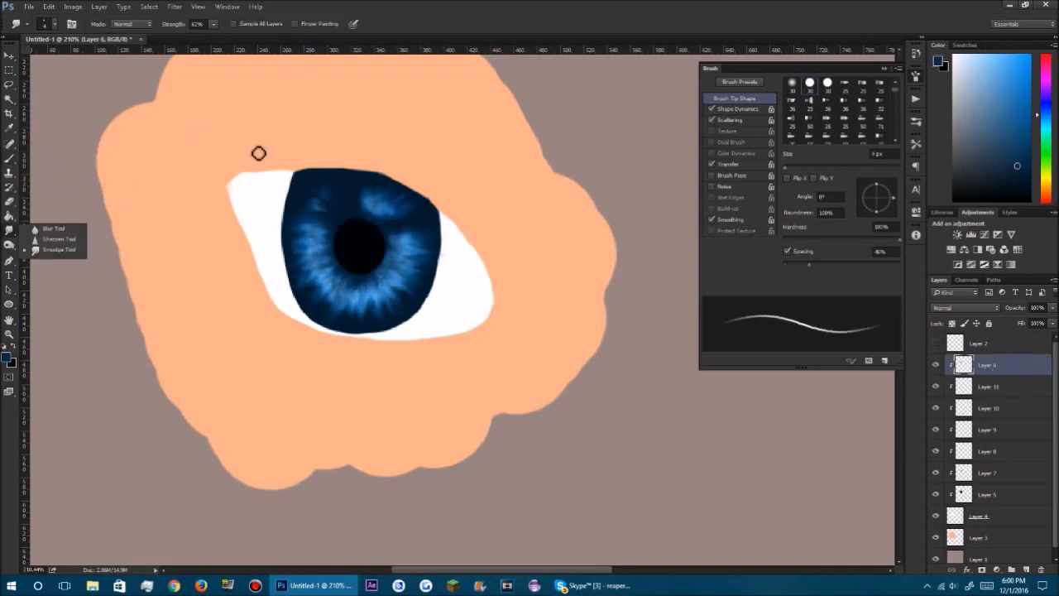
left_click_drag(372, 274, 369, 279)
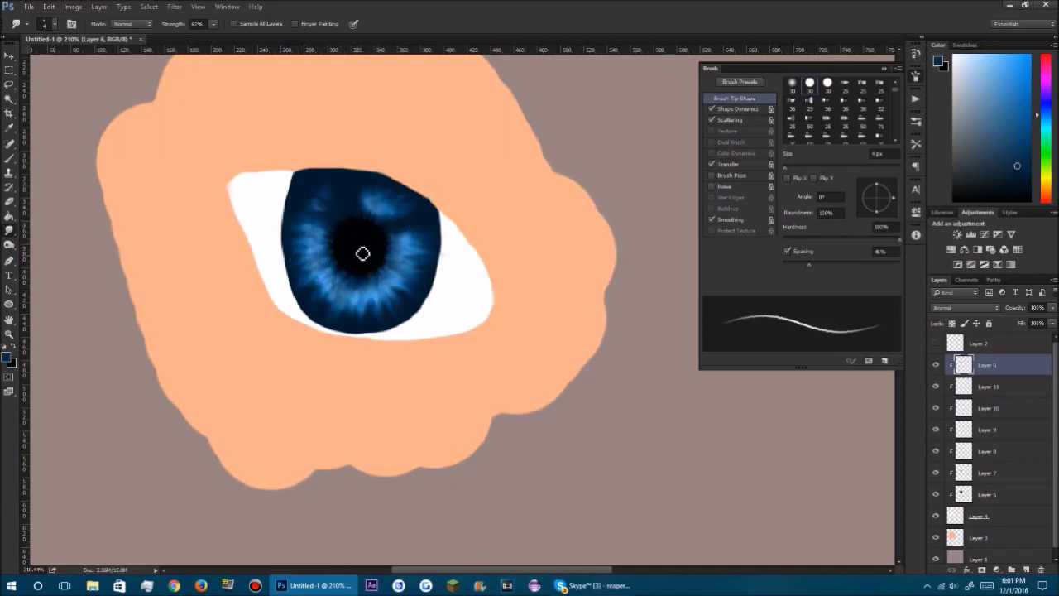
left_click_drag(361, 253, 362, 319)
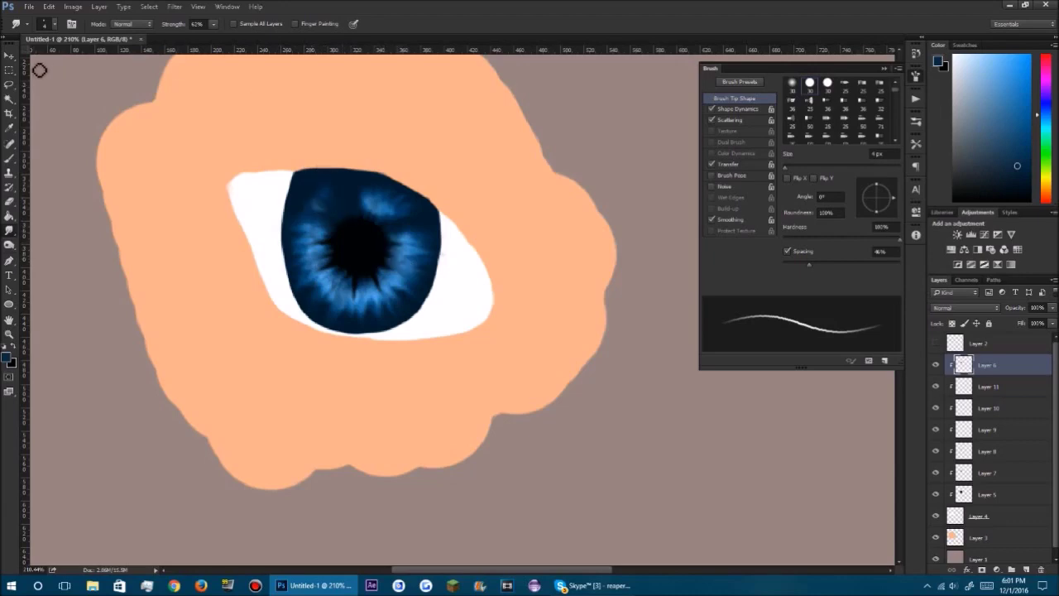
Step: Add a clipped layer above the pupil layer and brush thin, light blue radiating streaks across the lower iris with a 3 px tip
scroll(153, 234, "down", 3)
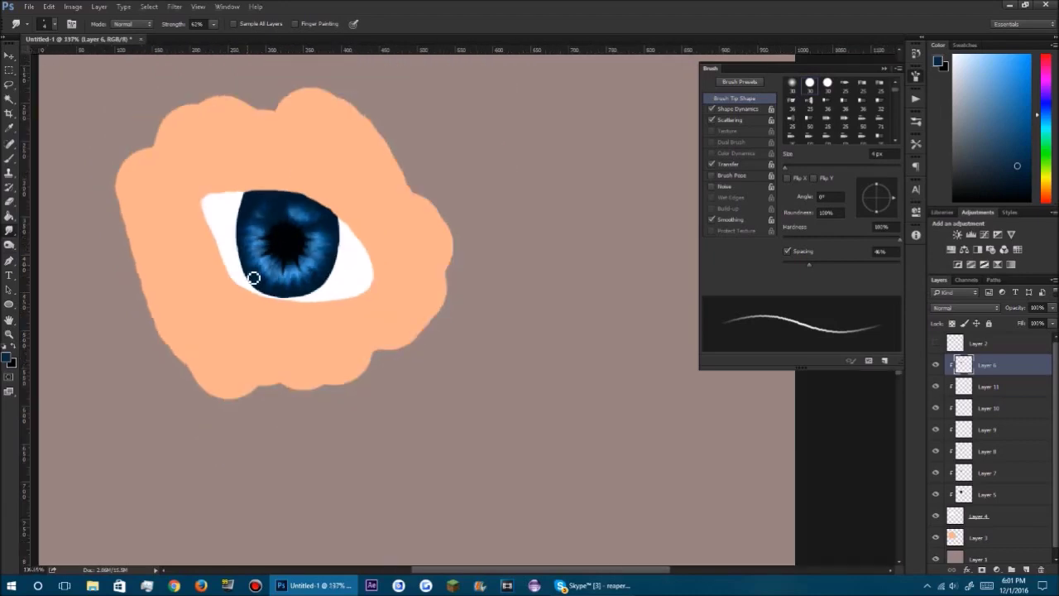
scroll(251, 273, "up", 3)
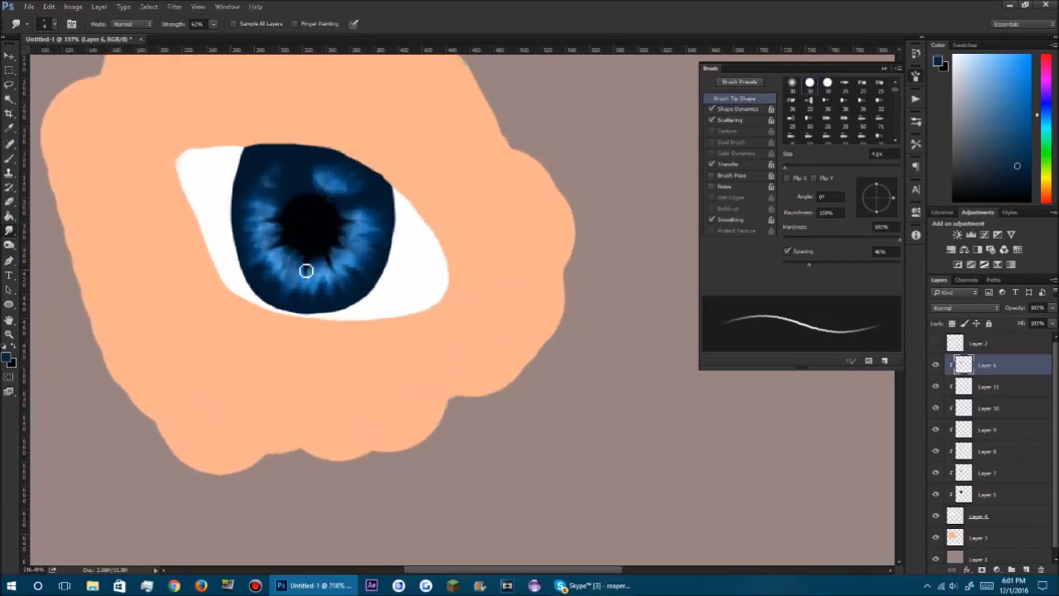
left_click(1027, 570)
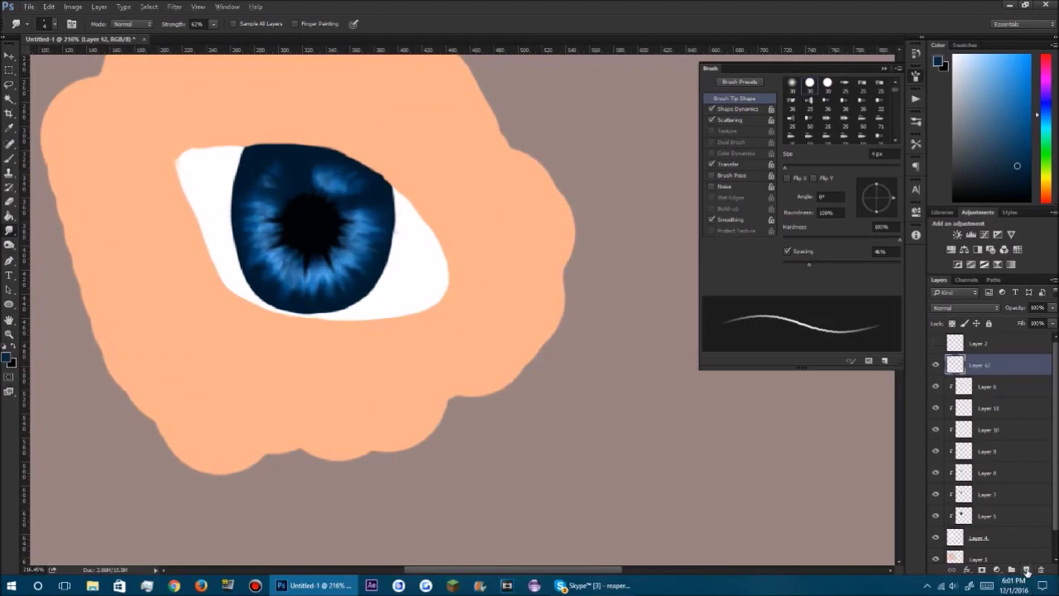
left_click(990, 377, "alt")
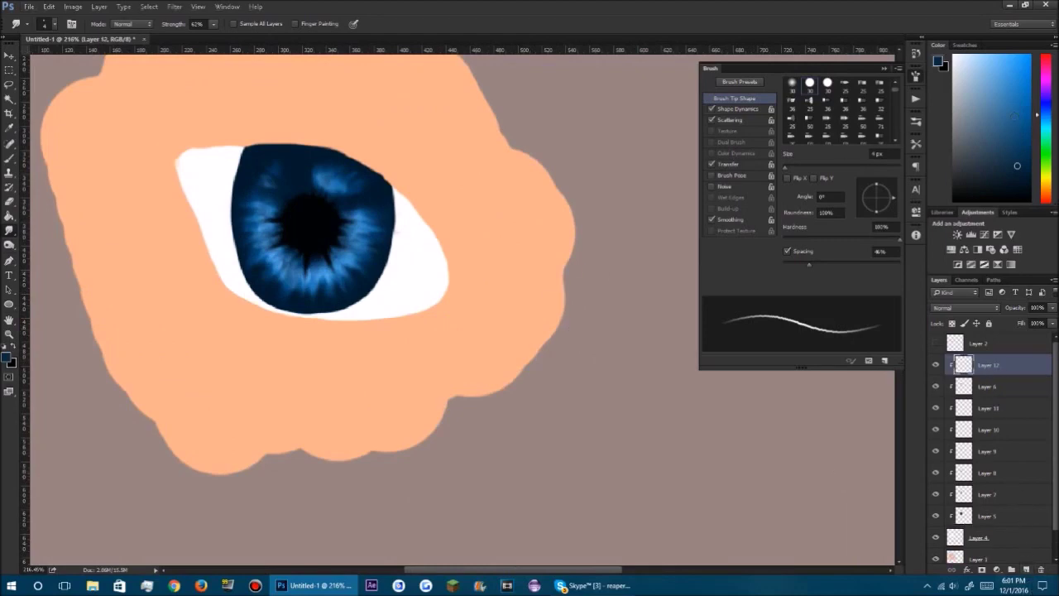
left_click(992, 58)
left_click(9, 158)
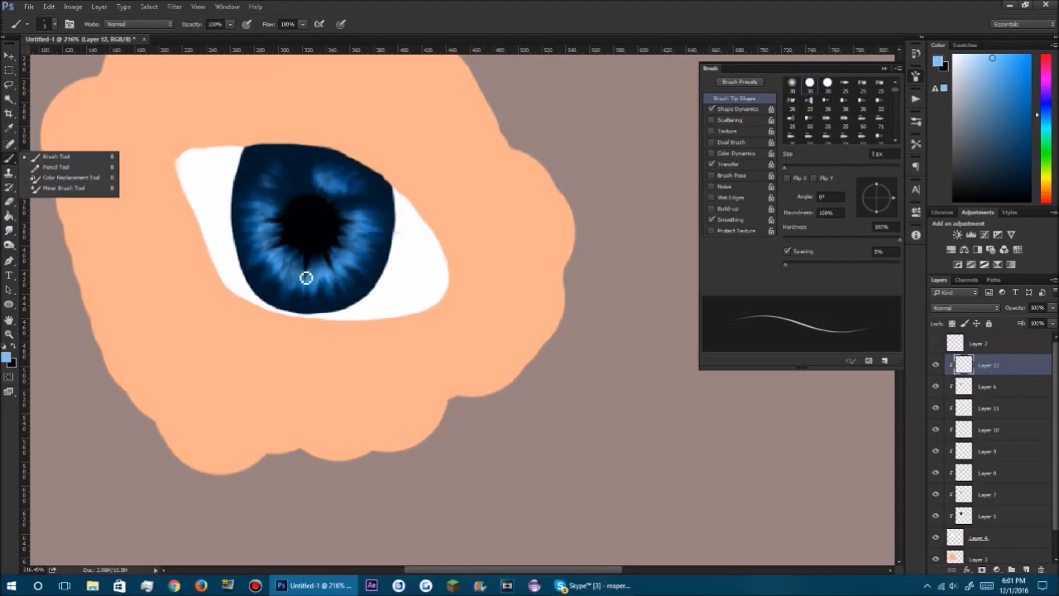
left_click_drag(305, 270, 296, 299)
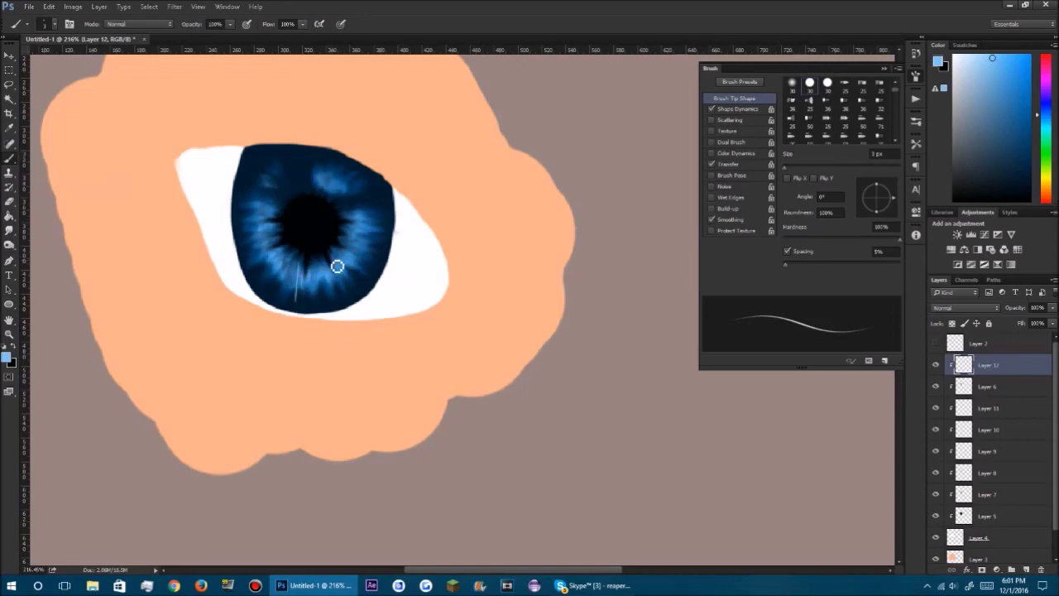
left_click_drag(334, 259, 346, 289)
Step: Brush short, paler blue highlights near both side edges of the iris, enlarging the tip to 4 px and 5 px
left_click(981, 57)
key("]")
left_click_drag(248, 232, 257, 253)
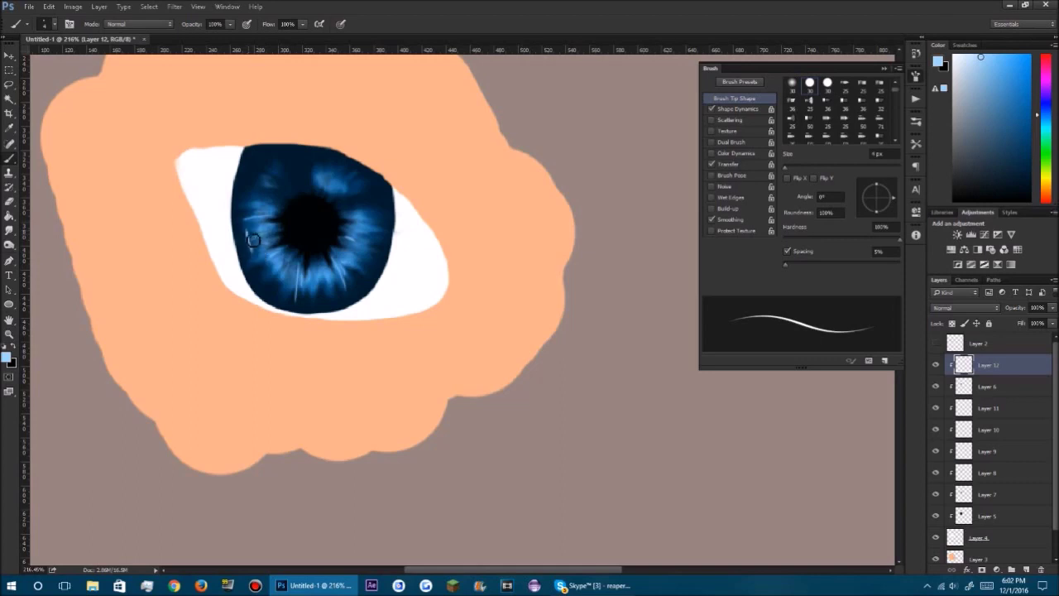
key("]")
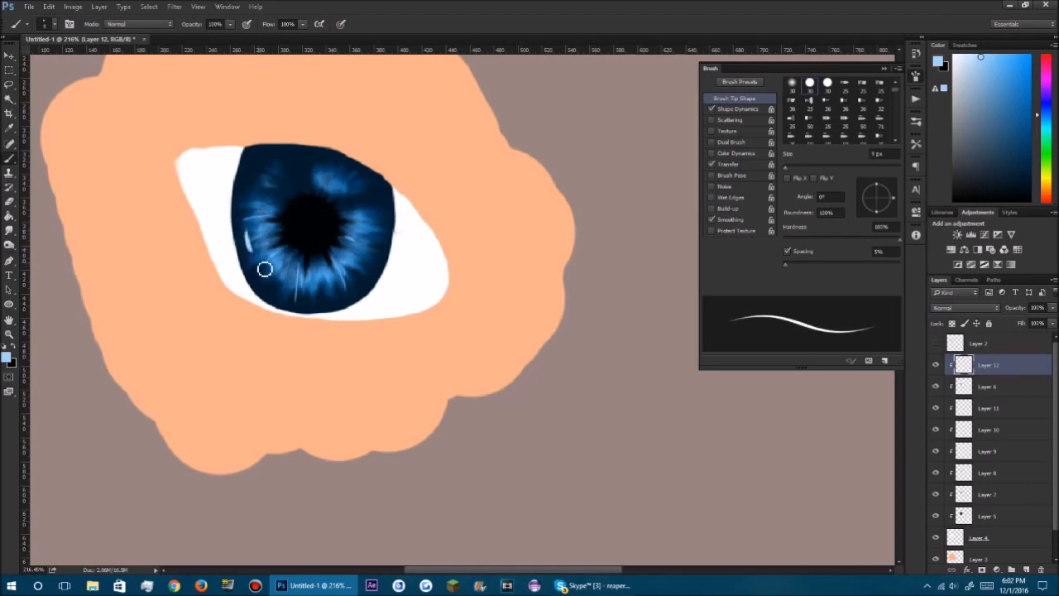
left_click_drag(370, 226, 374, 239)
Step: Choose a paler blue and add a new layer clipped above the iris highlight layer
left_click(964, 56)
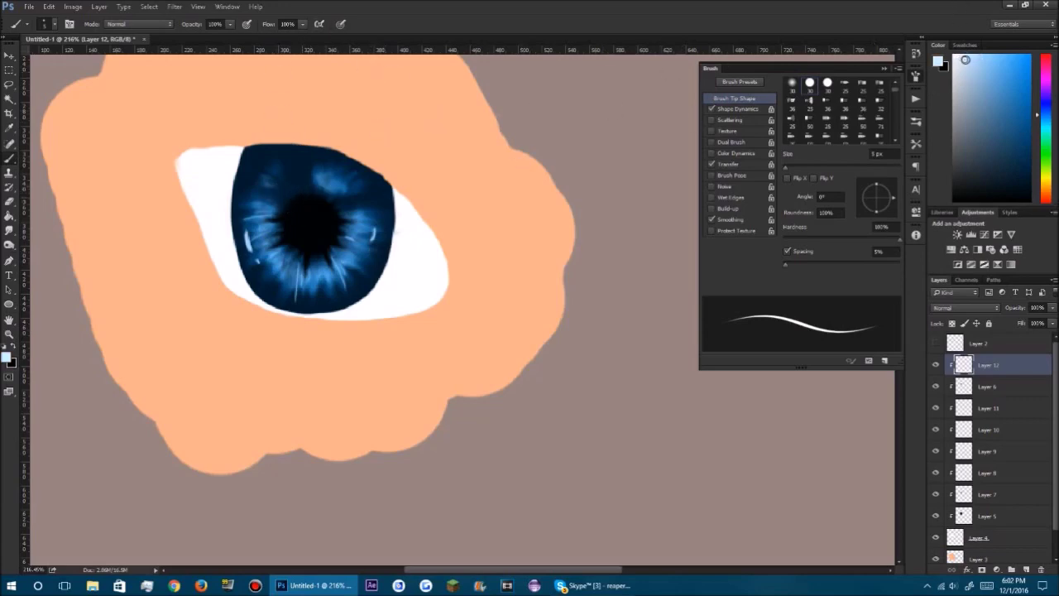
left_click(1026, 570)
left_click(992, 374, "alt")
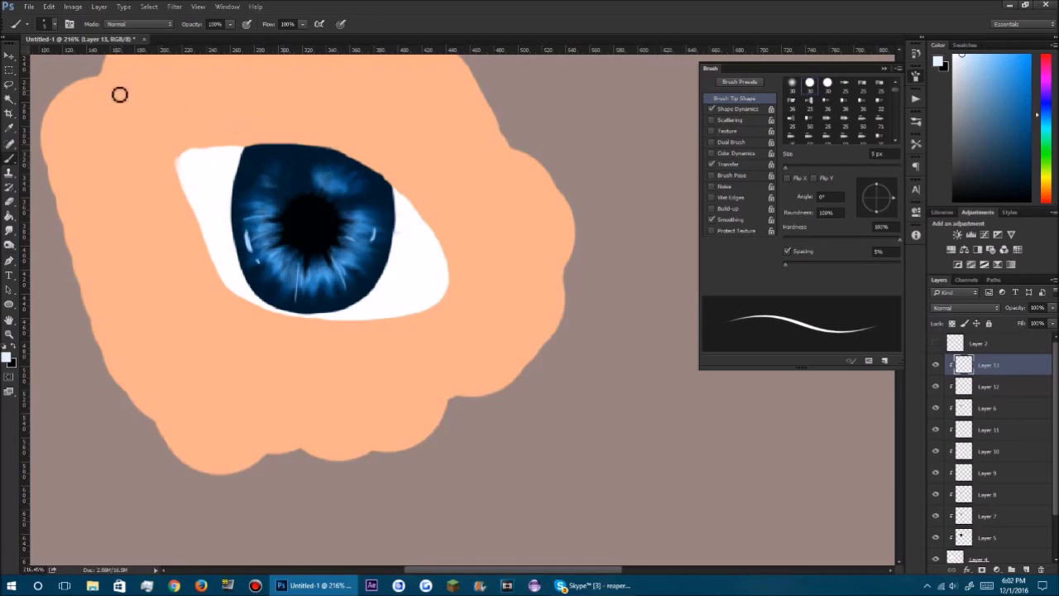
left_click_drag(249, 154, 267, 171)
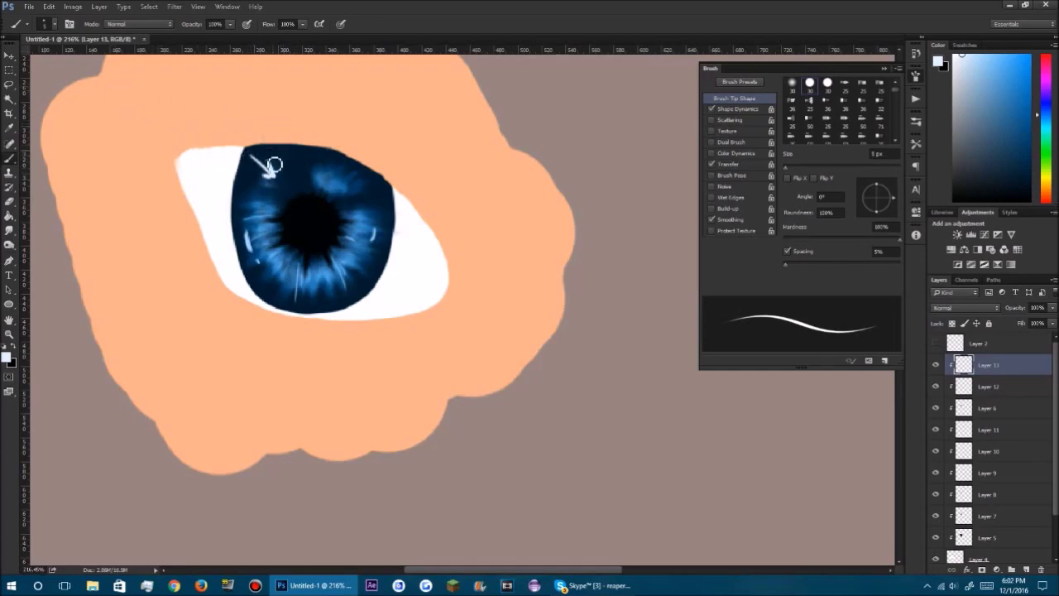
key("ctrl+z")
mouse_move(288, 158)
left_mouse_down()
mouse_move(258, 195)
mouse_move(263, 153)
left_mouse_up()
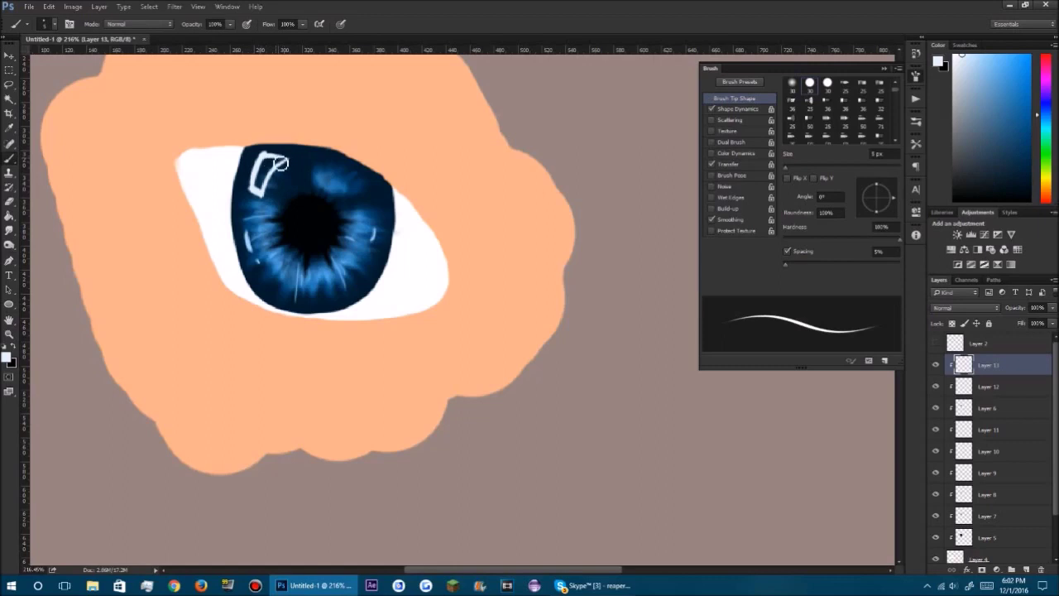
key("ctrl+z")
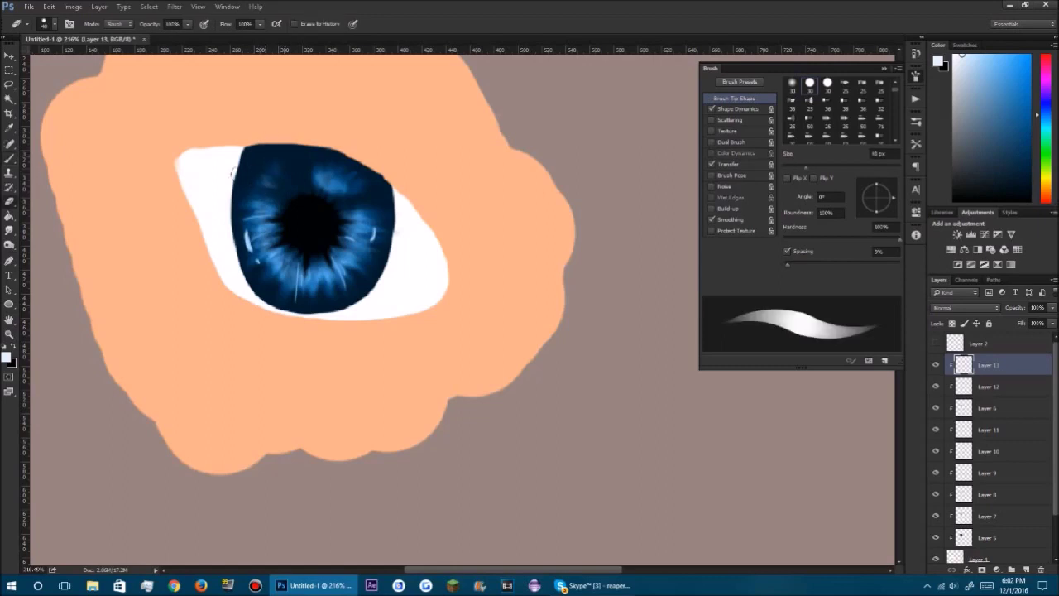
Step: Paint a near-white oval reflection in the iris's upper-left area, trimmed with the Eraser, plus a small dot and highlights inside the pupil
mouse_move(287, 155)
left_mouse_down()
mouse_move(263, 202)
mouse_move(246, 192)
mouse_move(266, 148)
mouse_move(291, 159)
mouse_move(261, 166)
mouse_move(254, 187)
left_mouse_up()
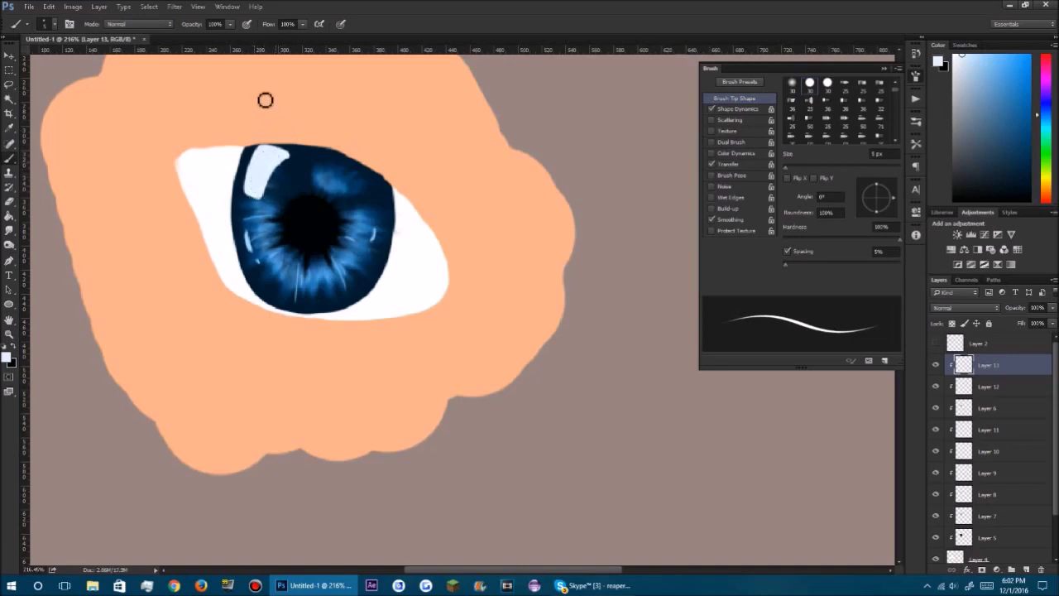
key("e")
mouse_move(285, 154)
left_mouse_down()
mouse_move(260, 161)
mouse_move(253, 193)
mouse_move(273, 166)
left_mouse_up()
key("b")
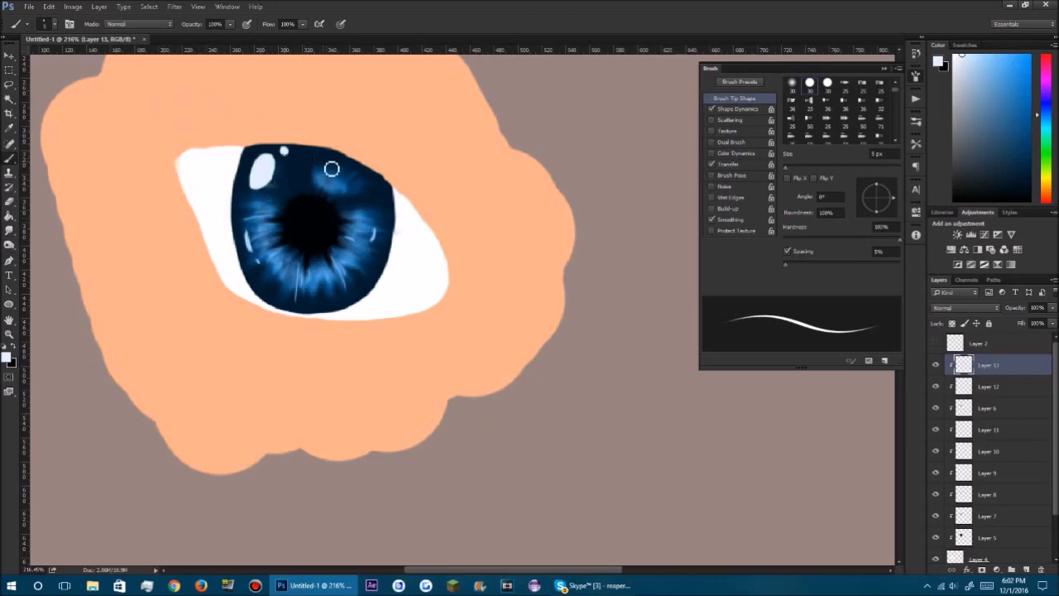
left_click(295, 210)
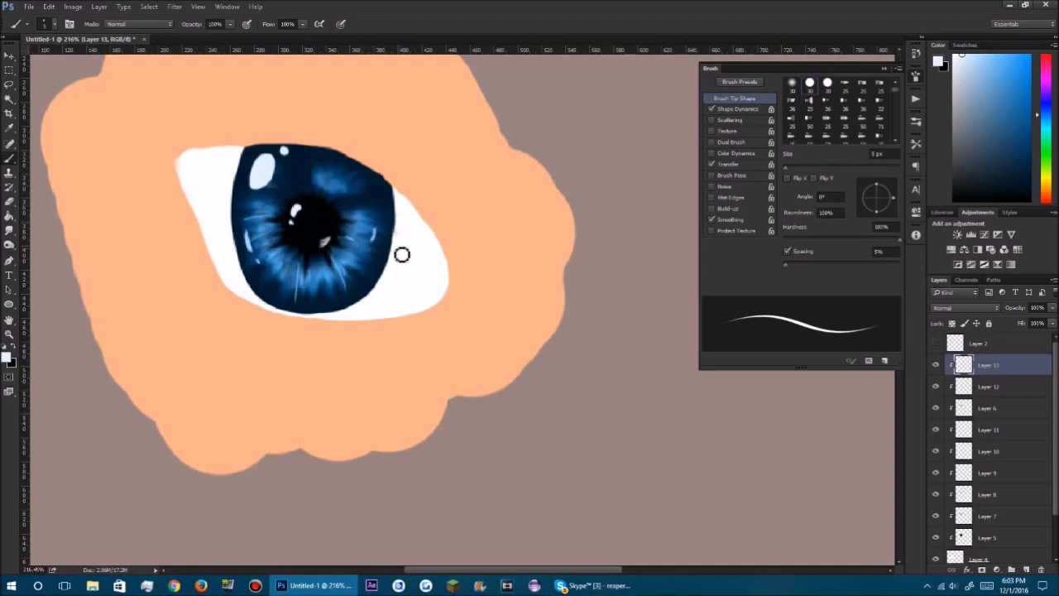
Step: Brush a thin, tapered horizontal light streak across each side edge of the iris, redoing strokes until both are clean
left_click_drag(360, 250, 394, 251)
key("ctrl+z")
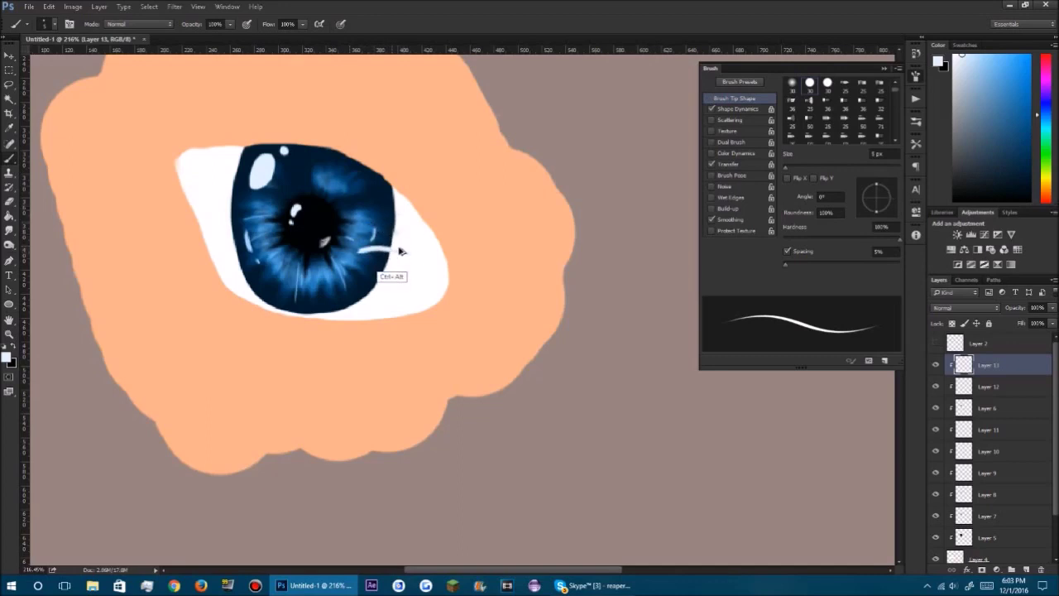
left_click_drag(354, 250, 410, 252)
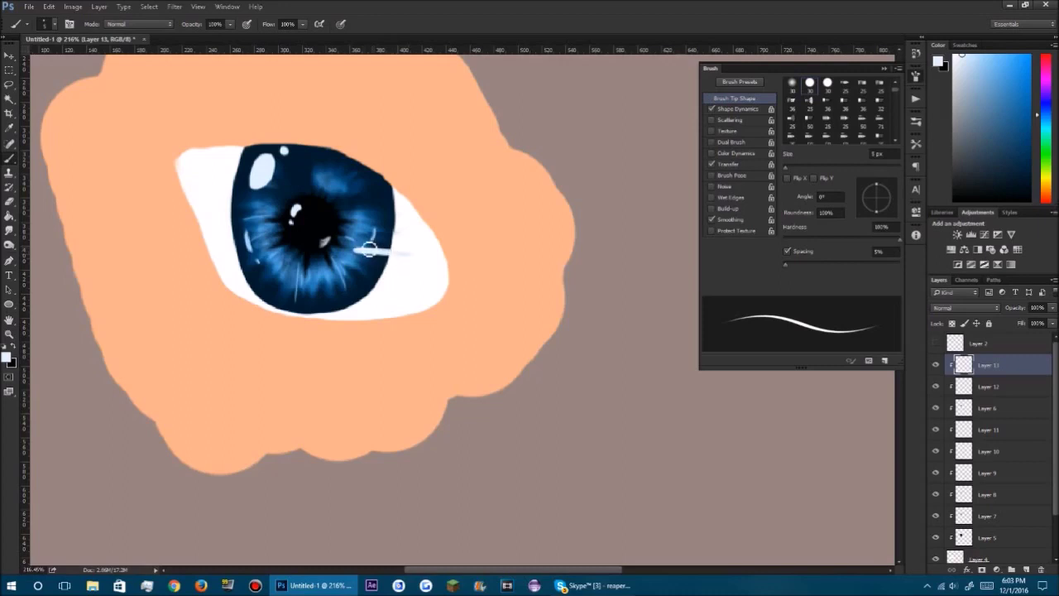
left_click_drag(260, 246, 212, 242)
key("ctrl+z")
key("ctrl+z")
left_click_drag(411, 251, 360, 253)
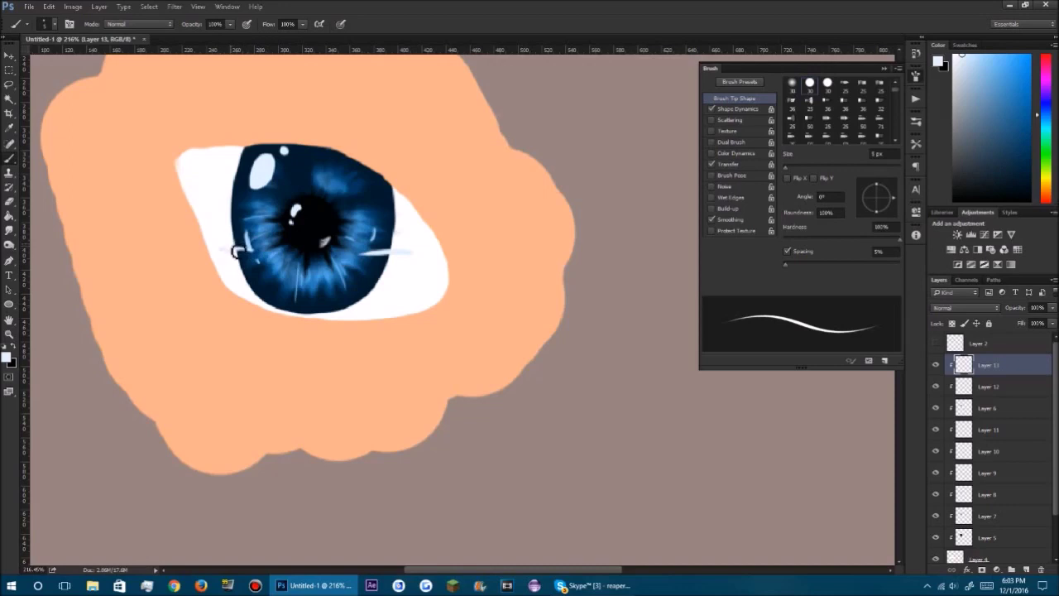
left_click_drag(266, 252, 219, 248)
key("ctrl+z")
key("ctrl+z")
Step: Dab small round highlights beneath the streaks on both sides of the iris and brighten the reflections with pure white
left_click(369, 267)
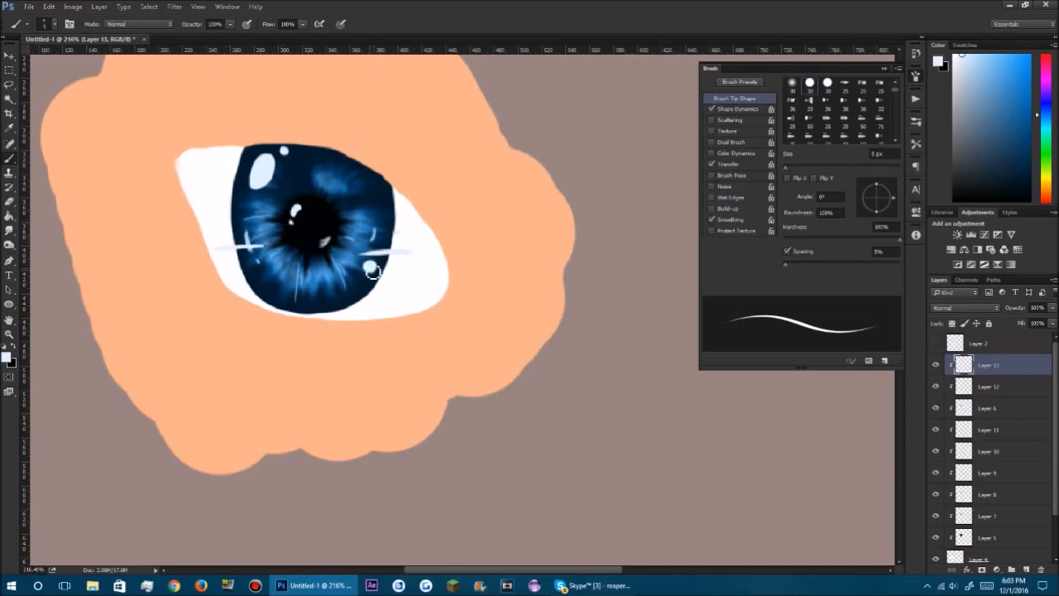
left_click(366, 281)
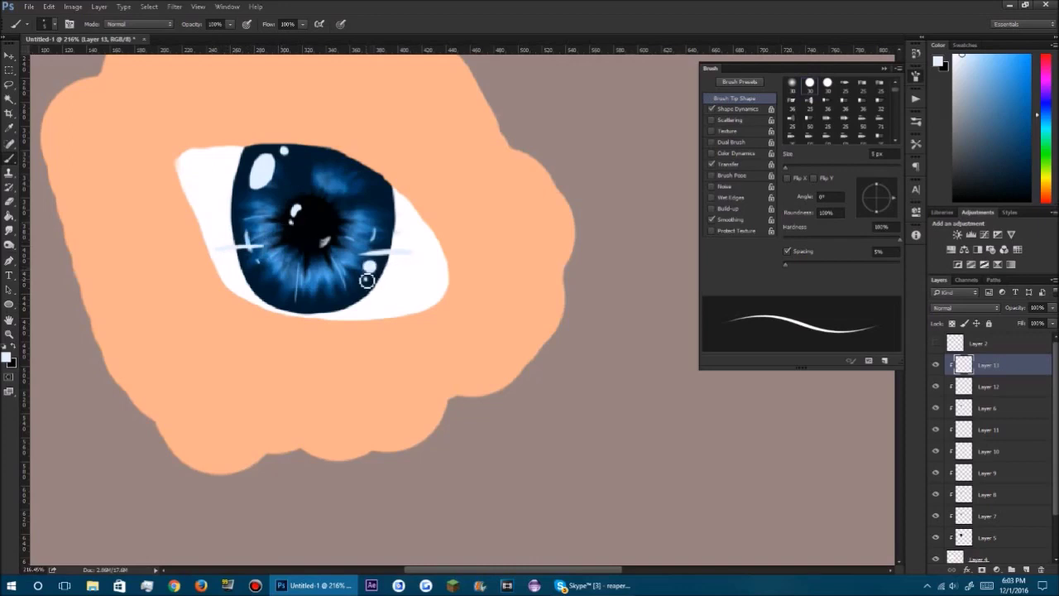
left_click(256, 273)
left_click(953, 55)
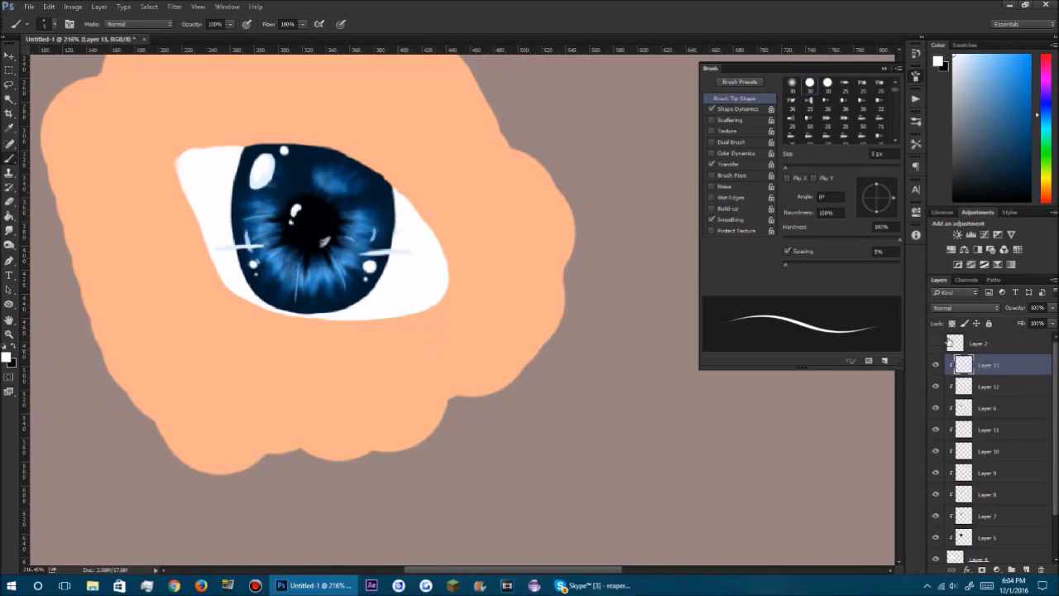
Step: Add another clipped layer above the reflection layer for shading the eyeball
left_click(1024, 569)
scroll(445, 339, "down", 3)
scroll(389, 338, "up", 3)
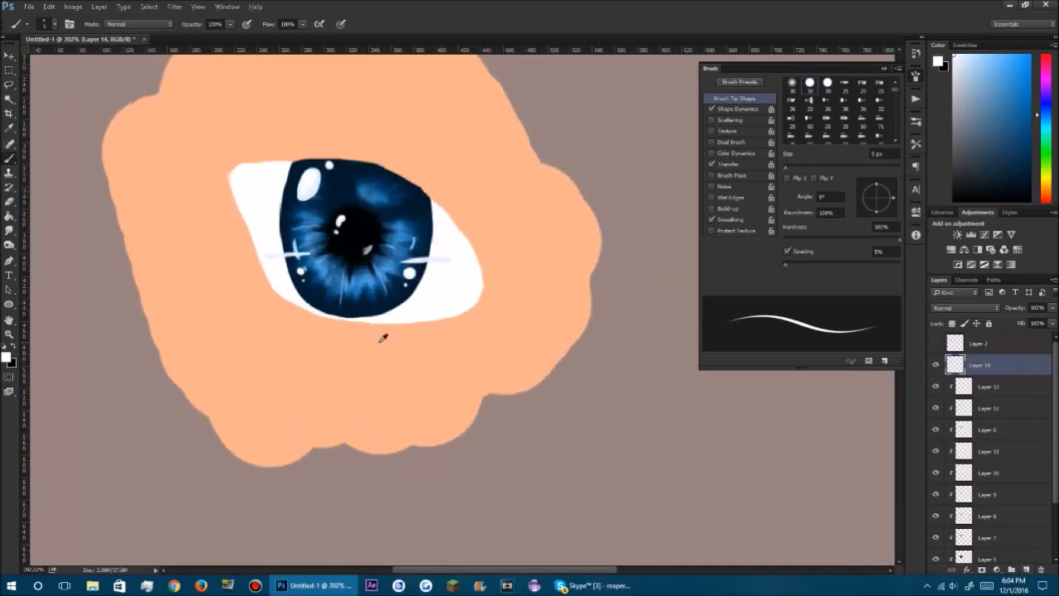
left_click(994, 373, "alt")
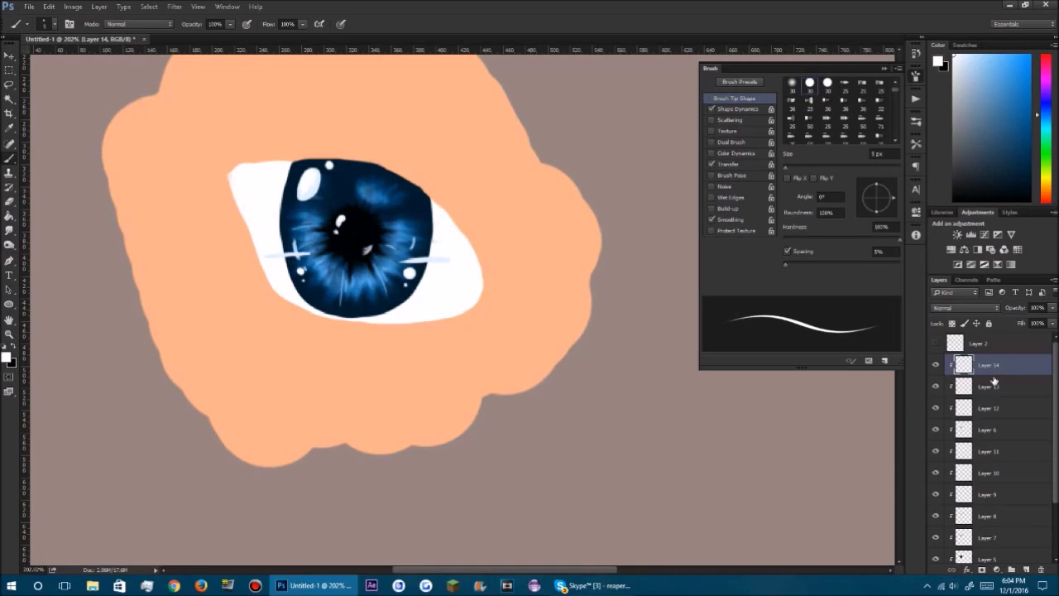
Step: Paint a light grey band around the eye's inner edge with an enlarged brush, and a darker grey band along its right and lower edges
left_click(952, 76)
key("bracketright")
key("bracketright")
key("bracketright")
key("bracketright")
key("bracketright")
key("bracketright")
key("bracketright")
key("bracketright")
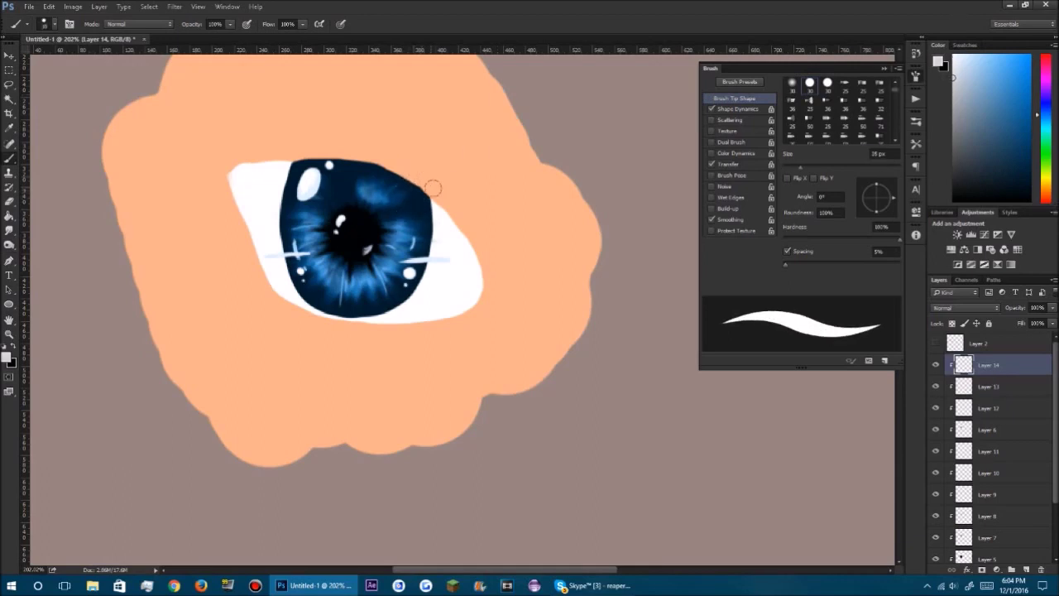
left_click_drag(416, 189, 477, 304)
mouse_move(492, 268)
left_mouse_down()
mouse_move(428, 321)
mouse_move(322, 326)
mouse_move(280, 283)
left_mouse_up()
mouse_move(396, 171)
left_mouse_down()
mouse_move(357, 159)
mouse_move(206, 173)
left_mouse_up()
left_click(954, 95)
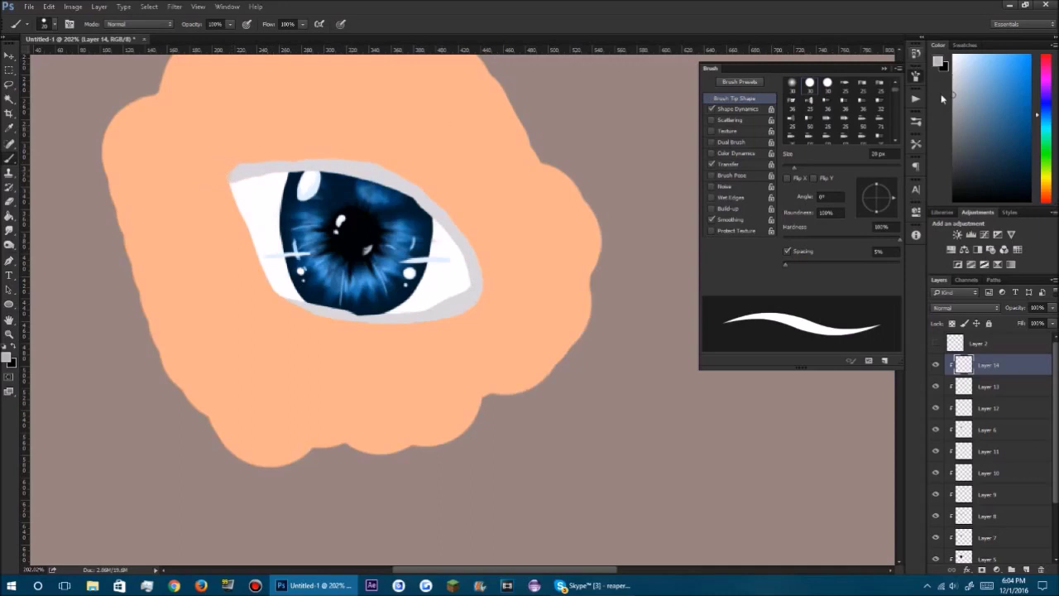
mouse_move(317, 150)
left_mouse_down()
mouse_move(415, 188)
mouse_move(451, 234)
mouse_move(472, 294)
mouse_move(452, 314)
mouse_move(464, 270)
mouse_move(423, 312)
mouse_move(342, 326)
mouse_move(348, 317)
mouse_move(269, 291)
left_mouse_up()
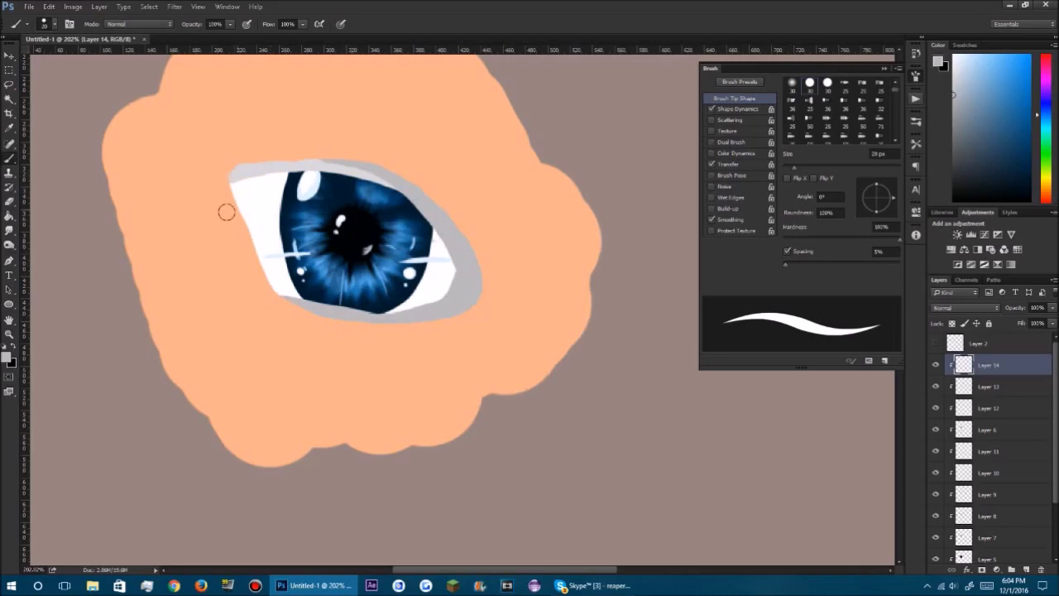
Step: Load the narrow smudge preset for the Smudge tool and turn off Sample All Layers
left_click(9, 229)
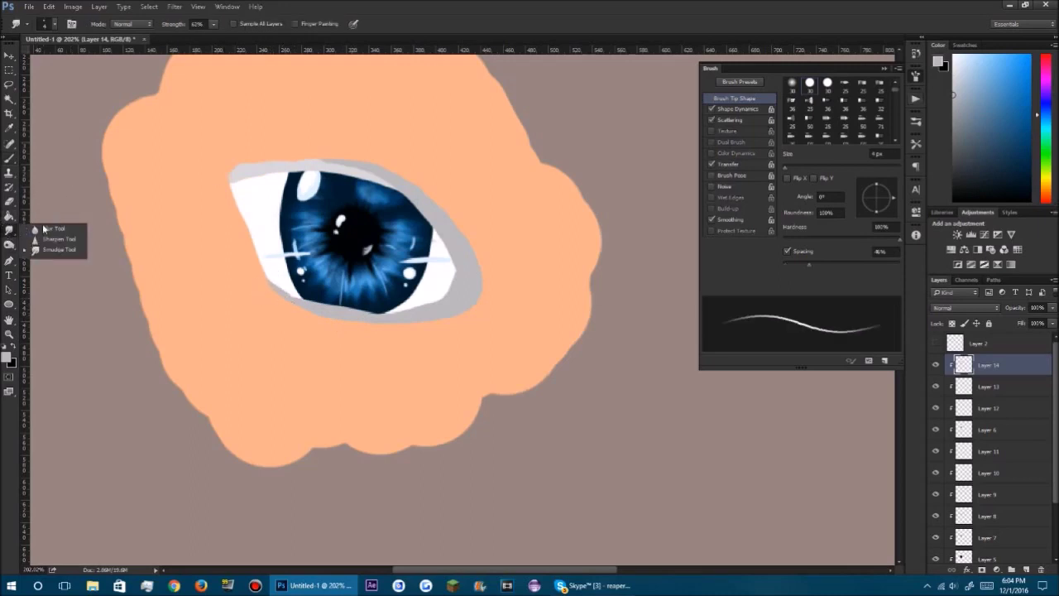
left_click(53, 228)
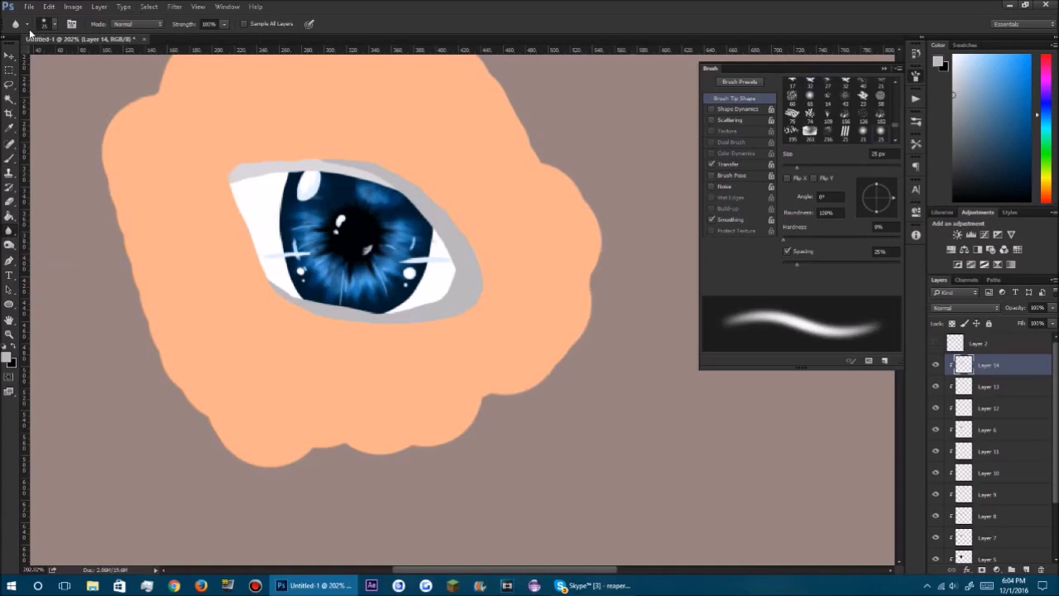
left_click(10, 235)
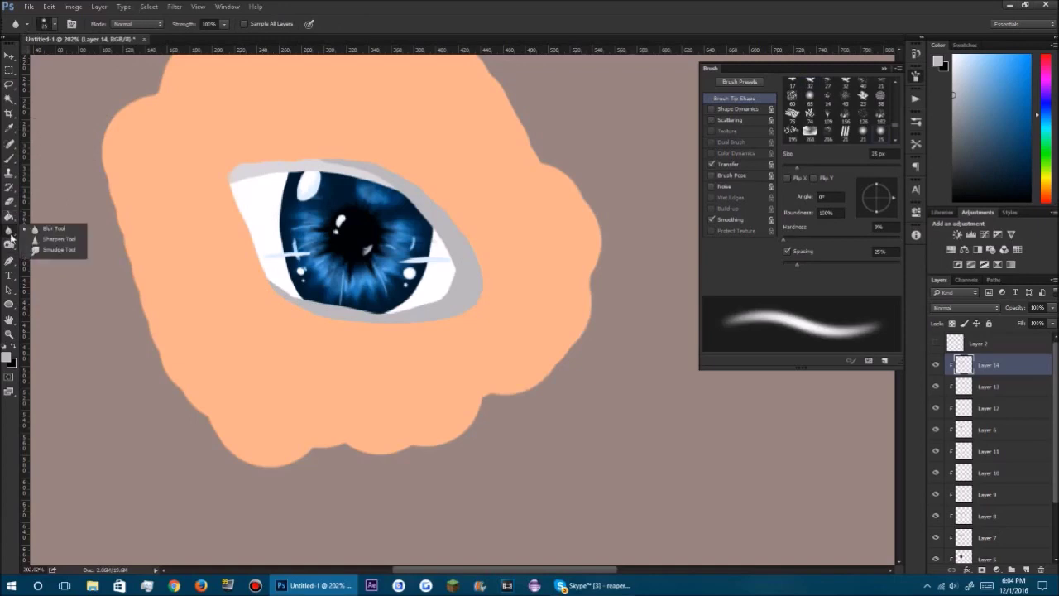
left_click(38, 247)
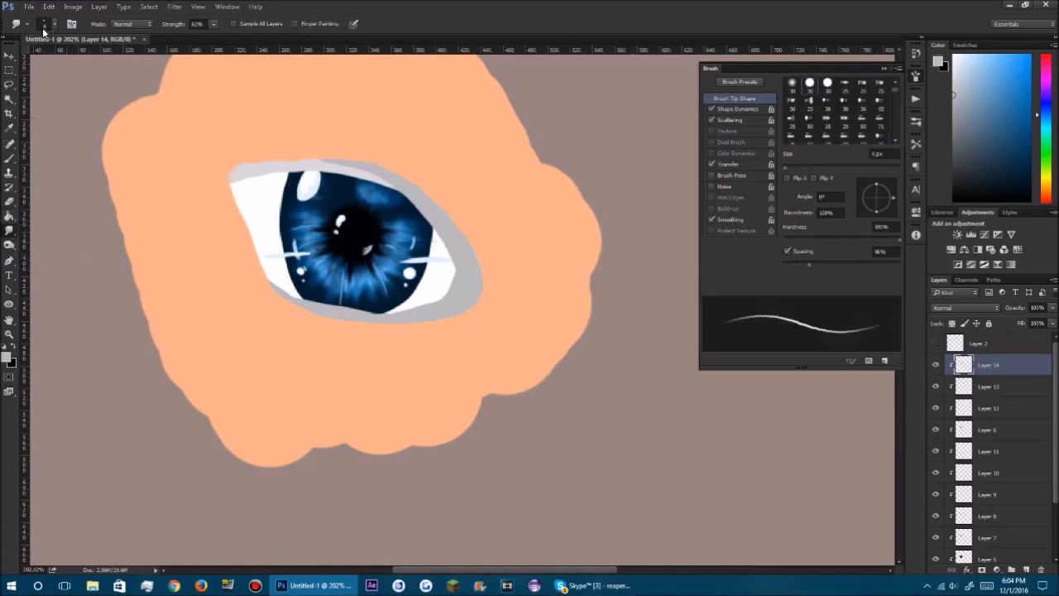
left_click(16, 27)
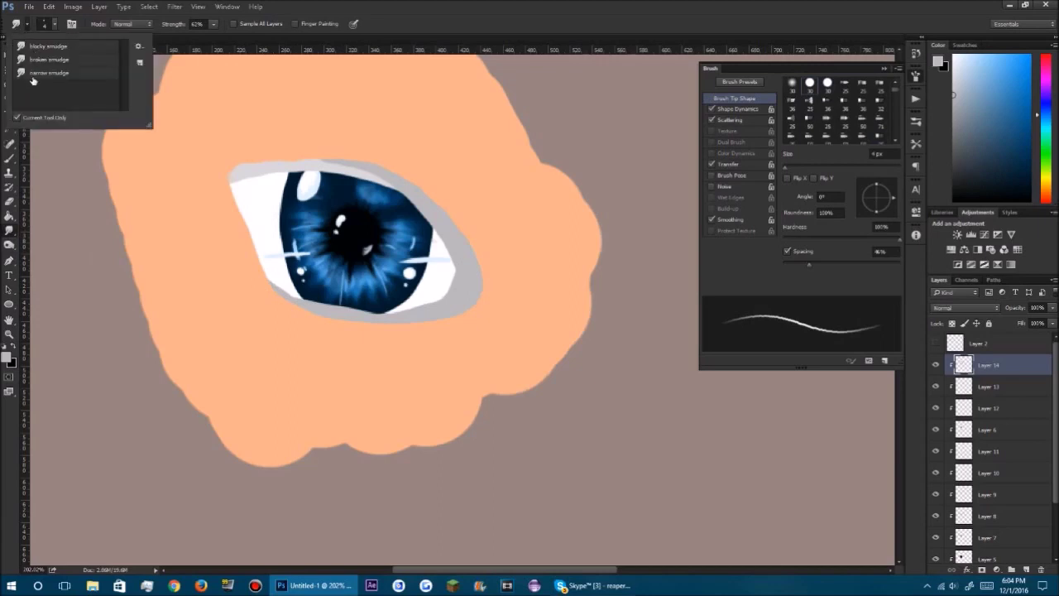
left_click(43, 75)
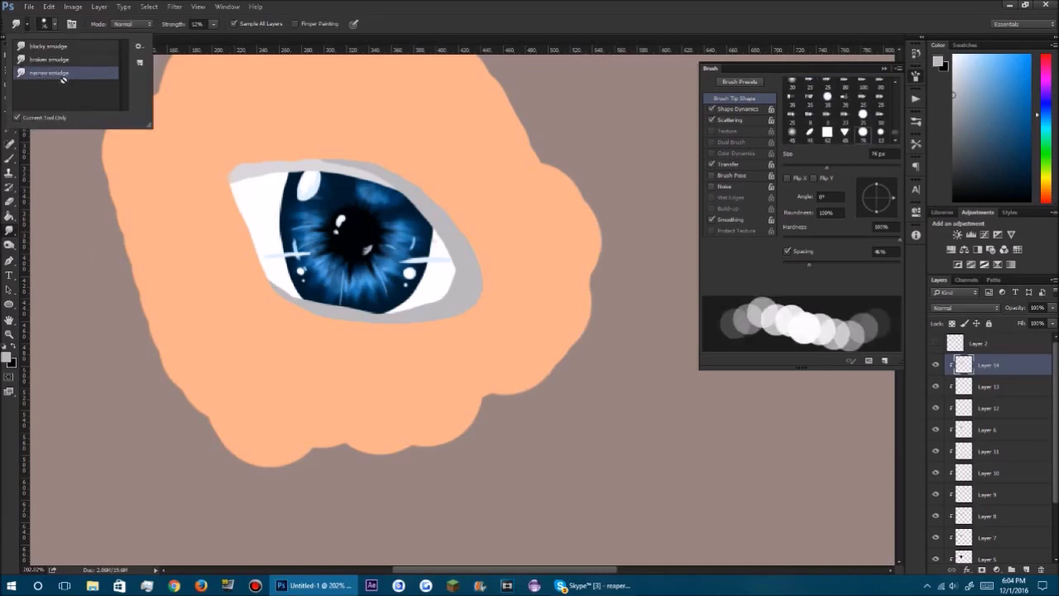
left_click(377, 20)
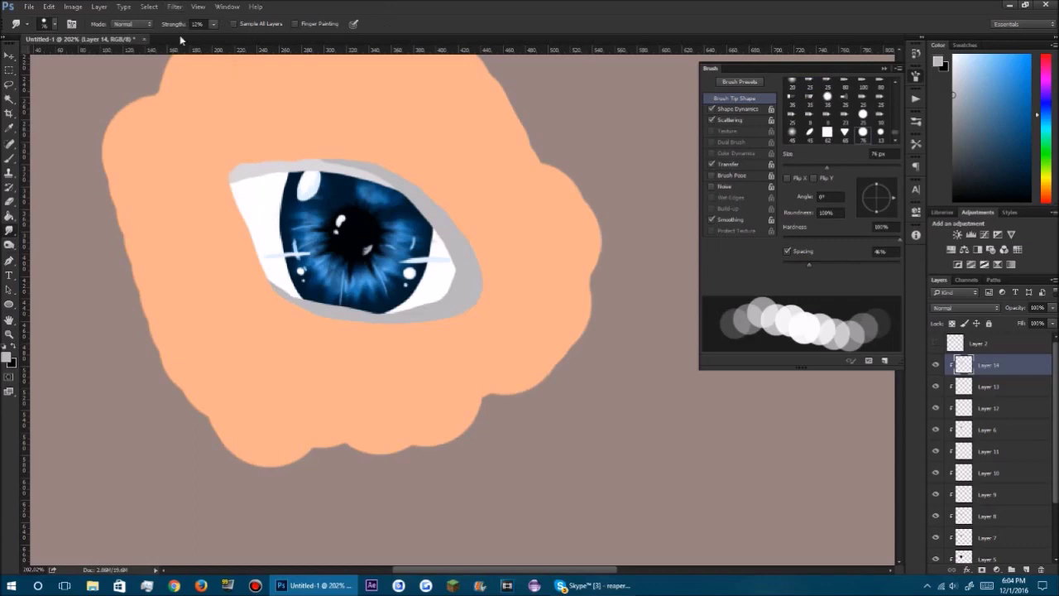
Step: Smudge the grey bands inward with a 40 px tip to form soft shading around the eyeball and iris
key("bracketleft")
key("bracketleft")
key("bracketleft")
key("bracketleft")
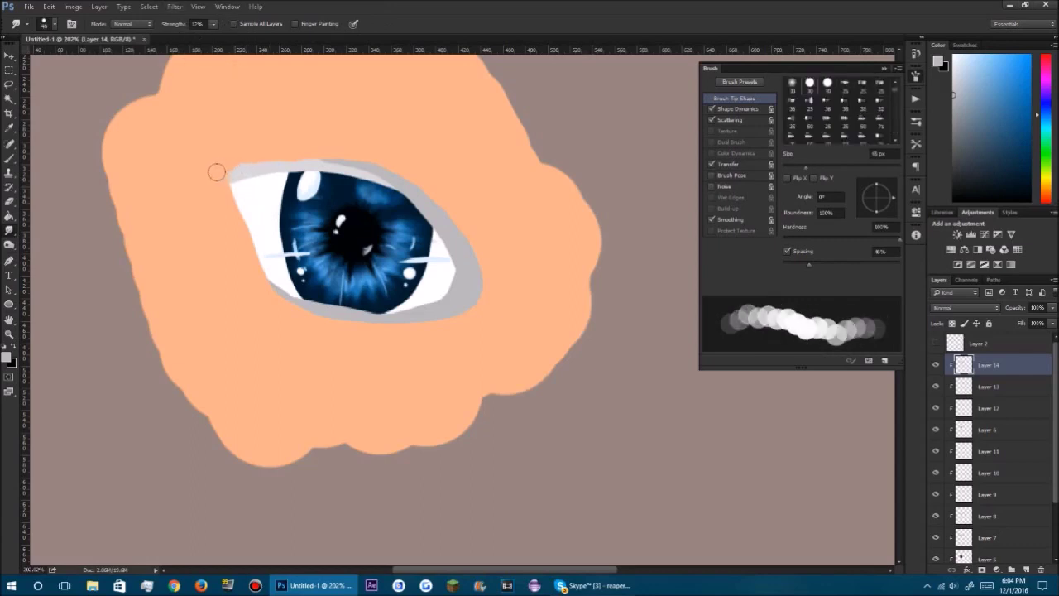
mouse_move(218, 170)
left_mouse_down()
mouse_move(267, 176)
mouse_move(291, 160)
mouse_move(345, 168)
mouse_move(411, 199)
mouse_move(443, 252)
left_mouse_up()
mouse_move(418, 215)
left_mouse_down()
mouse_move(447, 277)
mouse_move(418, 302)
mouse_move(318, 308)
mouse_move(286, 286)
mouse_move(296, 271)
left_mouse_up()
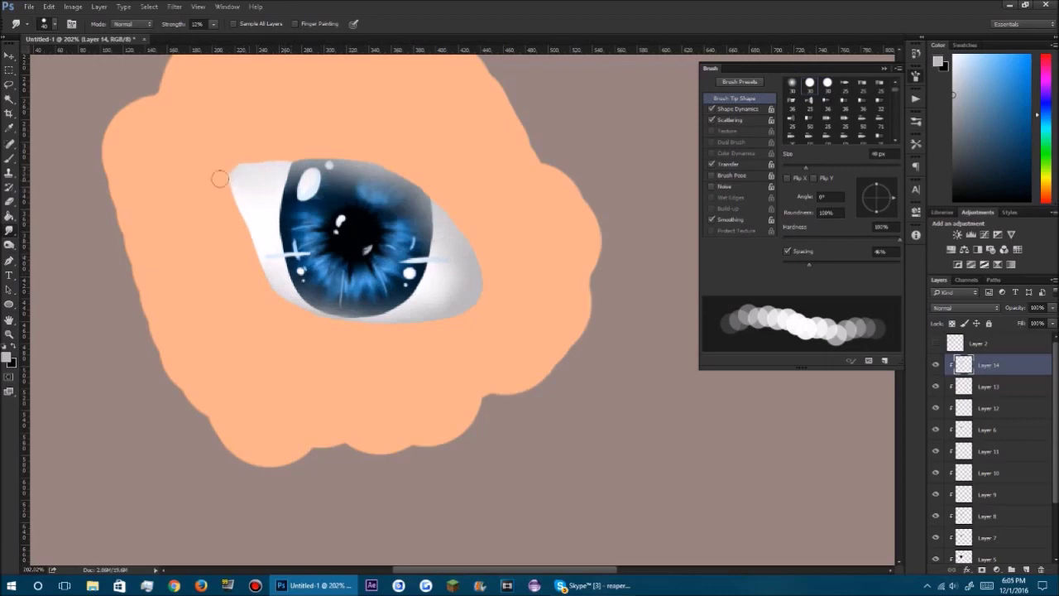
Step: Brush grey along the eye's left corner and edge, and smudge it into the white
left_click(10, 160)
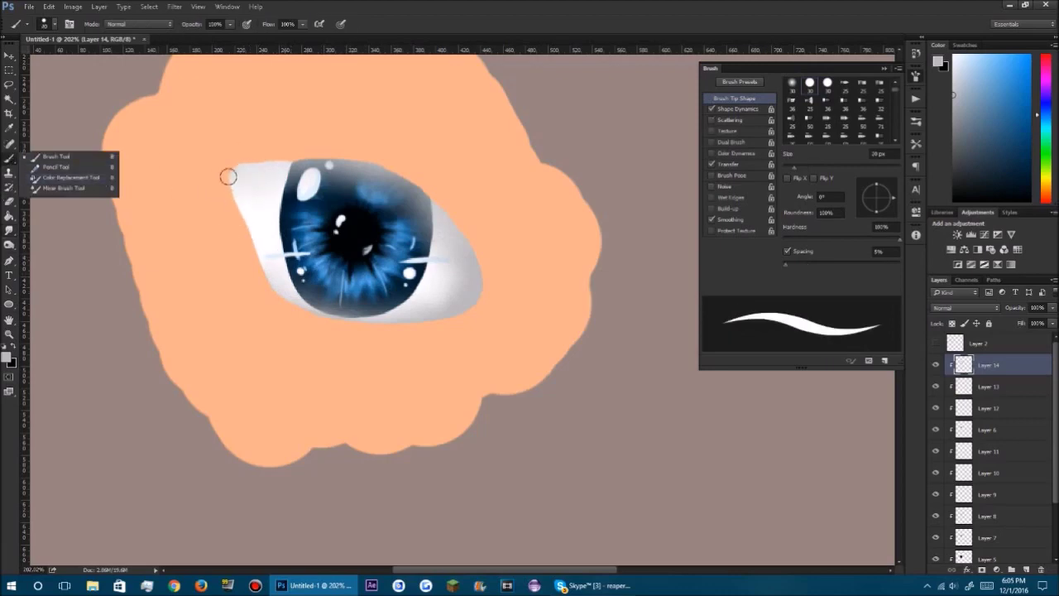
mouse_move(236, 179)
left_mouse_down()
mouse_move(260, 278)
mouse_move(228, 159)
mouse_move(260, 279)
mouse_move(248, 239)
left_mouse_up()
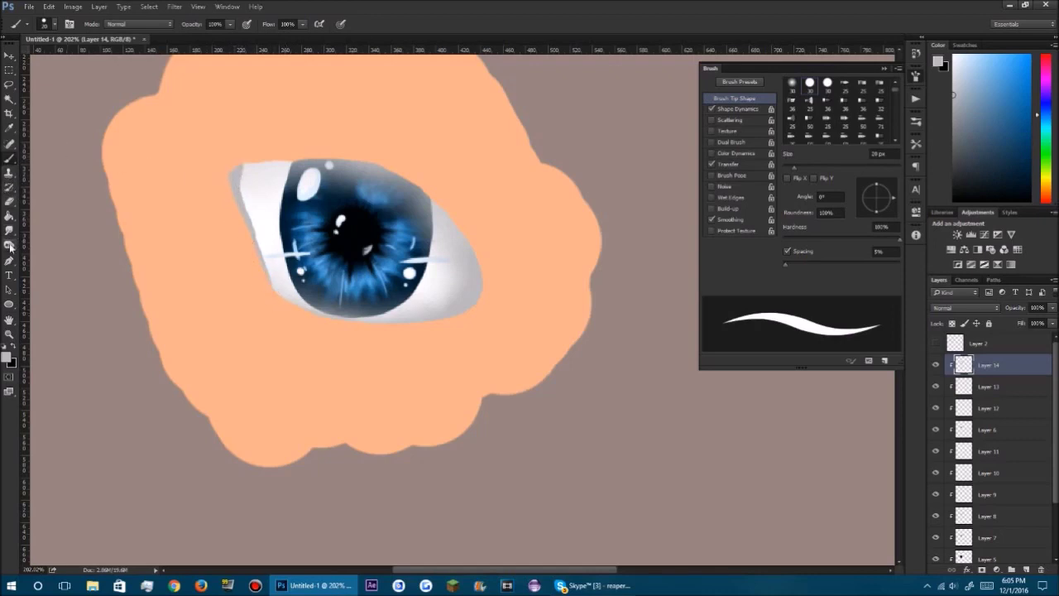
left_click(10, 246)
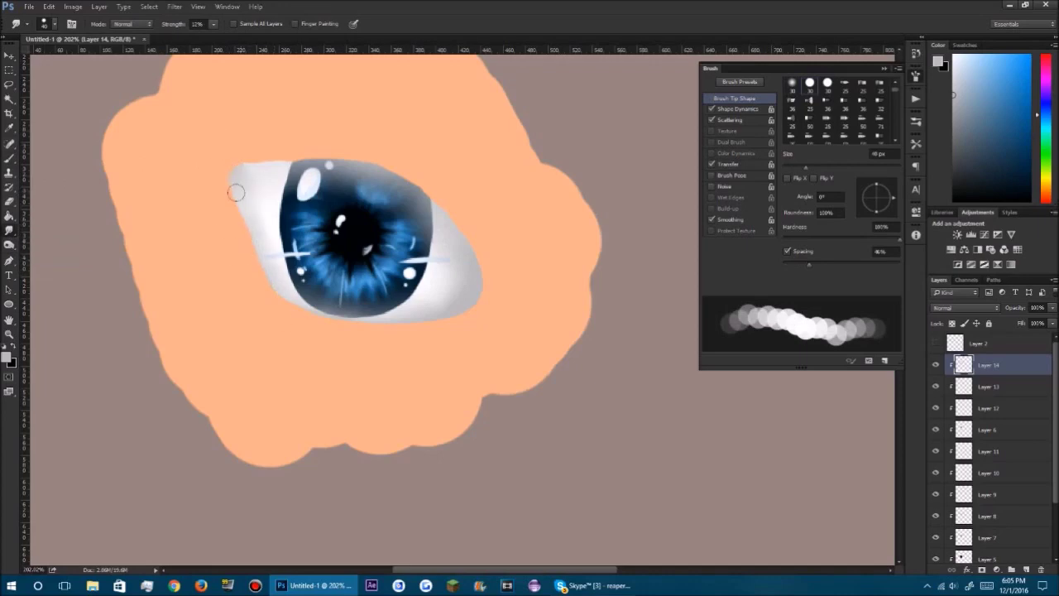
Step: Try the Dissolve and Color Burn blend modes on the grey shading layer, and set it to Multiply
left_click(993, 307)
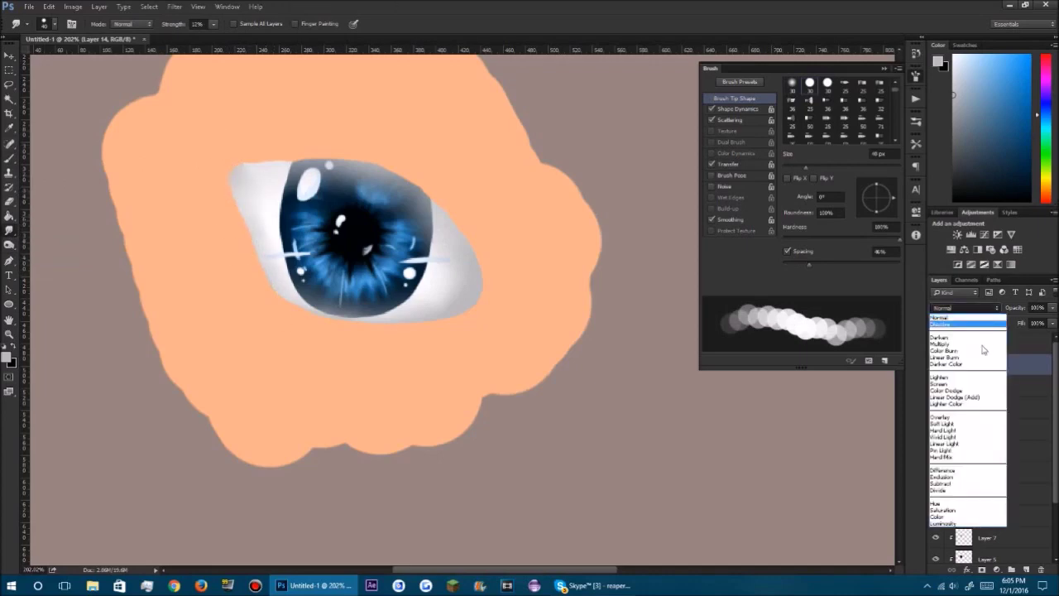
left_click(966, 324)
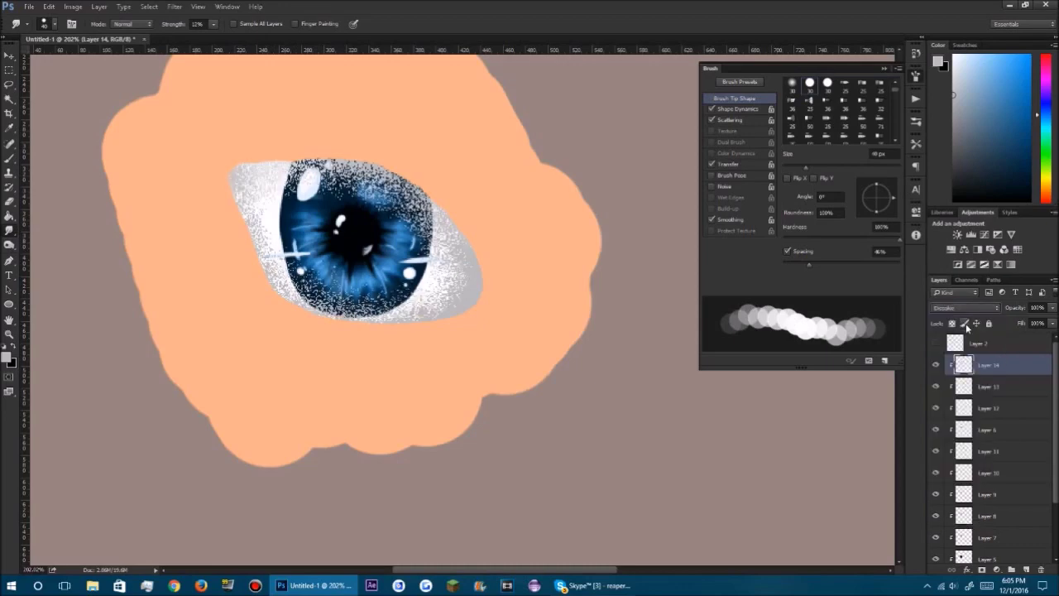
key("Down")
key("Down")
key("Down")
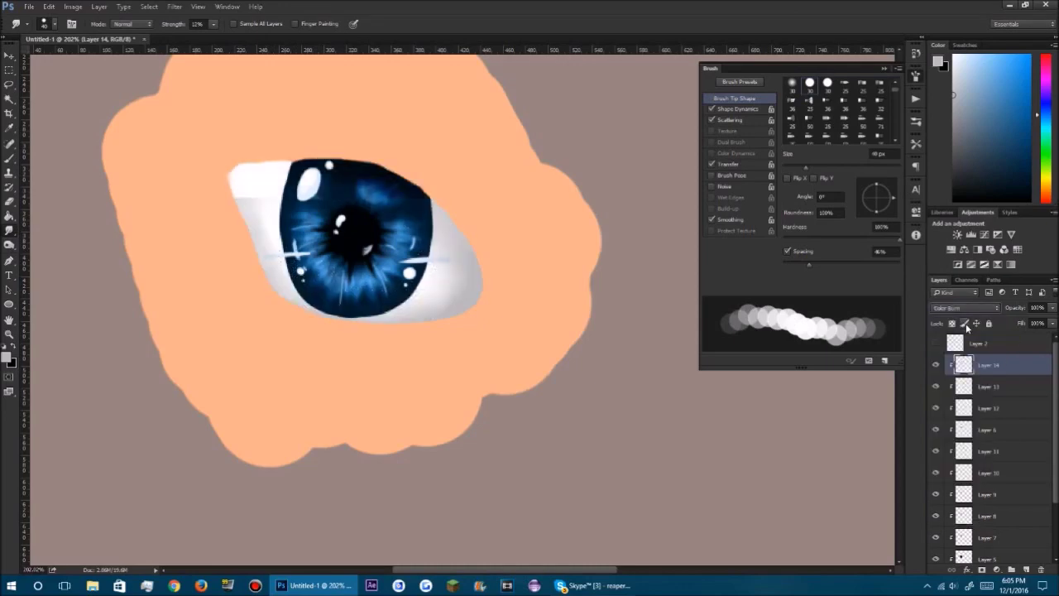
key("Up")
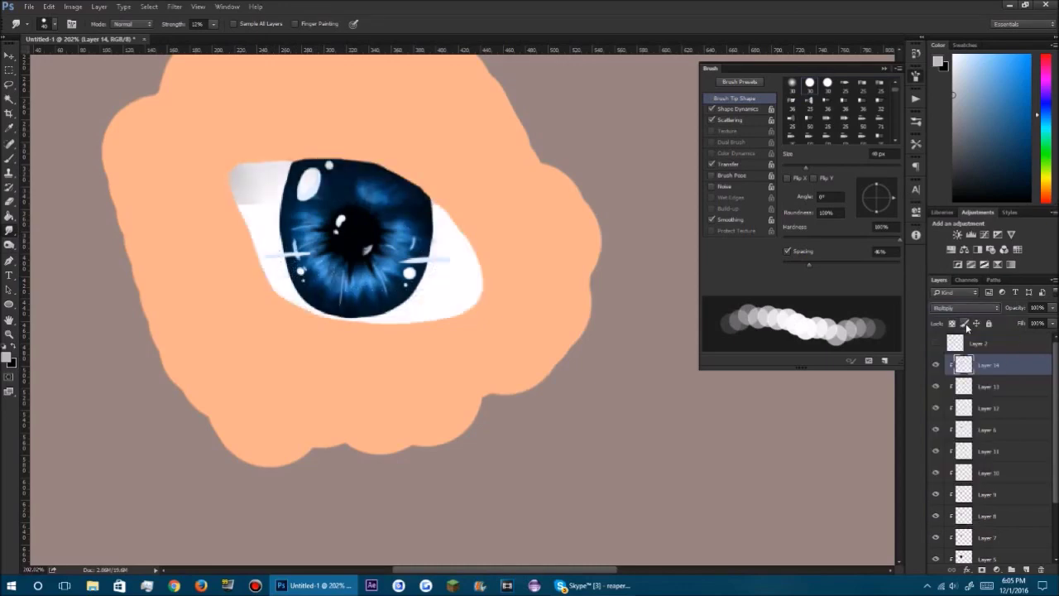
Step: Preview the grey shading layer in the blend modes from Linear Burn through Luminosity, and set it back to Multiply
key("Down")
key("Down")
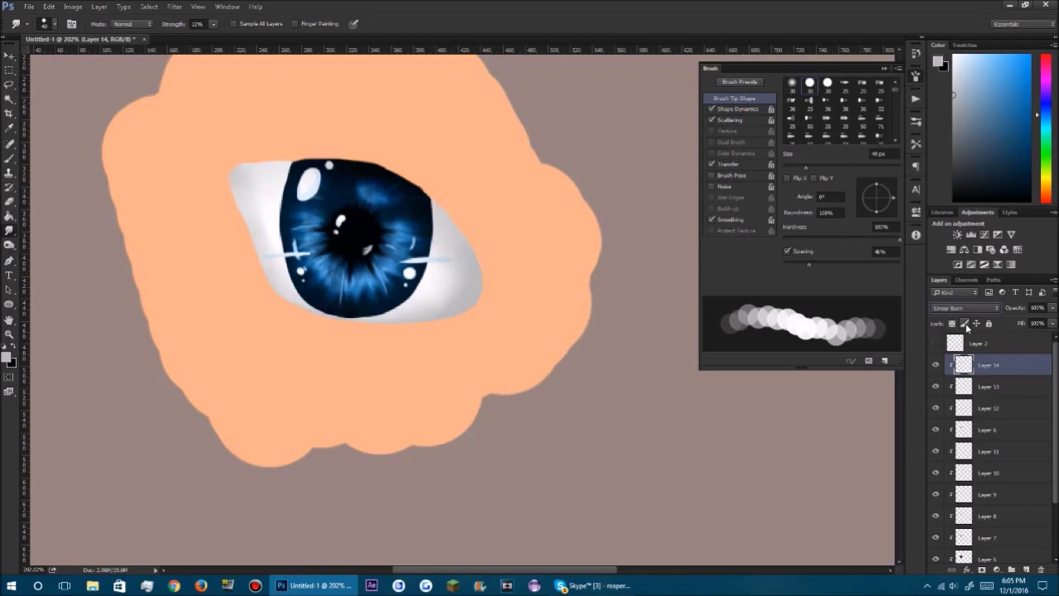
key("Down")
key("Down")
key("Down")
key("Down")
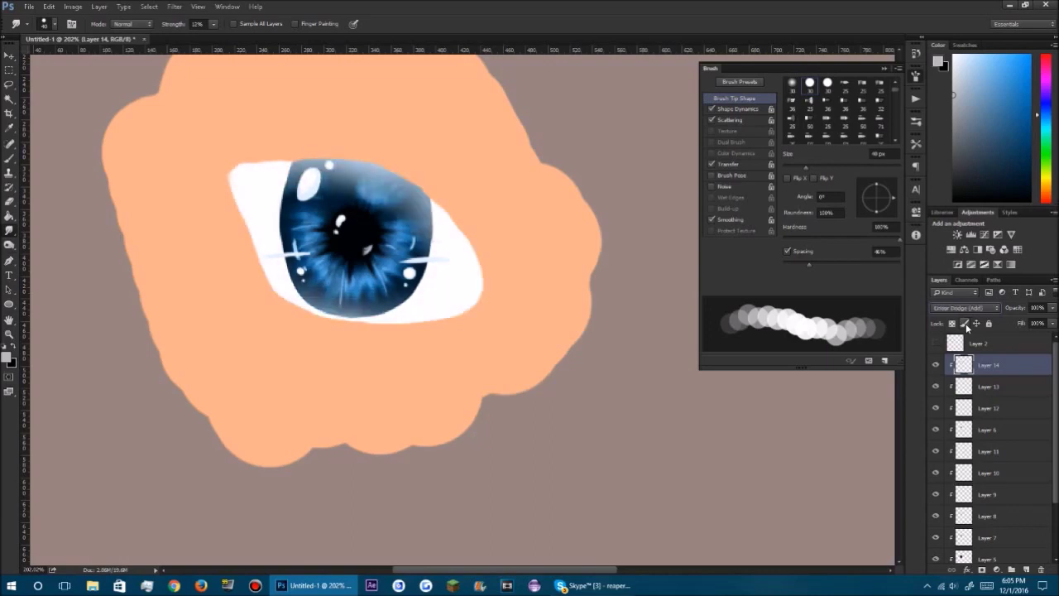
key("Down")
key("Down")
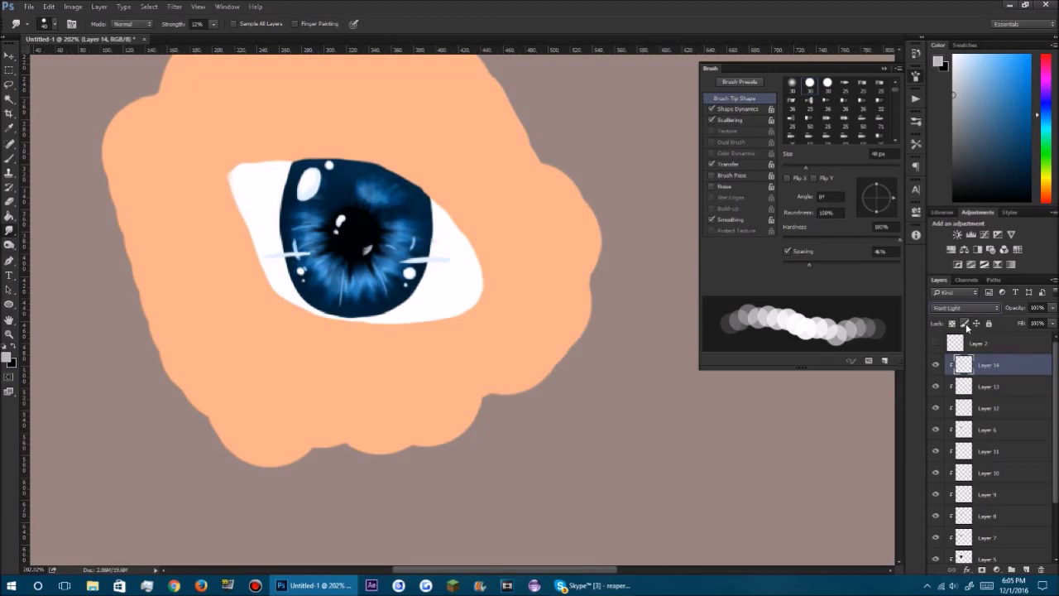
key("Down")
key("Down")
key("Down")
key("Down")
key("Down")
key("Down")
key("Down")
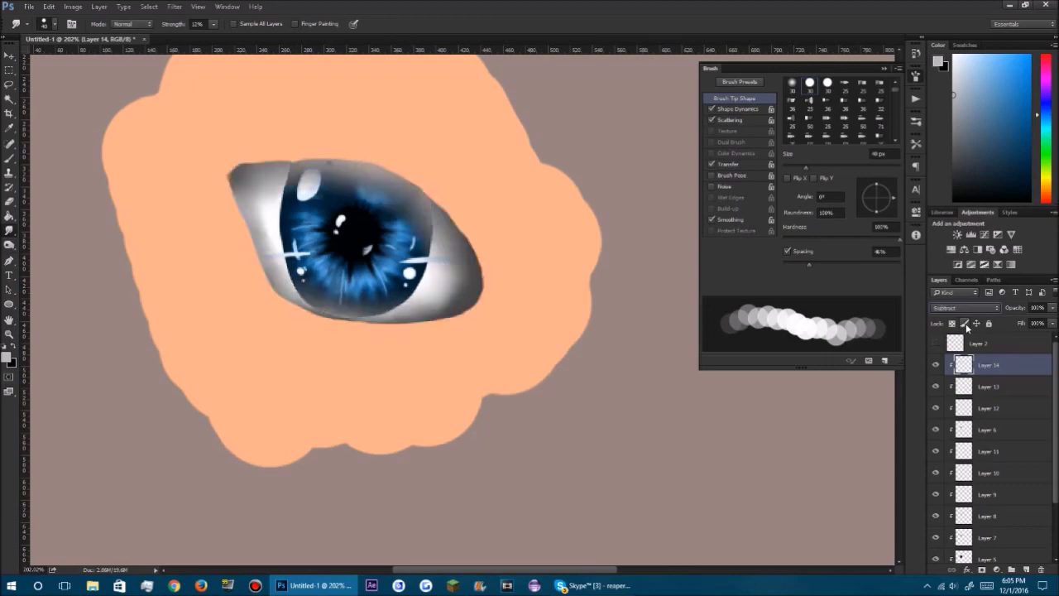
key("Down")
key("Down")
key("Down")
key("Down")
key("Down")
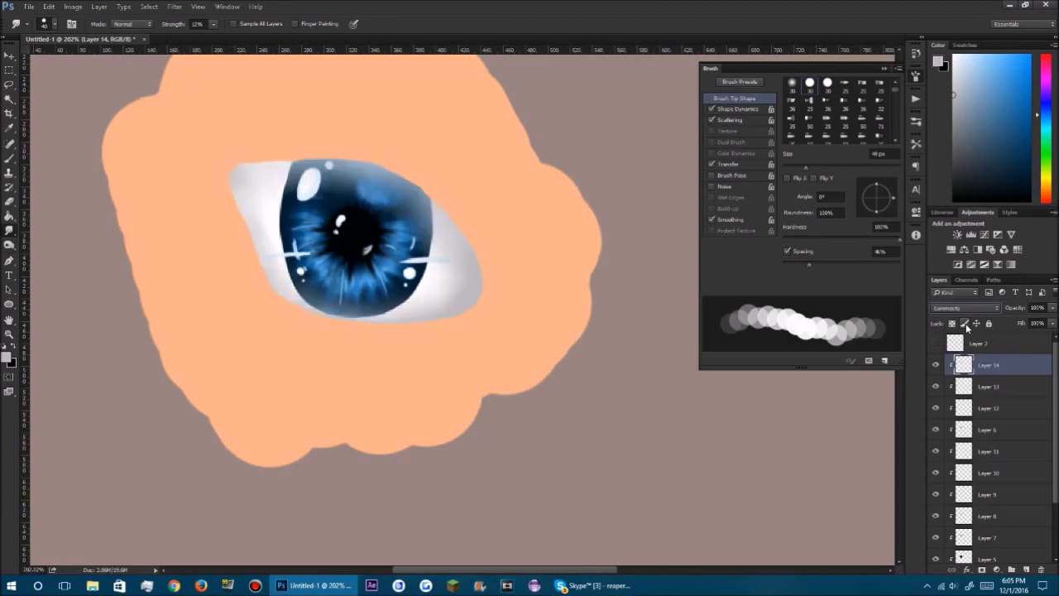
key("Up")
key("Up")
key("Up")
key("Up")
key("Up")
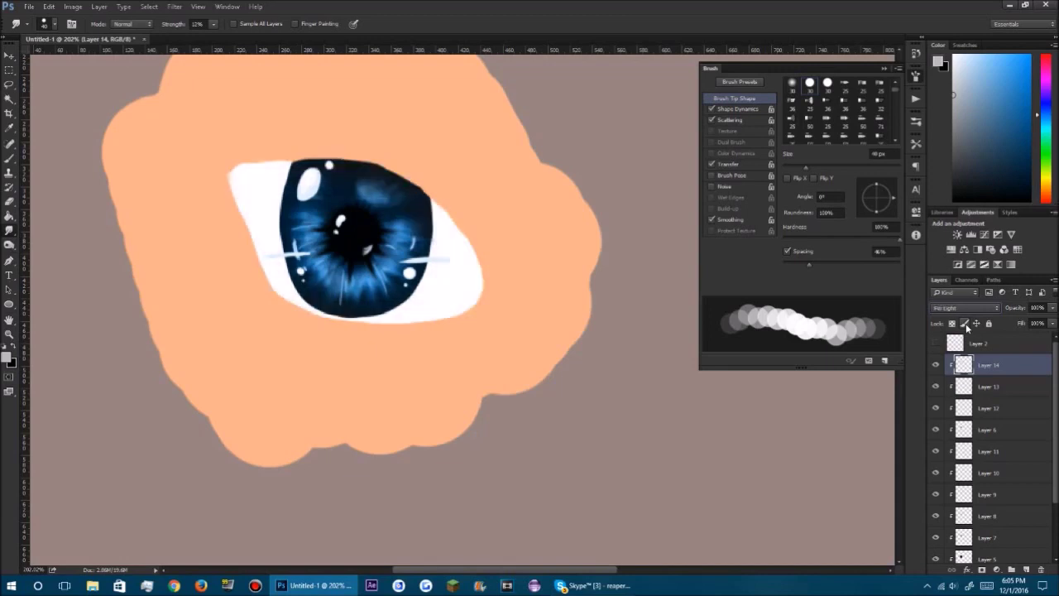
key("Up")
key("Up")
key("Up")
key("Up")
key("Up")
key("Up")
key("Up")
key("Up")
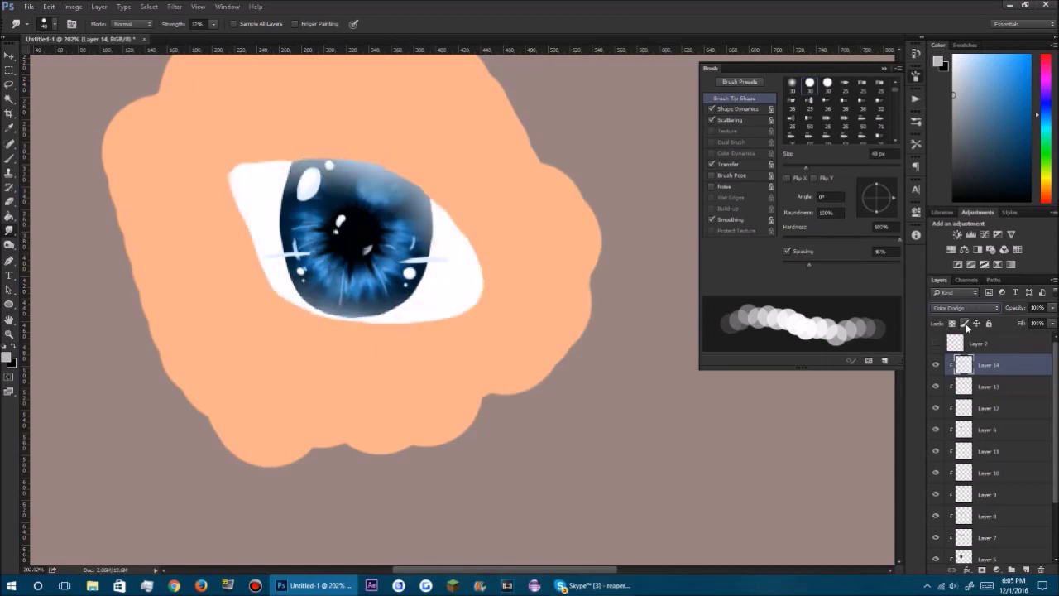
key("Up")
key("Up")
key("Up")
key("Up")
key("Up")
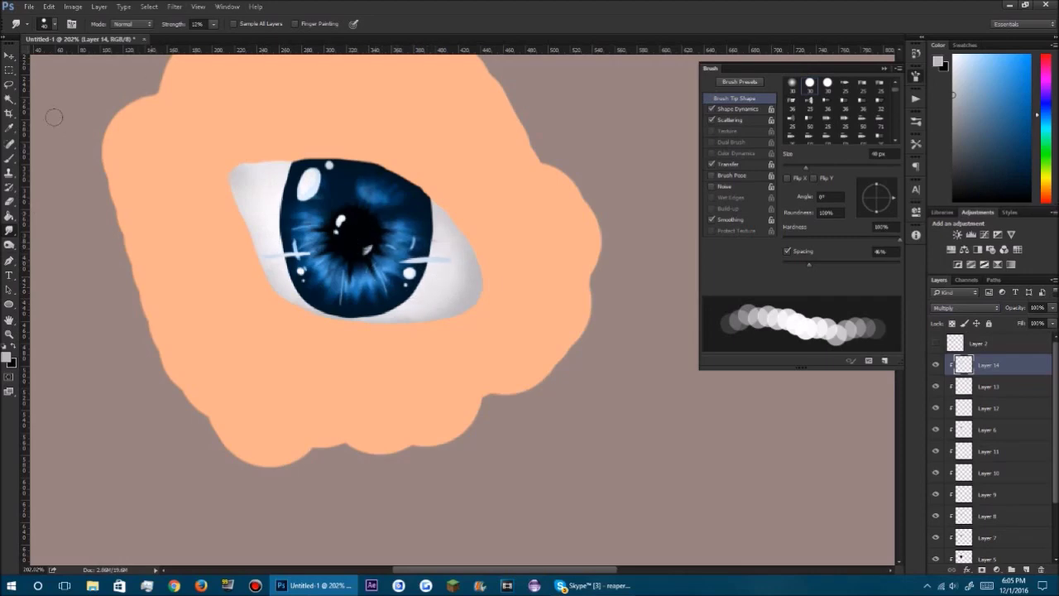
Step: Brush white along both sides of the iris on the shading layer and smudge it into the grey
left_click(11, 159)
mouse_move(279, 189)
left_mouse_down()
mouse_move(273, 207)
mouse_move(294, 185)
left_mouse_up()
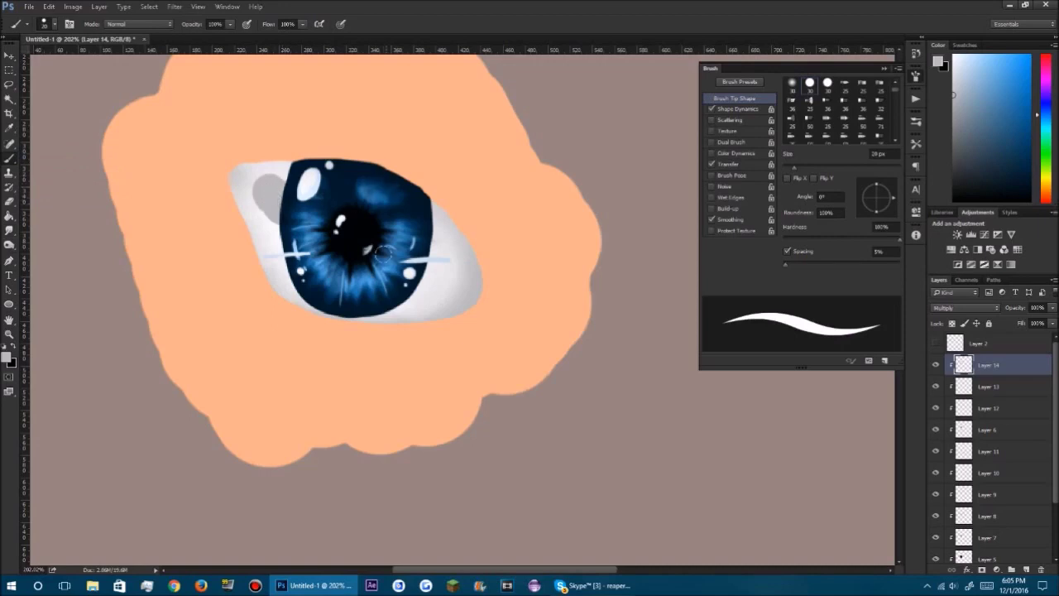
key("ctrl+z")
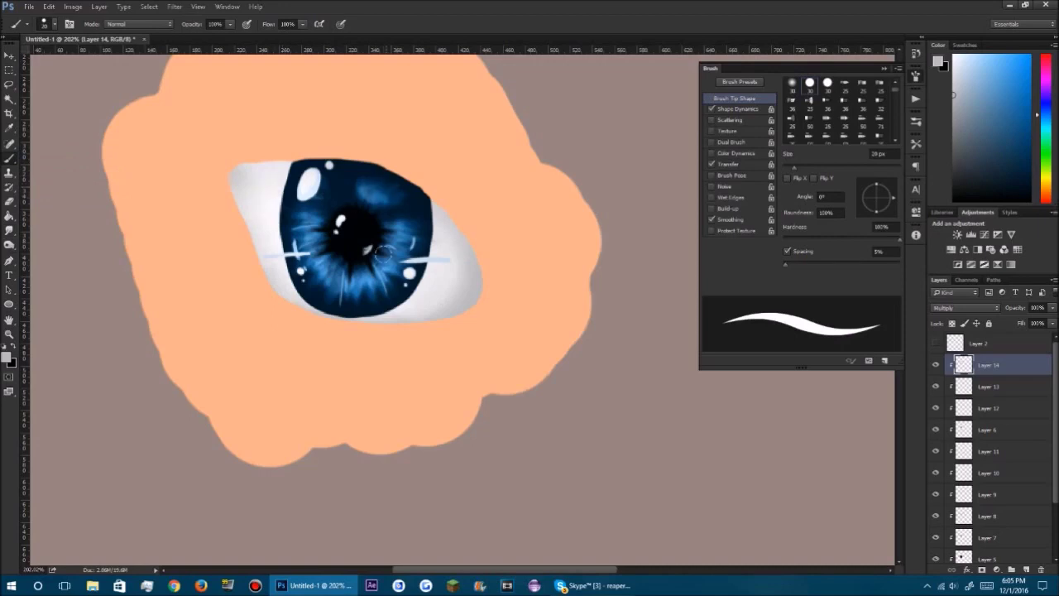
left_click_drag(954, 62, 934, 38)
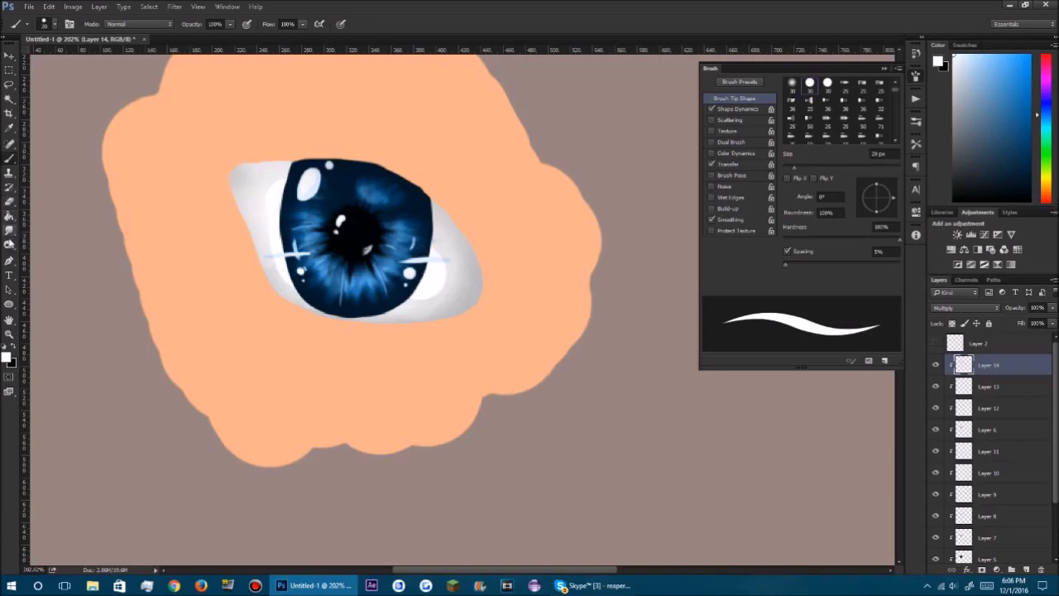
left_click_drag(9, 230, 58, 249)
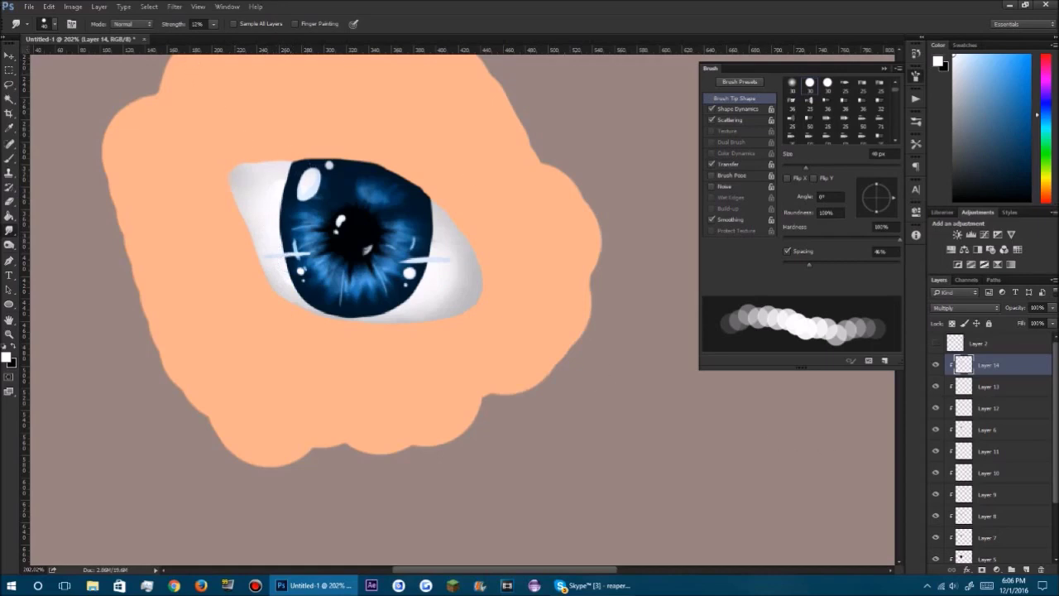
Step: Add a new layer clipped above the shading layer and show the eye sketch on Layer 2
left_click(1027, 571)
key("ctrl+alt+g")
left_click(937, 344)
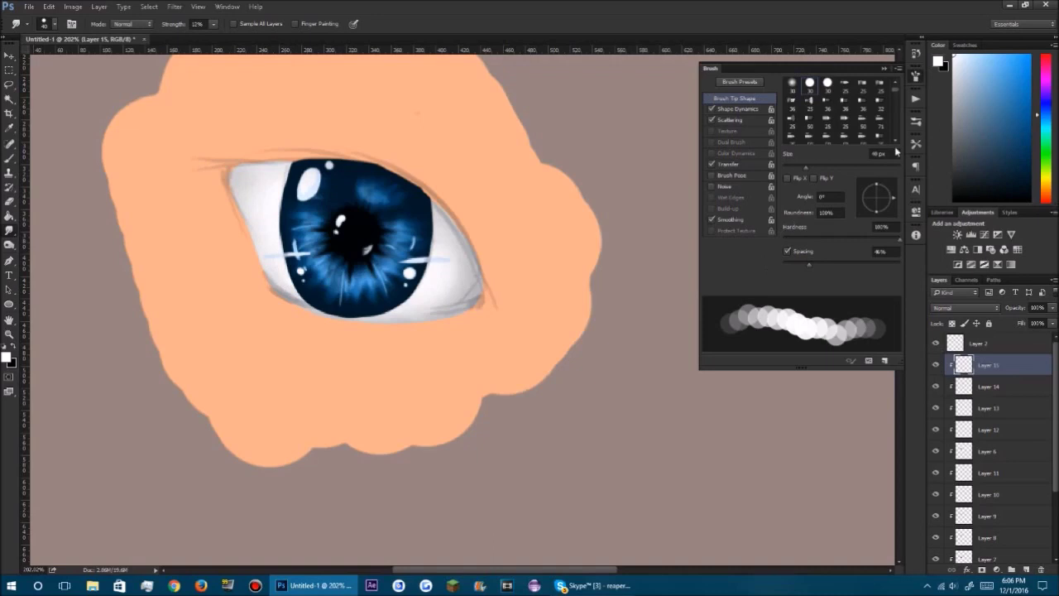
Step: Paint a thin black line along the eye's upper right edge following the sketch, and hide the sketch layer
key("x")
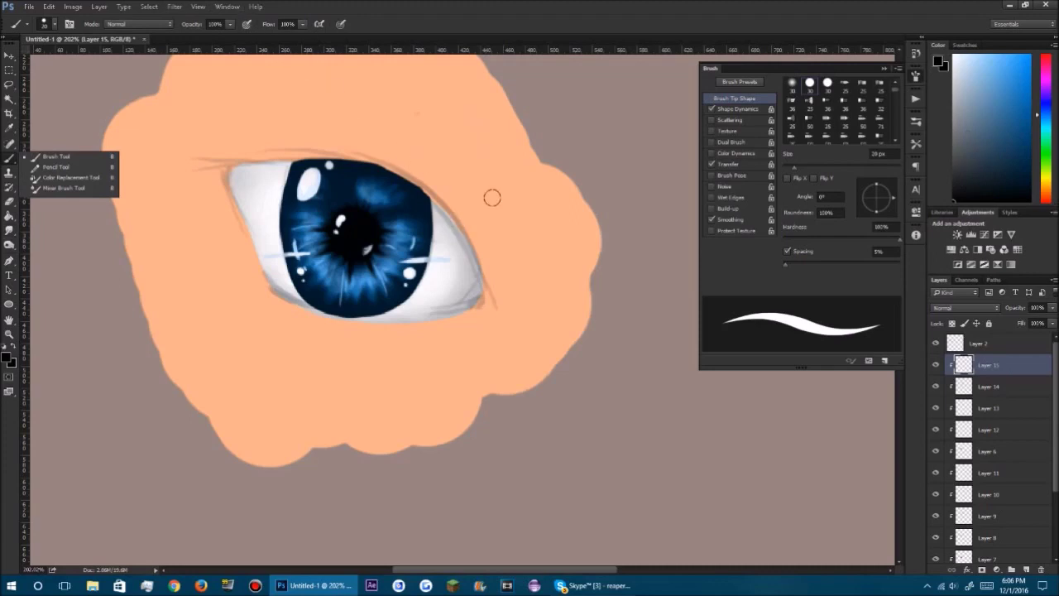
key("bracketleft")
key("bracketleft")
key("bracketleft")
key("bracketleft")
key("bracketleft")
mouse_move(486, 295)
left_mouse_down()
mouse_move(474, 248)
mouse_move(484, 308)
mouse_move(472, 248)
mouse_move(484, 302)
mouse_move(481, 258)
mouse_move(484, 297)
mouse_move(446, 211)
mouse_move(475, 254)
mouse_move(444, 211)
left_mouse_up()
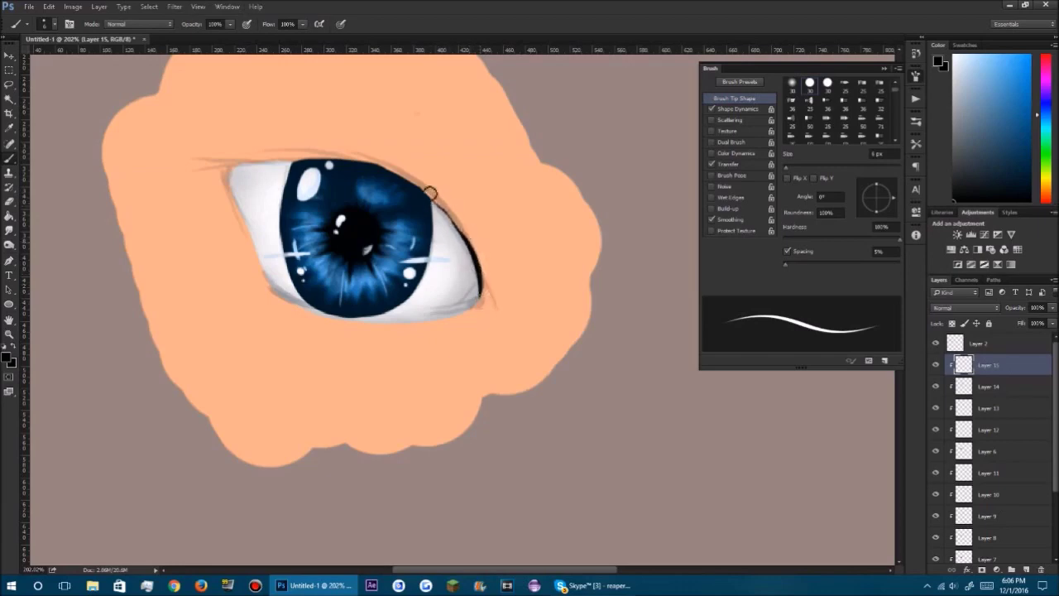
left_click(936, 344)
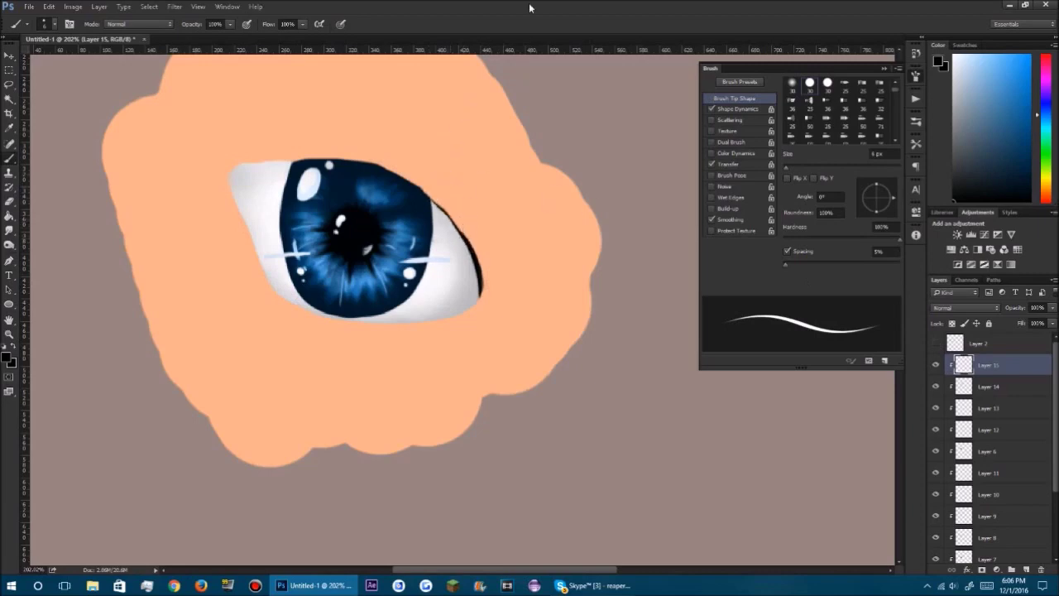
Step: Release Layer 15 from its clipping mask and erase the black line from it
left_click(996, 370, "alt")
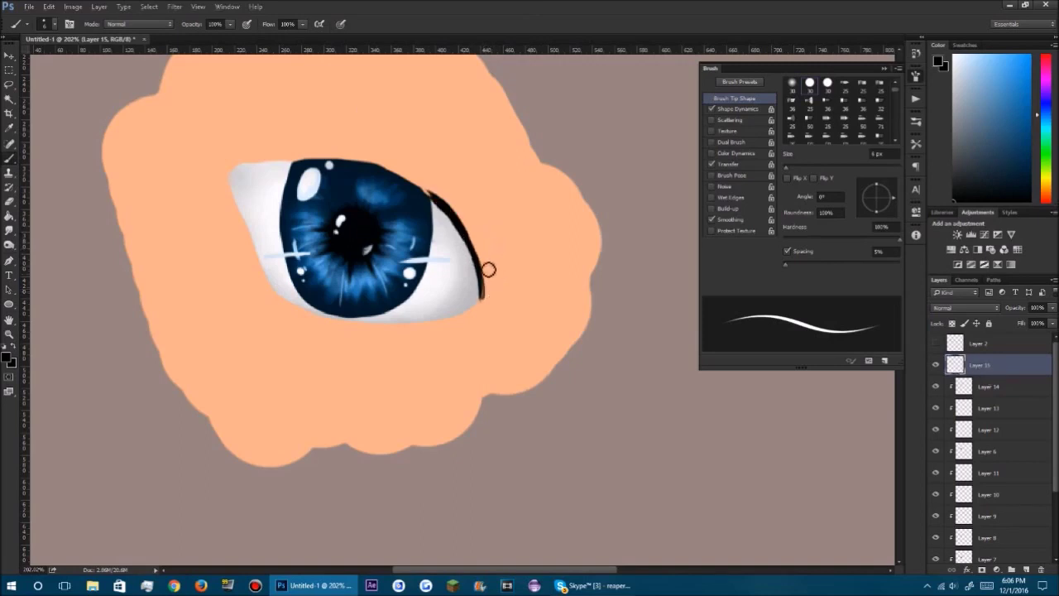
key("e")
mouse_move(468, 292)
left_mouse_down()
mouse_move(467, 229)
mouse_move(463, 277)
mouse_move(434, 189)
left_mouse_up()
key("b")
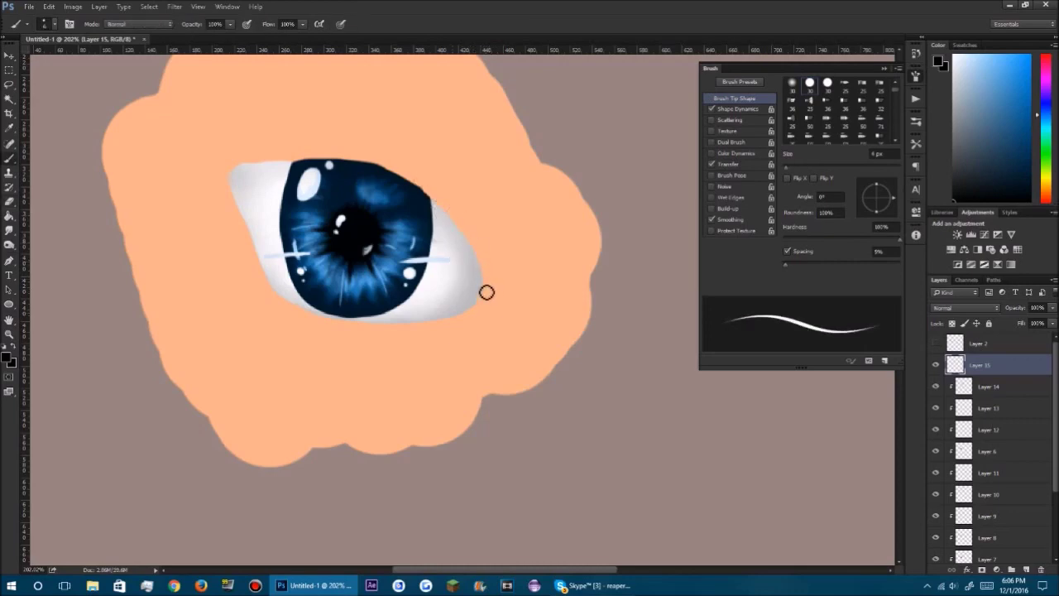
Step: Paint a black upper lid line from the right corner over the iris to a pointed tip beyond the left corner
left_click_drag(485, 300, 460, 227)
mouse_move(479, 266)
left_mouse_down()
mouse_move(432, 199)
mouse_move(474, 246)
mouse_move(425, 194)
mouse_move(461, 225)
mouse_move(372, 168)
mouse_move(452, 217)
left_mouse_up()
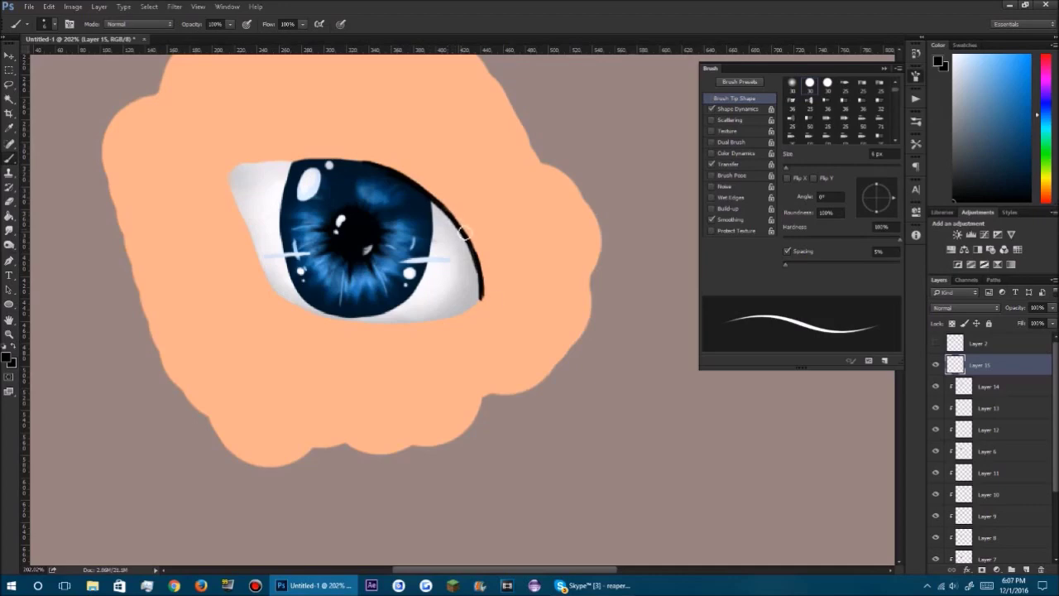
key("e")
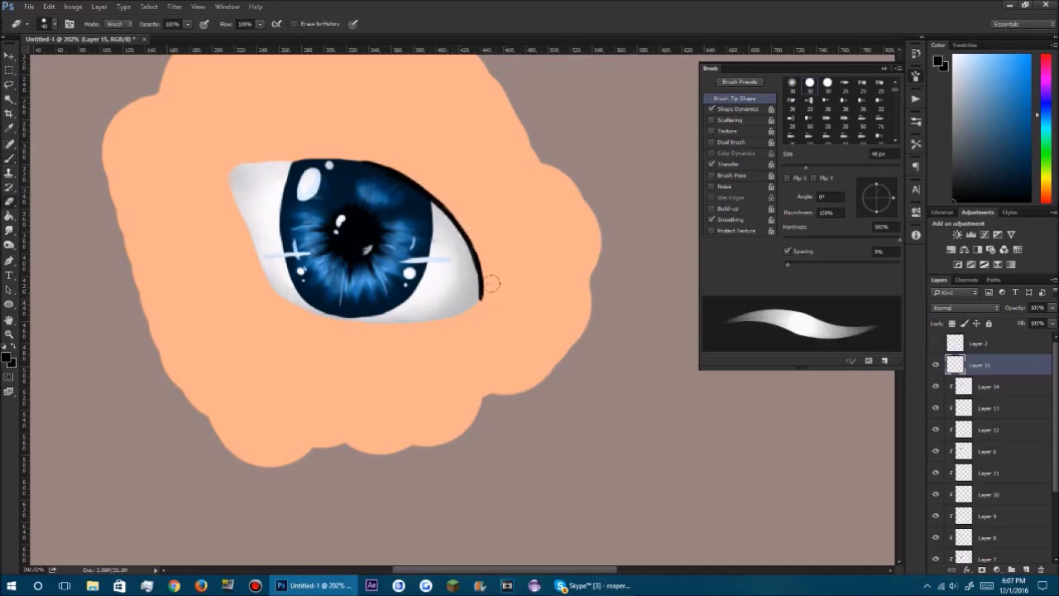
key("b")
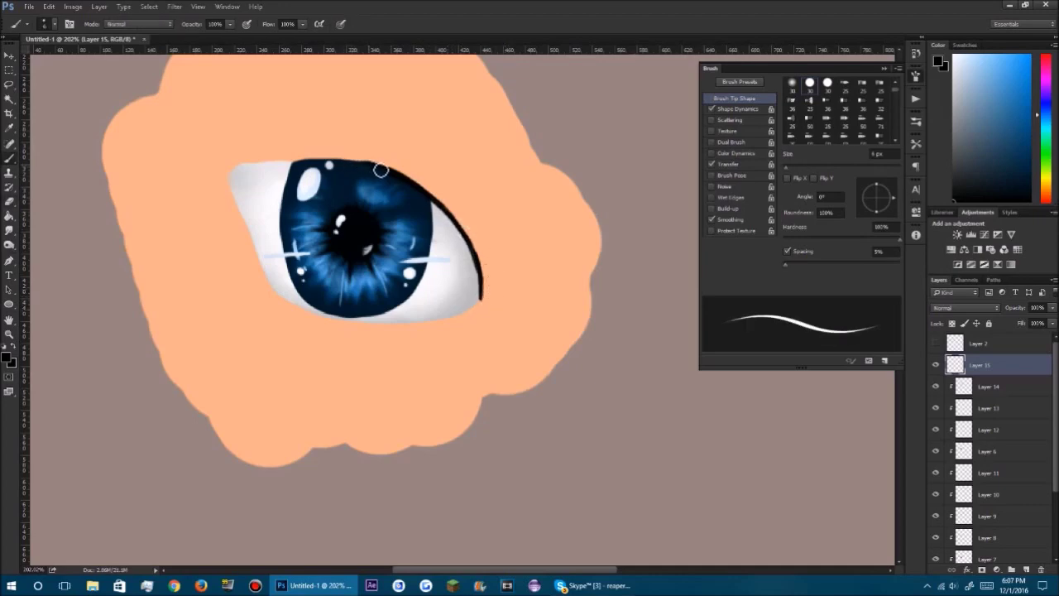
mouse_move(342, 161)
left_mouse_down()
mouse_move(221, 171)
mouse_move(307, 157)
left_mouse_up()
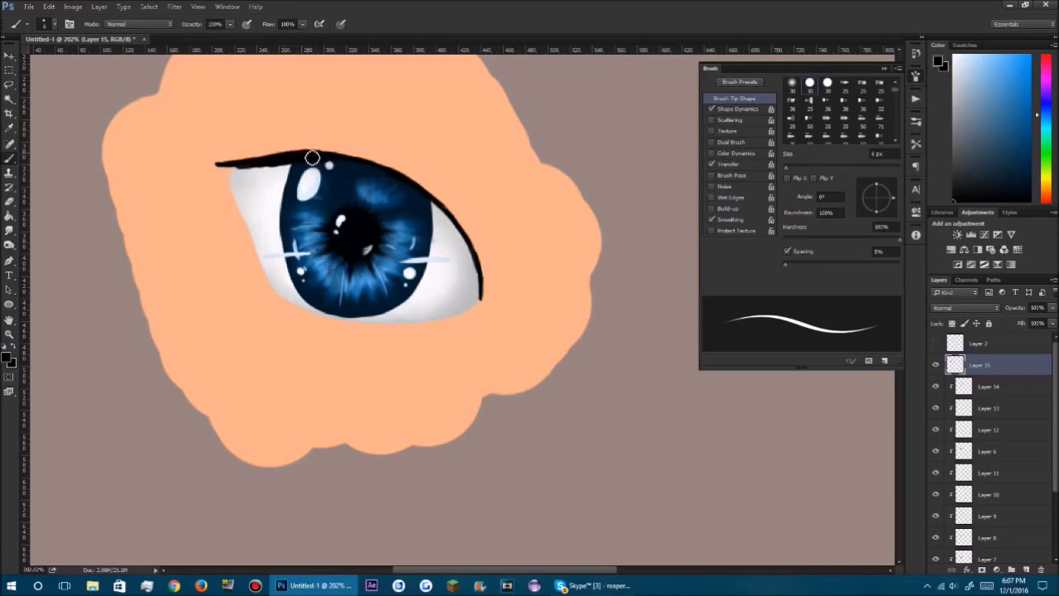
mouse_move(251, 168)
left_mouse_down()
mouse_move(187, 161)
mouse_move(221, 172)
left_mouse_up()
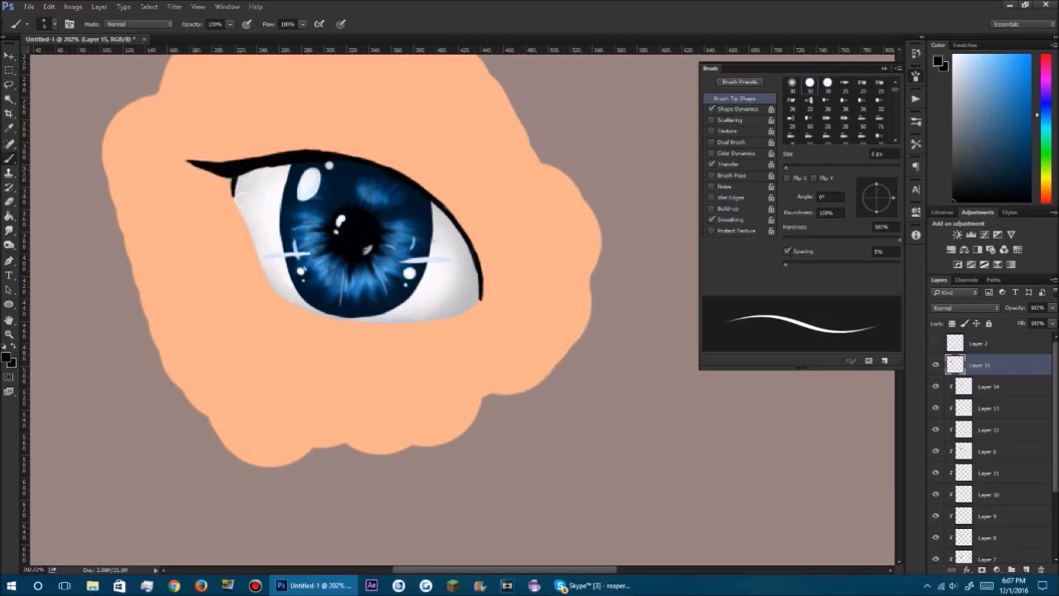
Step: Paint a black line tapering down the eye's left edge and thicken it where it meets the upper lid line
left_click_drag(236, 176, 247, 231)
key("e")
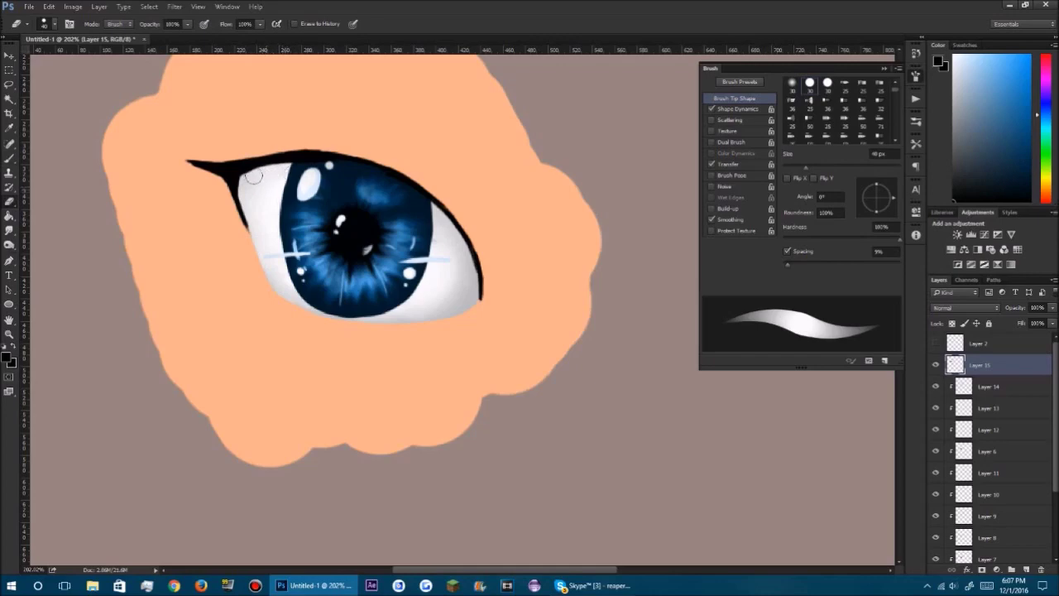
key("b")
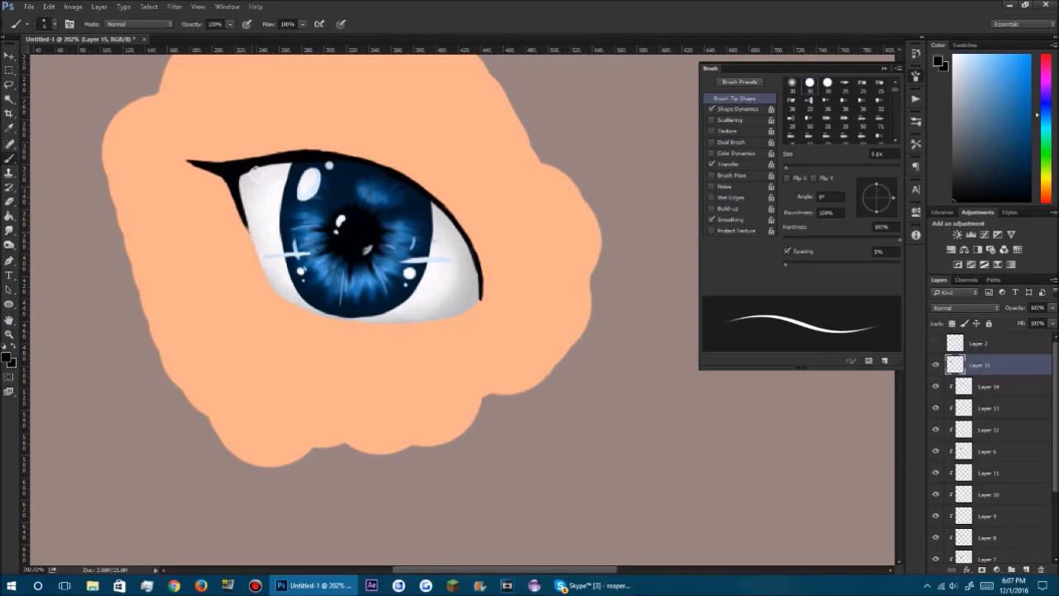
key("e")
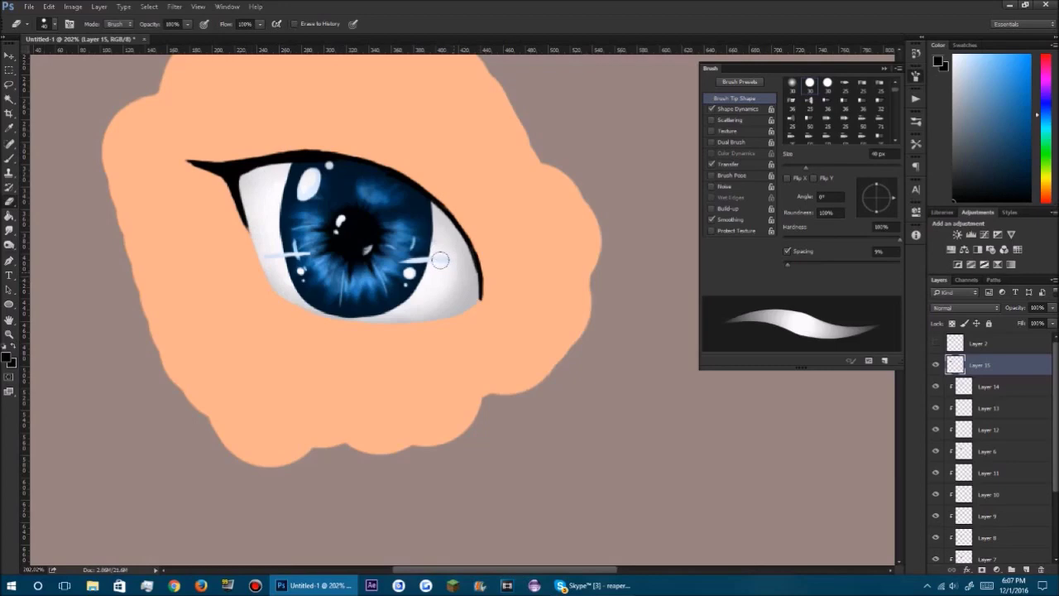
key("b")
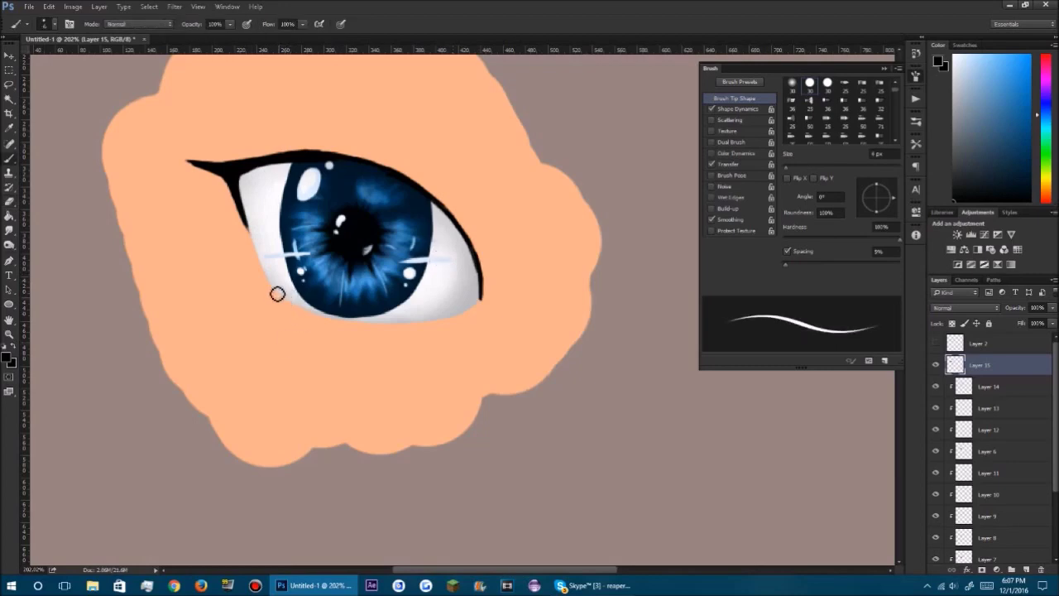
Step: Paint a short black line with small lashes at the eye's lower left corner, undoing the unwanted lash strokes
left_click_drag(276, 289, 311, 314)
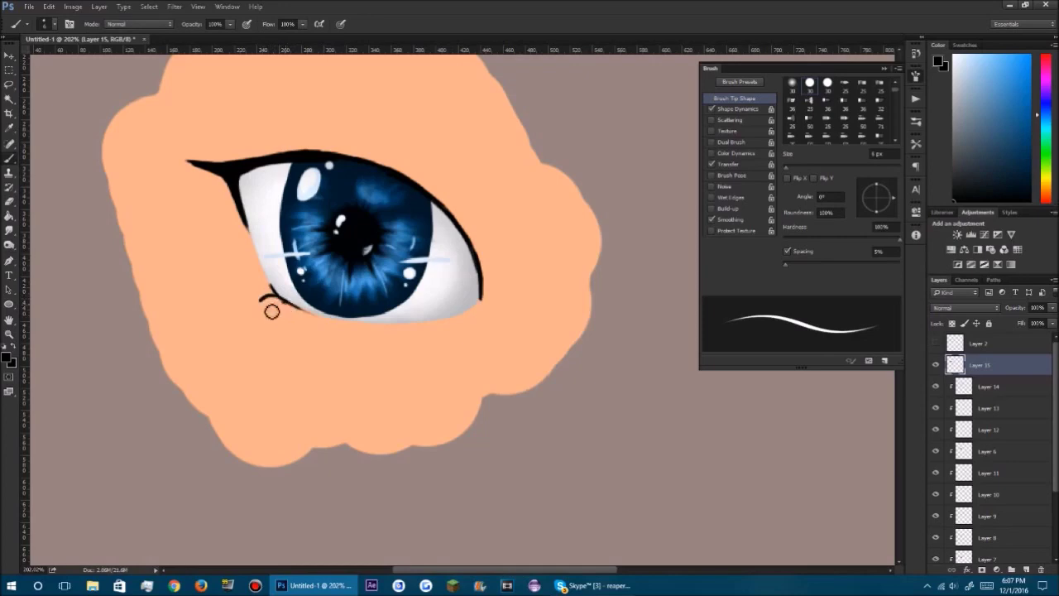
key("ctrl+alt+z")
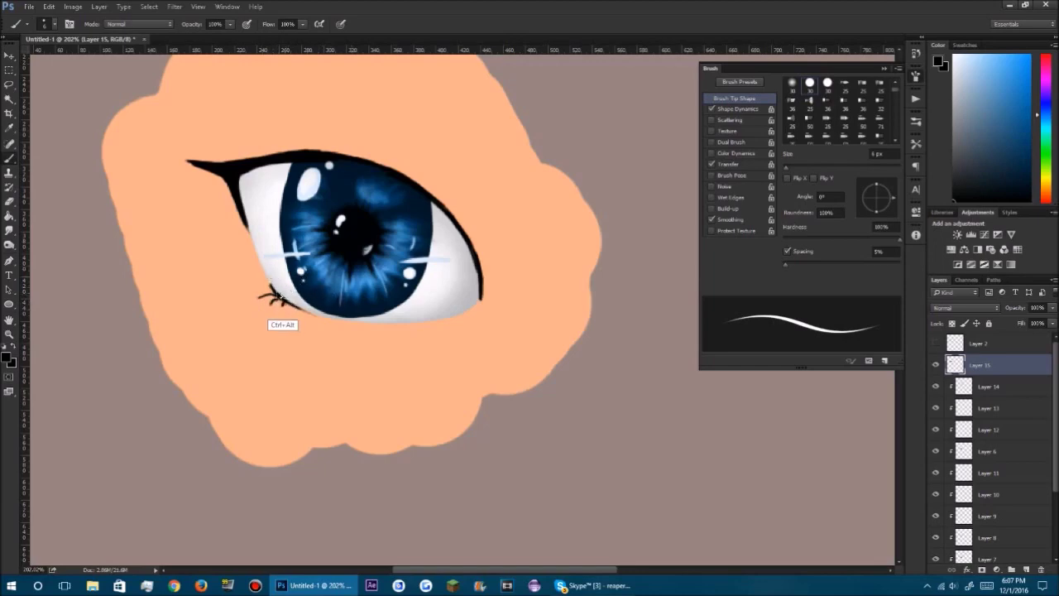
key("ctrl+alt+z")
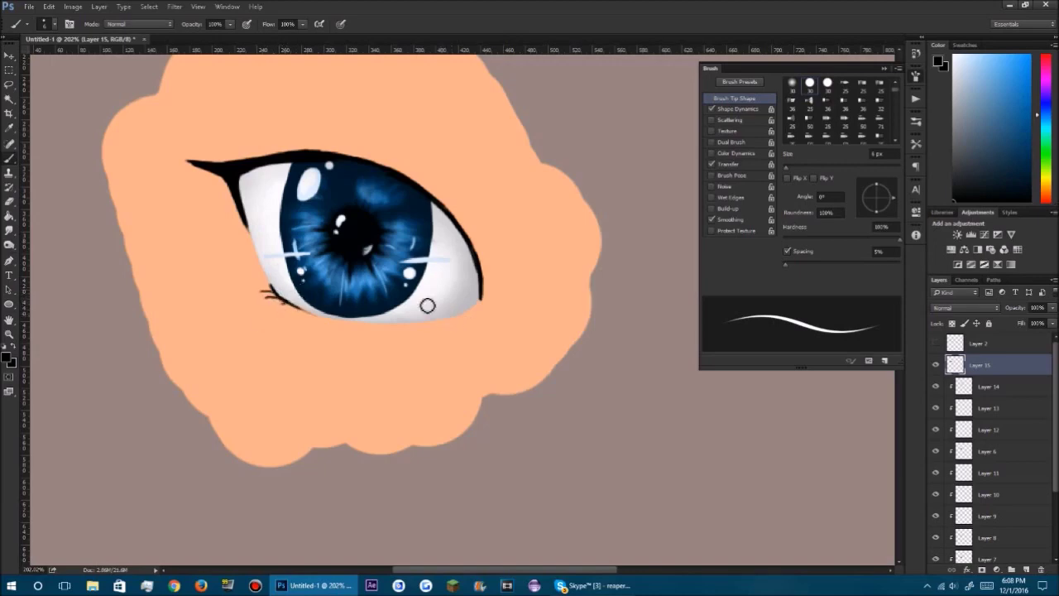
Step: Paint tapered black lashes along the upper lid line, and erase the one above the left corner
mouse_move(236, 157)
left_mouse_down()
mouse_move(214, 144)
mouse_move(279, 158)
mouse_move(224, 154)
mouse_move(237, 162)
left_mouse_up()
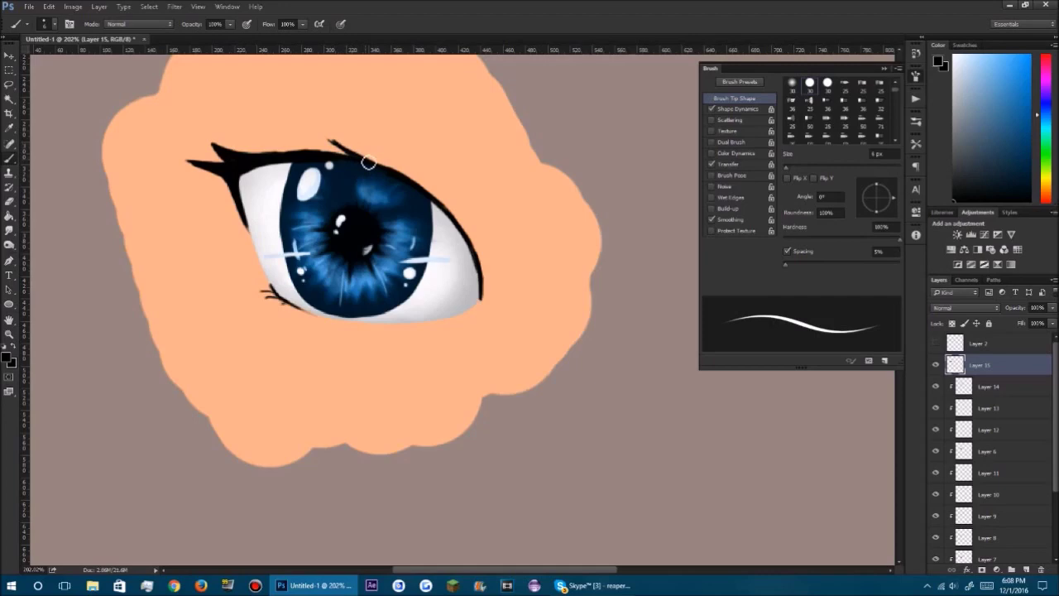
left_click_drag(329, 149, 286, 136)
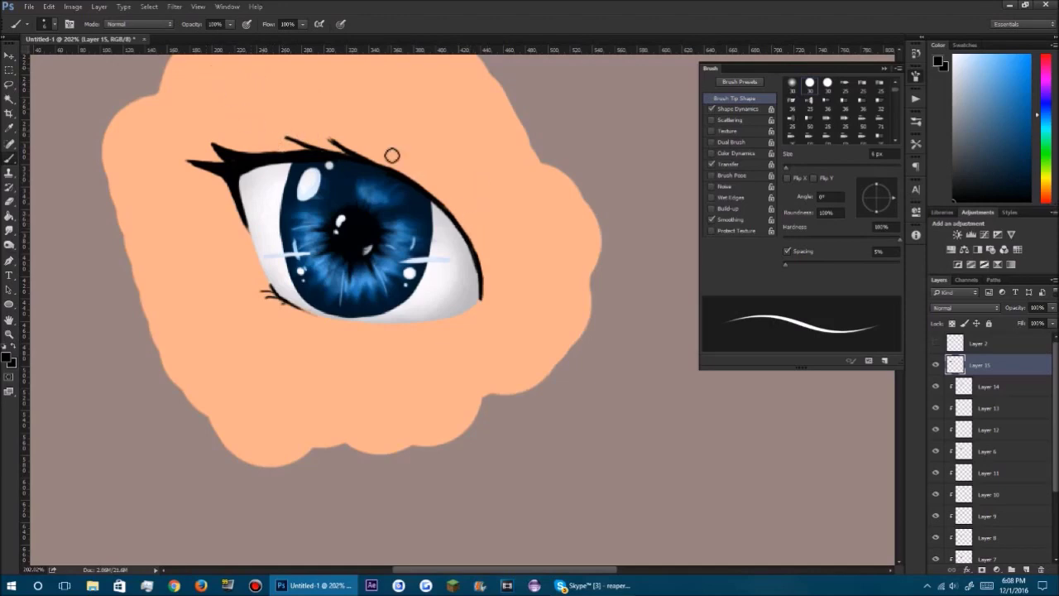
key("e")
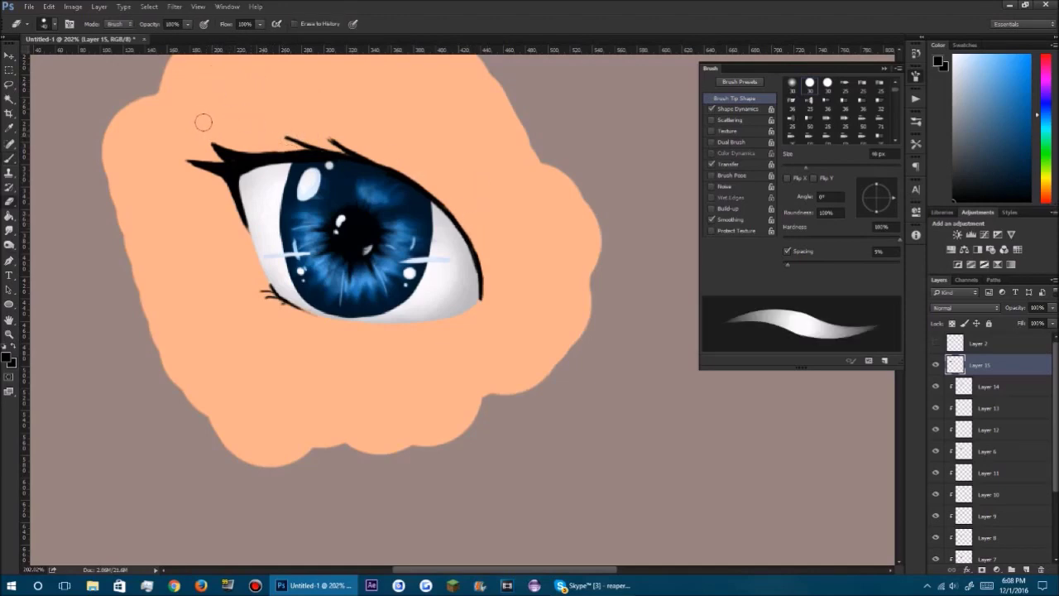
left_click_drag(204, 124, 237, 114)
key("b")
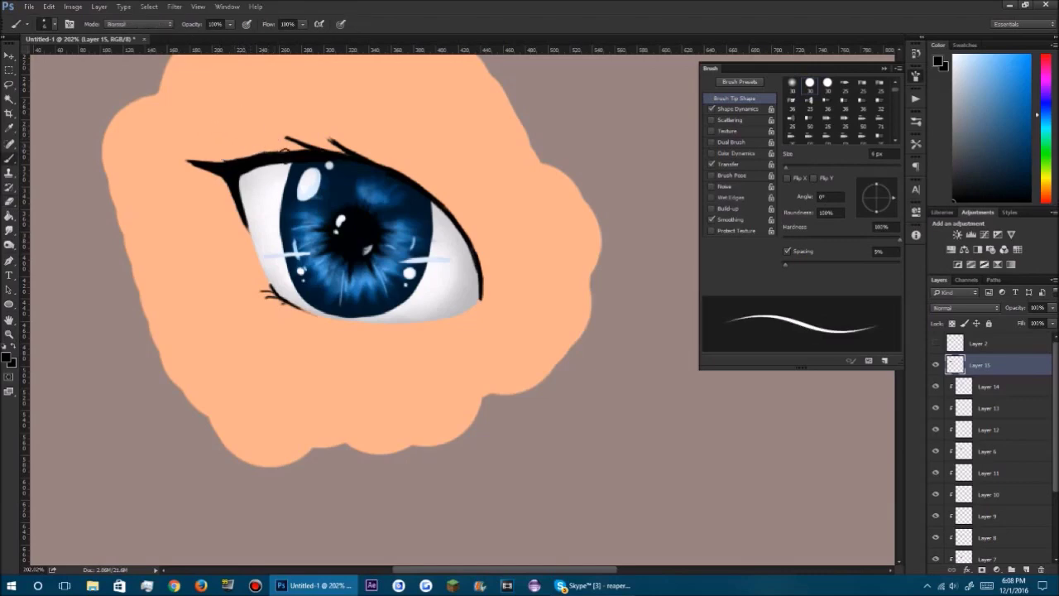
key("e")
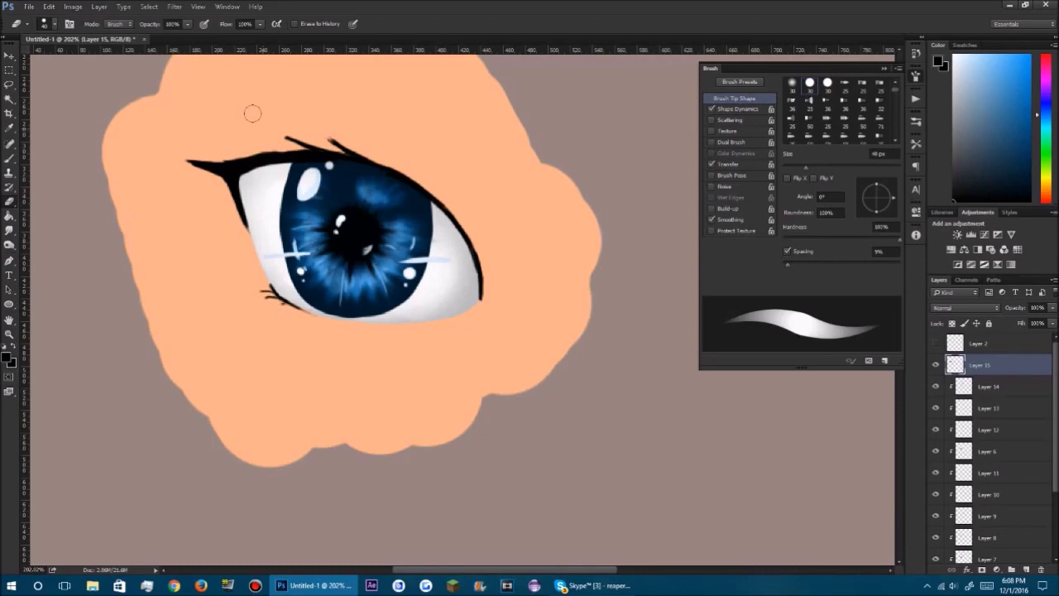
Step: Paint a tapered black lash with the Brush along the upper lid line near the eye's left corner
key("b")
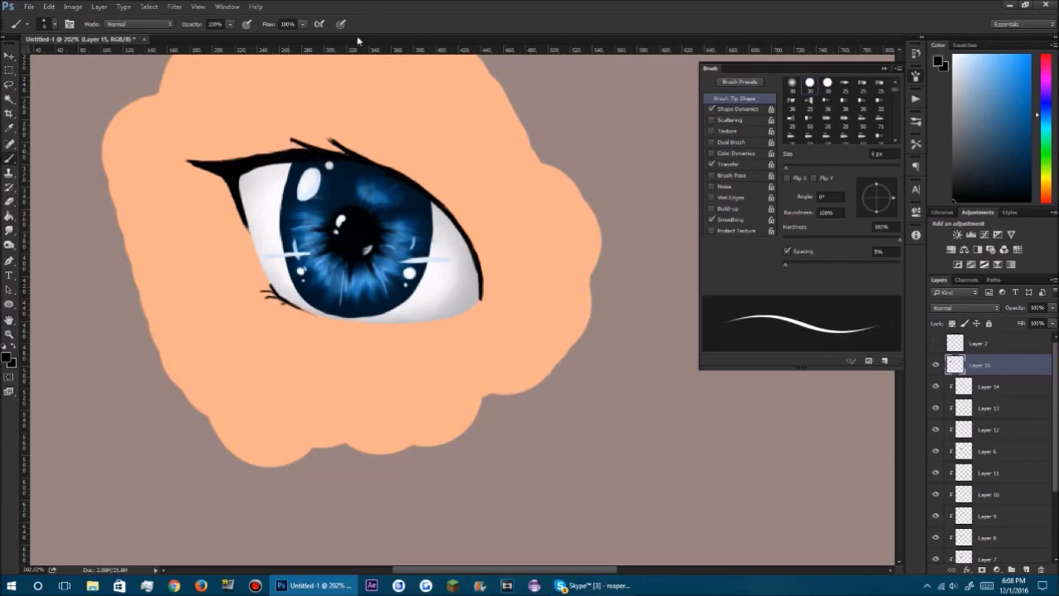
left_click_drag(276, 155, 242, 149)
scroll(485, 433, "down", 3)
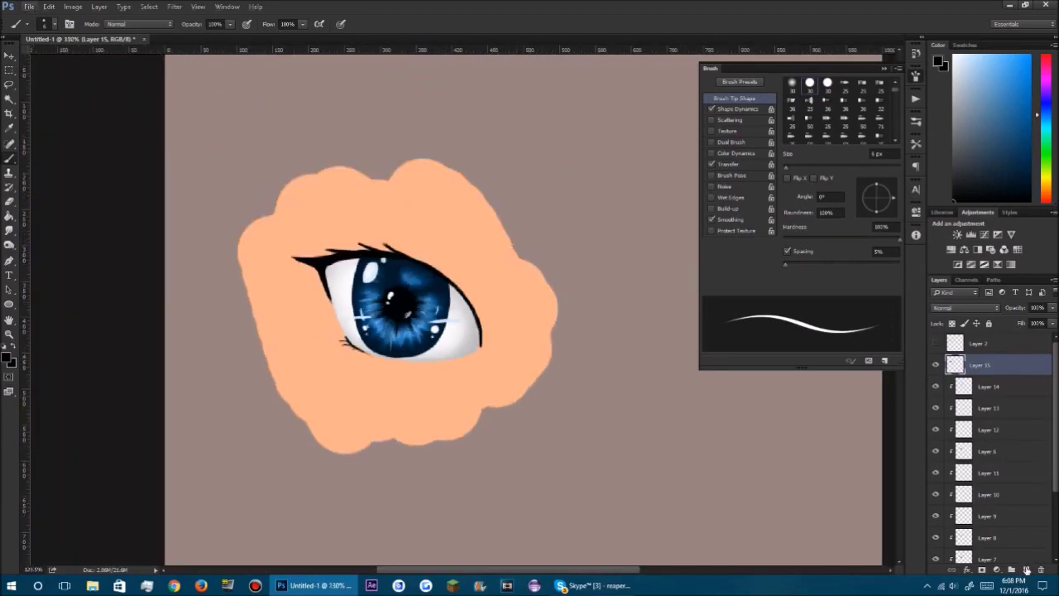
Step: Add a layer clipped to the black line layer and paint dark grey highlights on the left corner tip and lashes
left_click(1027, 570)
left_click(980, 375, "alt")
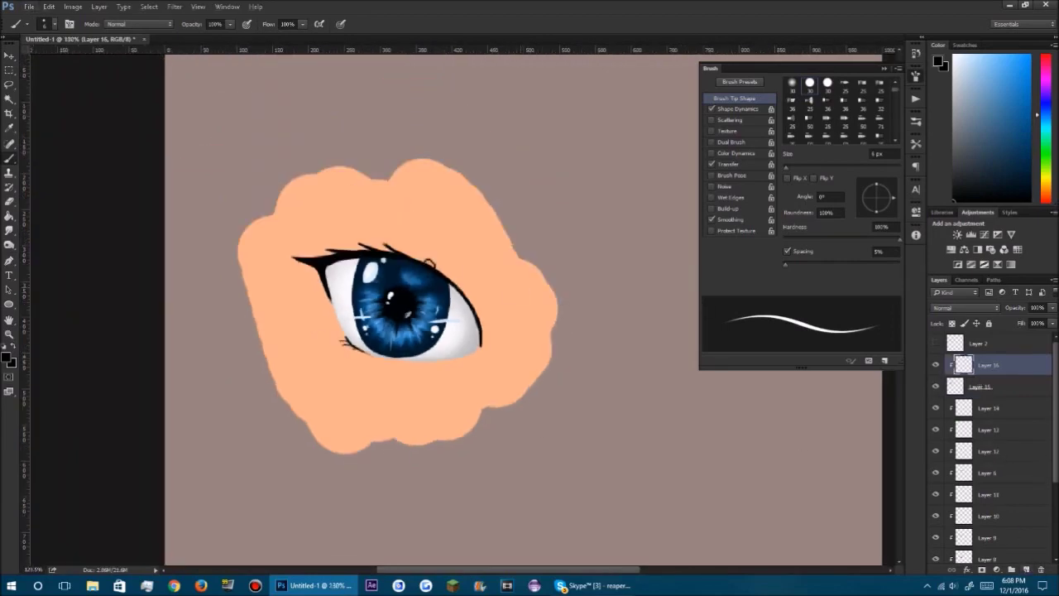
left_click(319, 266, "alt")
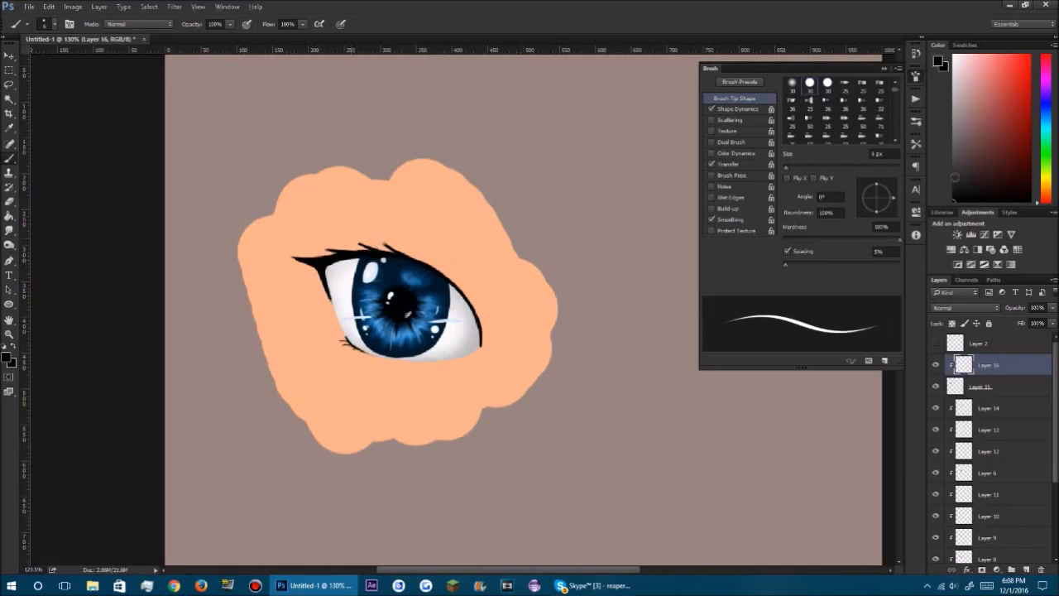
key("bracketright")
key("bracketright")
key("bracketright")
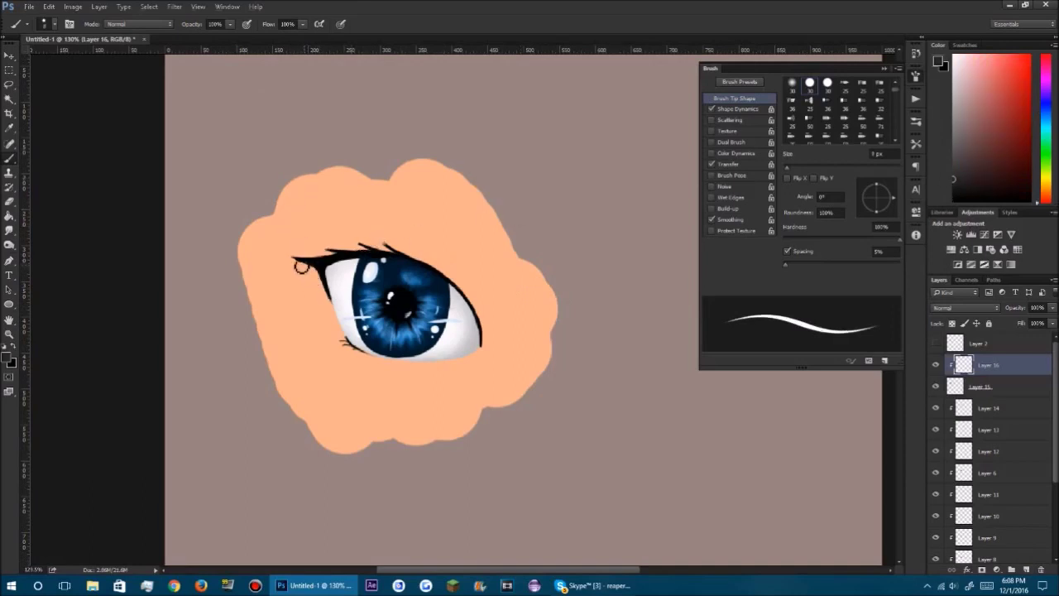
left_click_drag(296, 259, 327, 273)
key("bracketleft")
key("bracketleft")
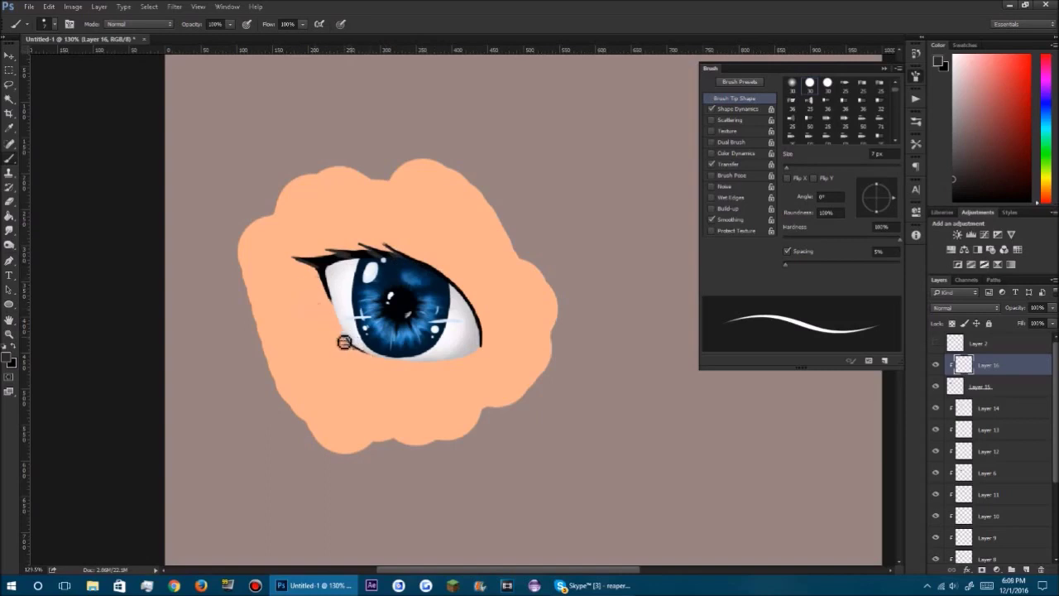
left_click_drag(351, 344, 340, 337)
Step: Paint fine light grey highlights with a 4 px brush on the upper lash tips and the left corner's pointed tip
left_click(955, 70)
key("bracketleft")
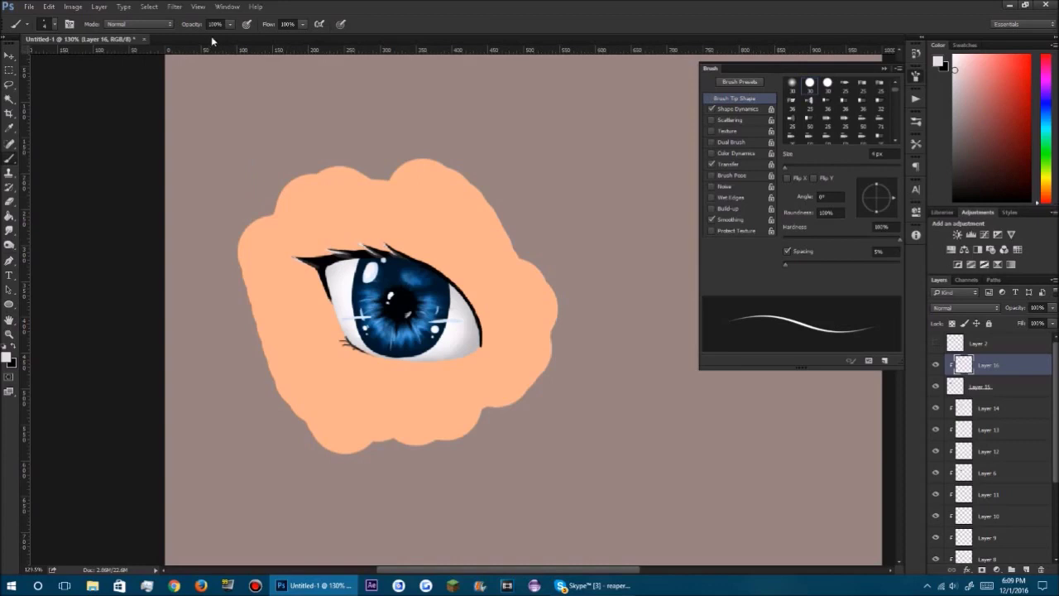
scroll(252, 119, "up", 3)
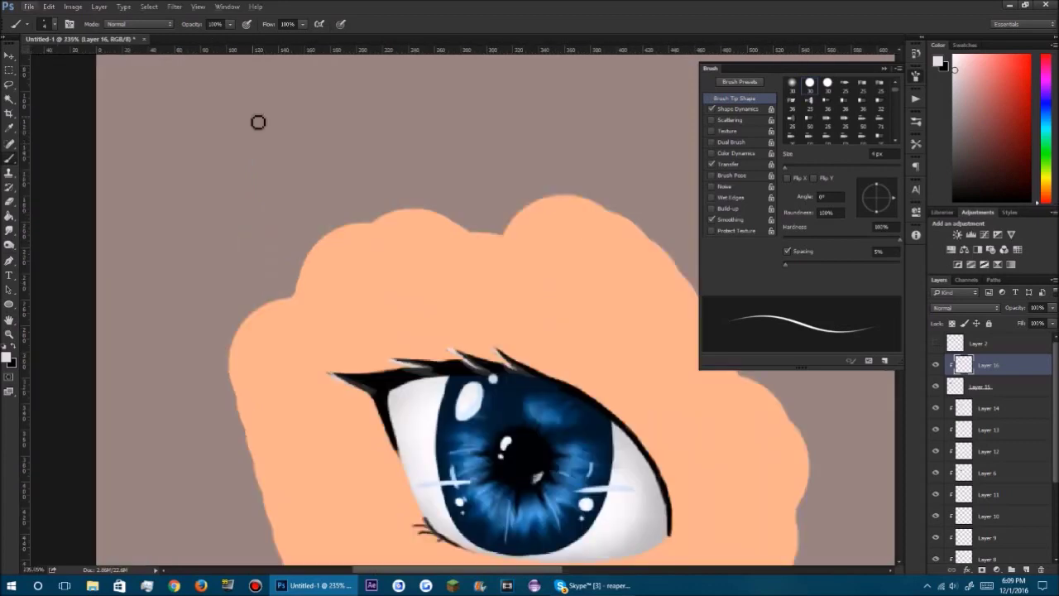
scroll(259, 123, "down", 1)
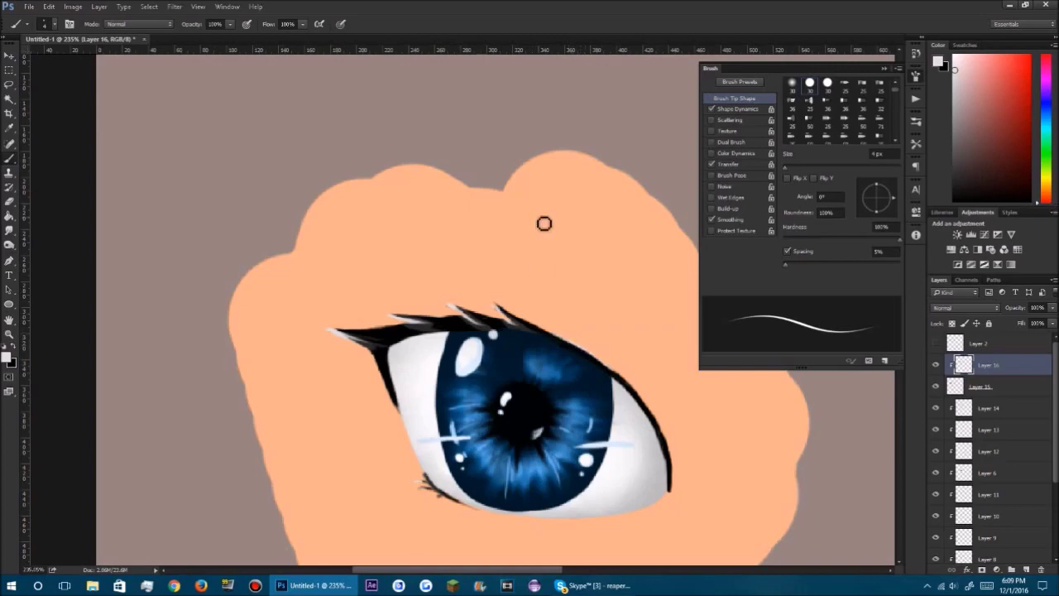
scroll(662, 342, "down", 5)
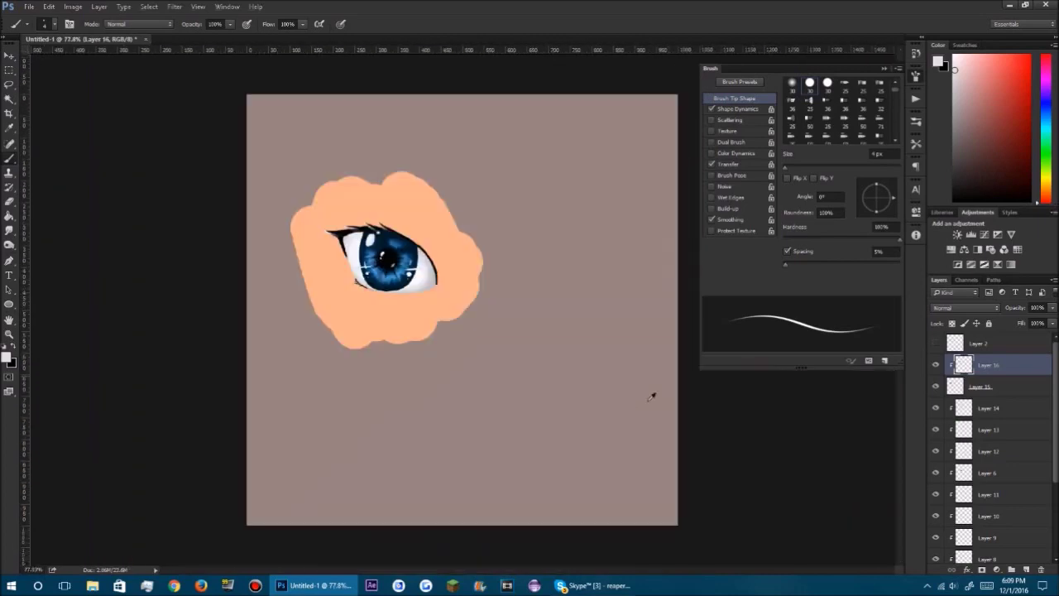
Step: Select the Eraser for the clipped highlight layer over the upper lashes
scroll(450, 225, "up", 5)
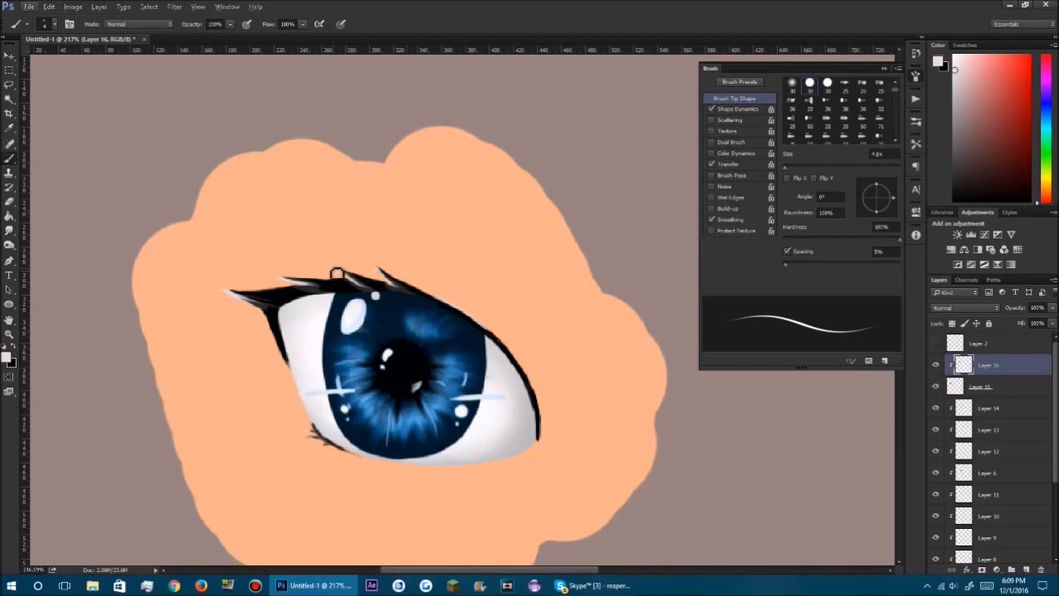
key("e")
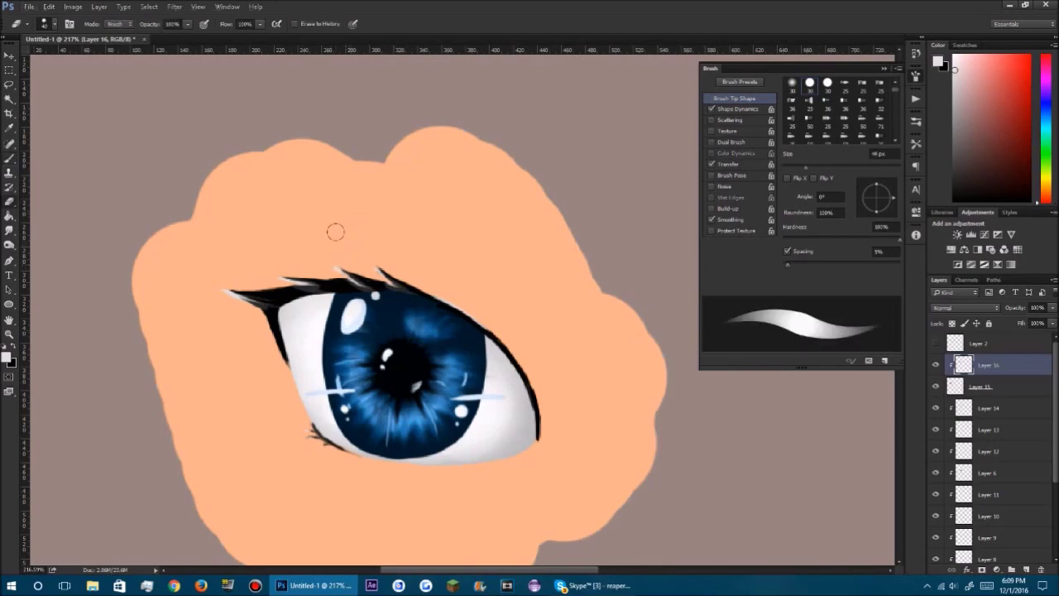